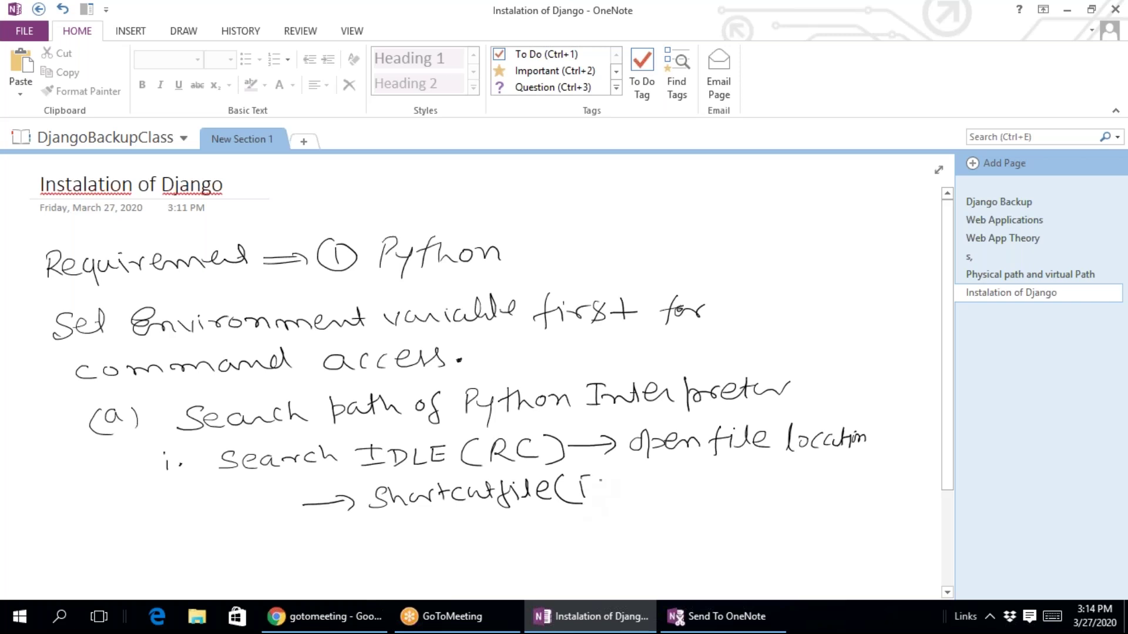
# Finish the handwritten shortcut-file line with "RC) → open file location"
pyautogui.moveTo(660, 478); pyautogui.dragTo(667, 491)
pyautogui.moveTo(690, 480)
pyautogui.mouseDown()
pyautogui.moveTo(682, 492)
pyautogui.moveTo(700, 499)
pyautogui.moveTo(713, 485)
pyautogui.mouseUp()
pyautogui.moveTo(712, 480)
pyautogui.mouseDown()
pyautogui.moveTo(725, 475)
pyautogui.moveTo(754, 498)
pyautogui.moveTo(770, 483)
pyautogui.mouseUp()
pyautogui.click(743, 486)
pyautogui.moveTo(769, 481)
pyautogui.mouseDown()
pyautogui.moveTo(770, 491)
pyautogui.moveTo(846, 483)
pyautogui.mouseUp()
pyautogui.click(807, 481)
pyautogui.moveTo(857, 476); pyautogui.dragTo(863, 483)
pyautogui.moveTo(864, 483); pyautogui.dragTo(875, 478)
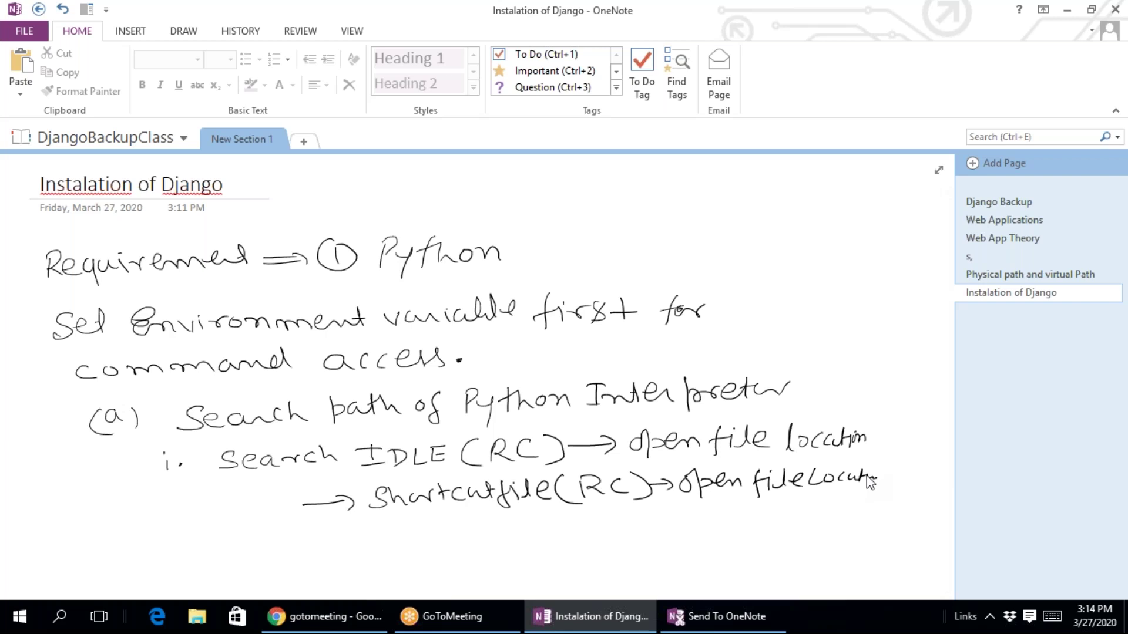
pyautogui.click(871, 483)
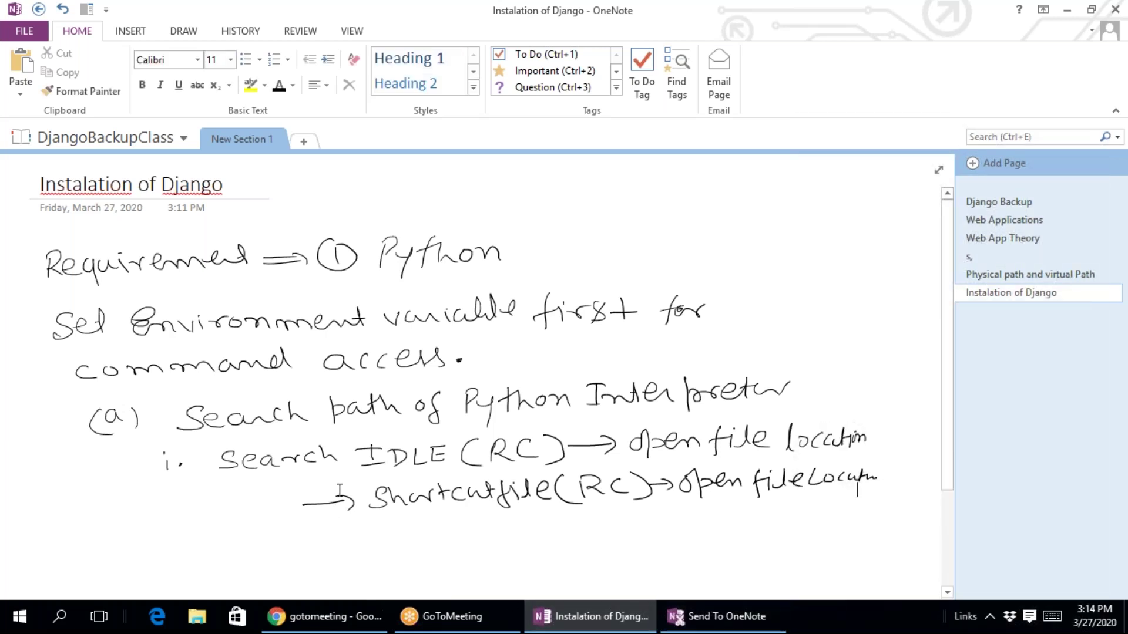
# Search Windows for "idle" and open the file location of IDLE (Python 3.8 32-bit)
pyautogui.click(51, 629)
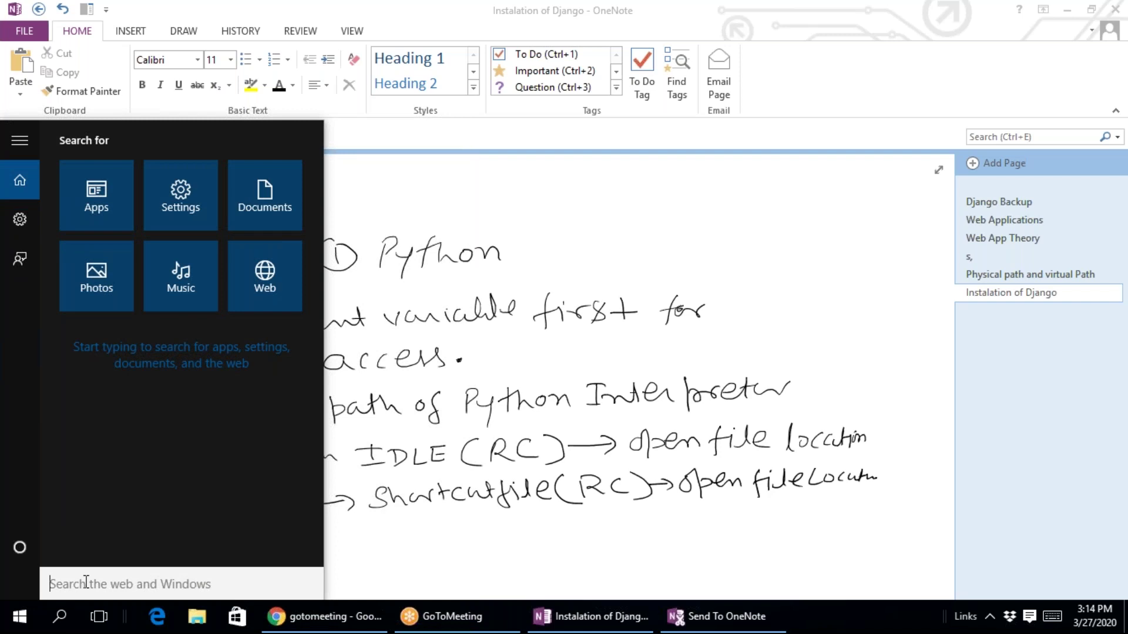
pyautogui.write('idle')
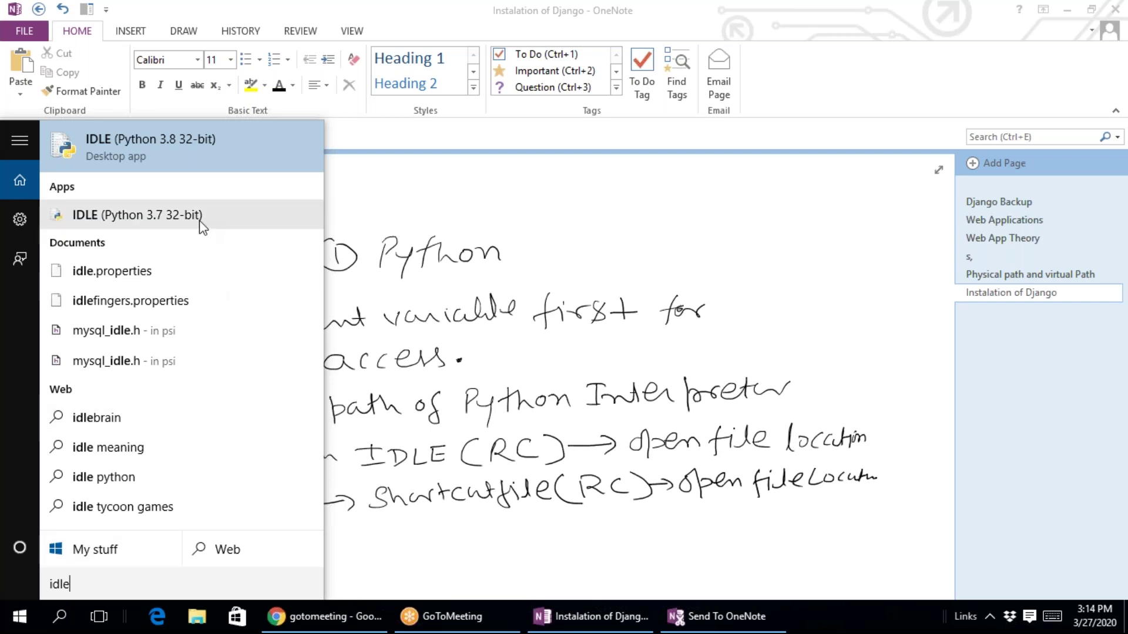
pyautogui.rightClick(169, 147)
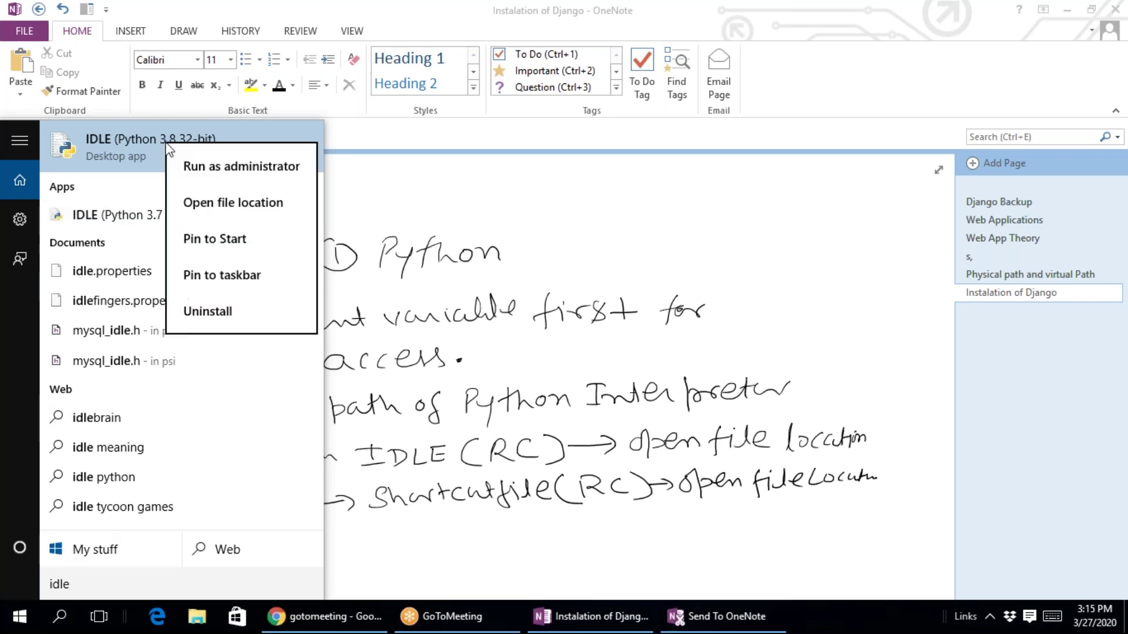
pyautogui.click(217, 203)
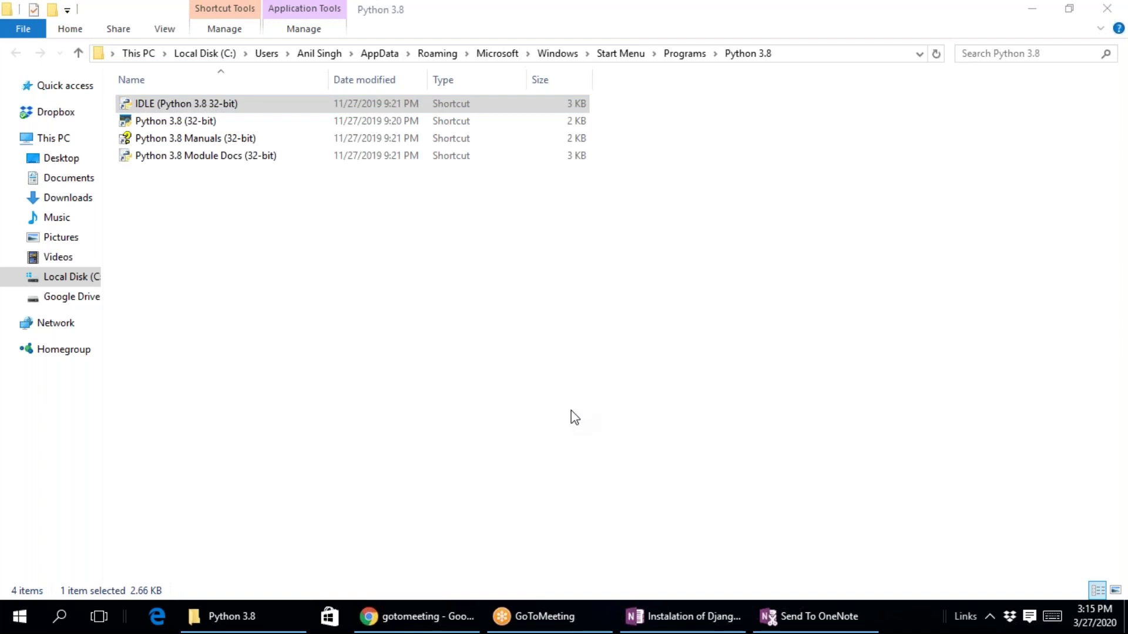
# Open the file location that the IDLE (Python 3.8 32-bit) shortcut points to
pyautogui.click(186, 107)
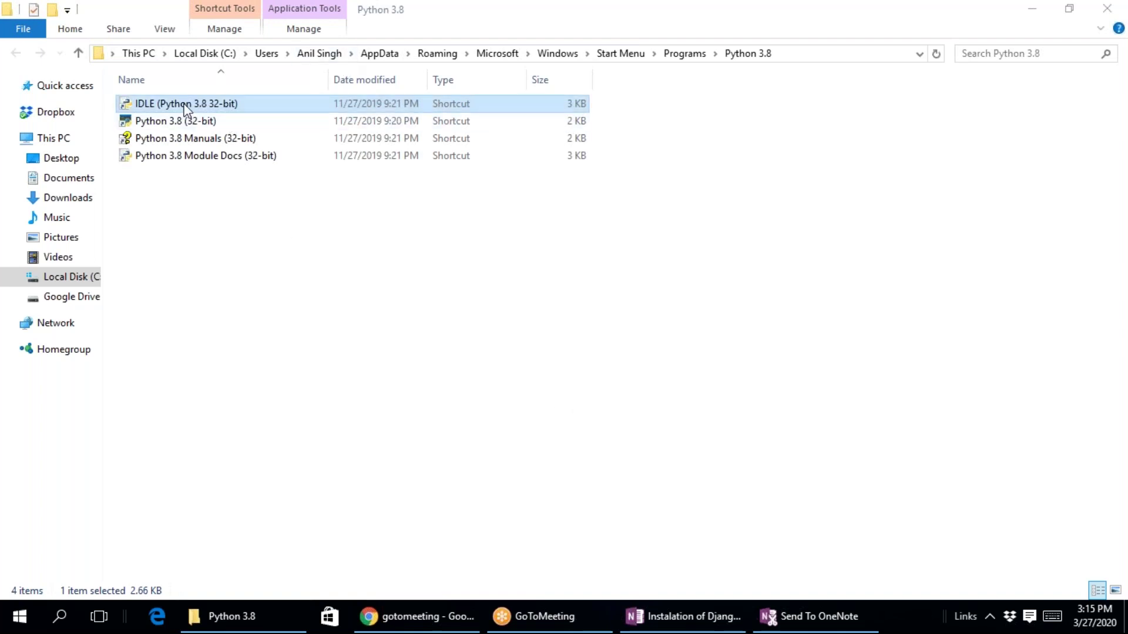
pyautogui.doubleClick(186, 107)
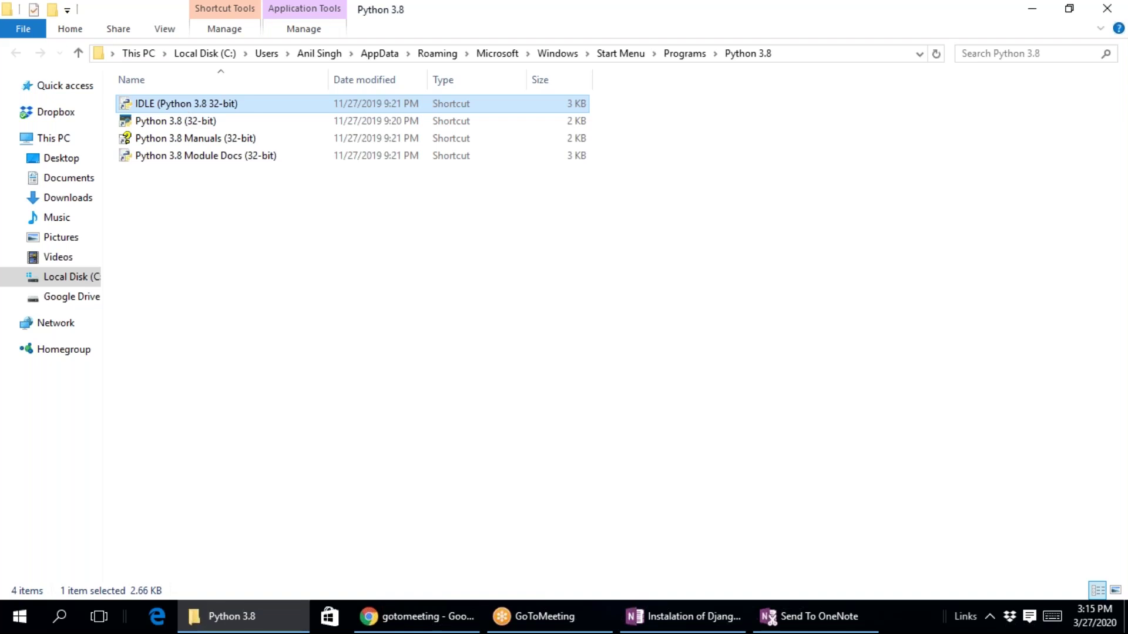
pyautogui.rightClick(184, 105)
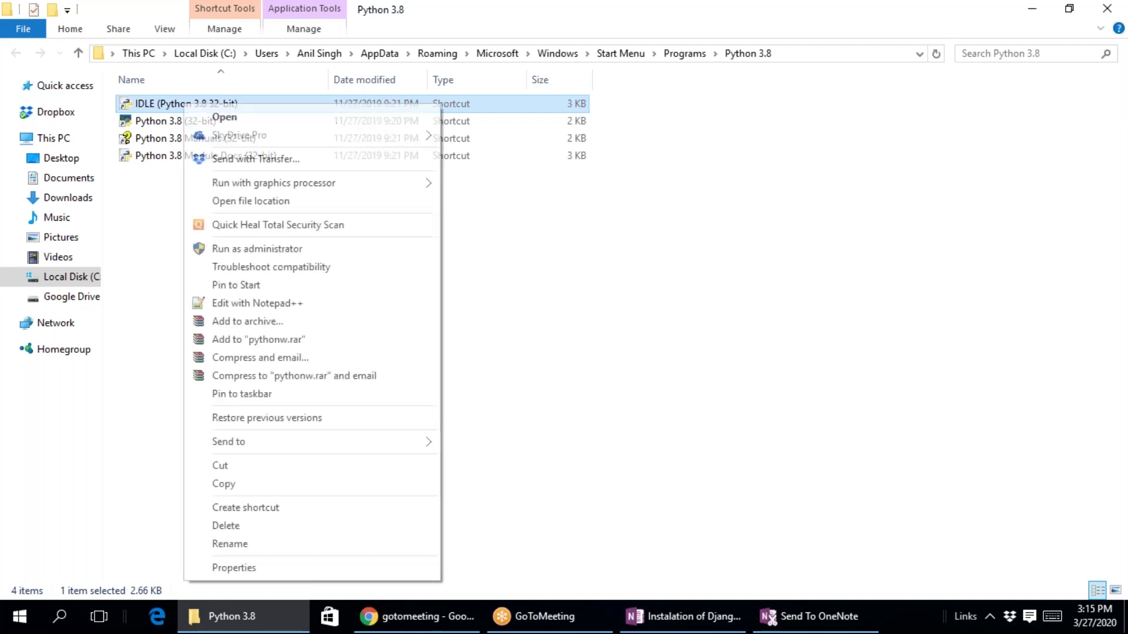
pyautogui.click(245, 201)
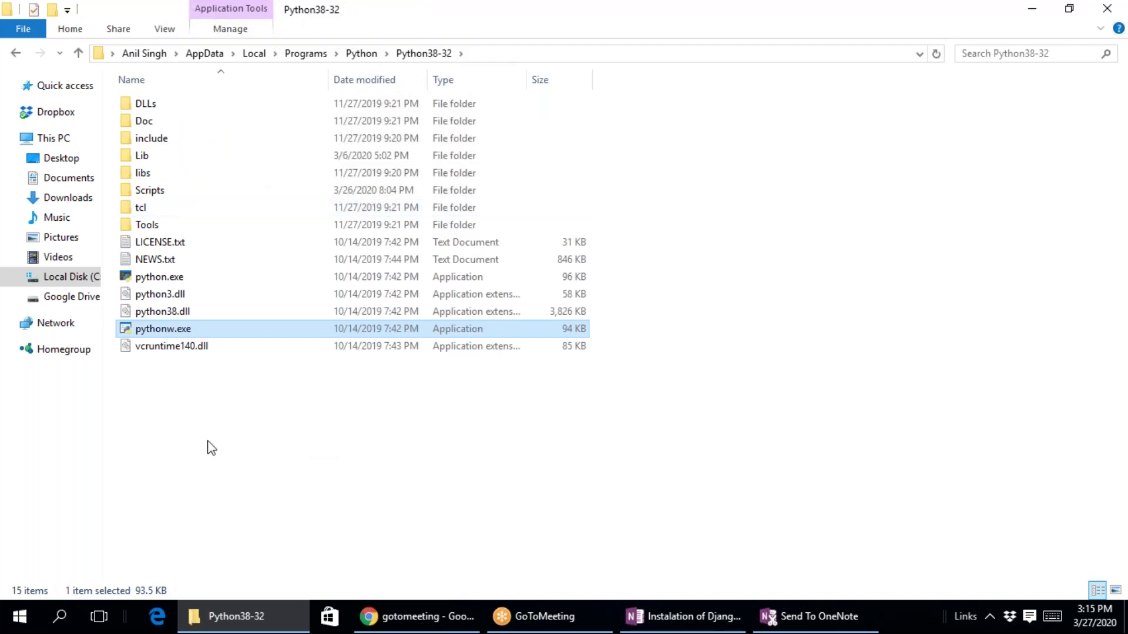
# Point out python.exe in the Python38-32 folder and display the folder's full path
pyautogui.click(245, 414)
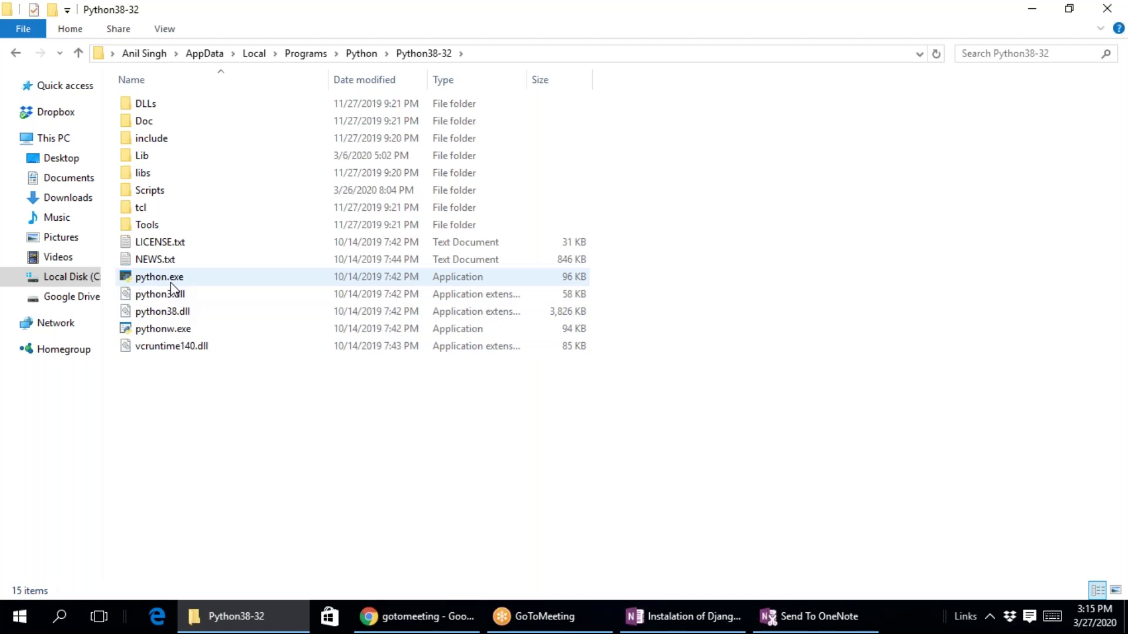
pyautogui.click(148, 277)
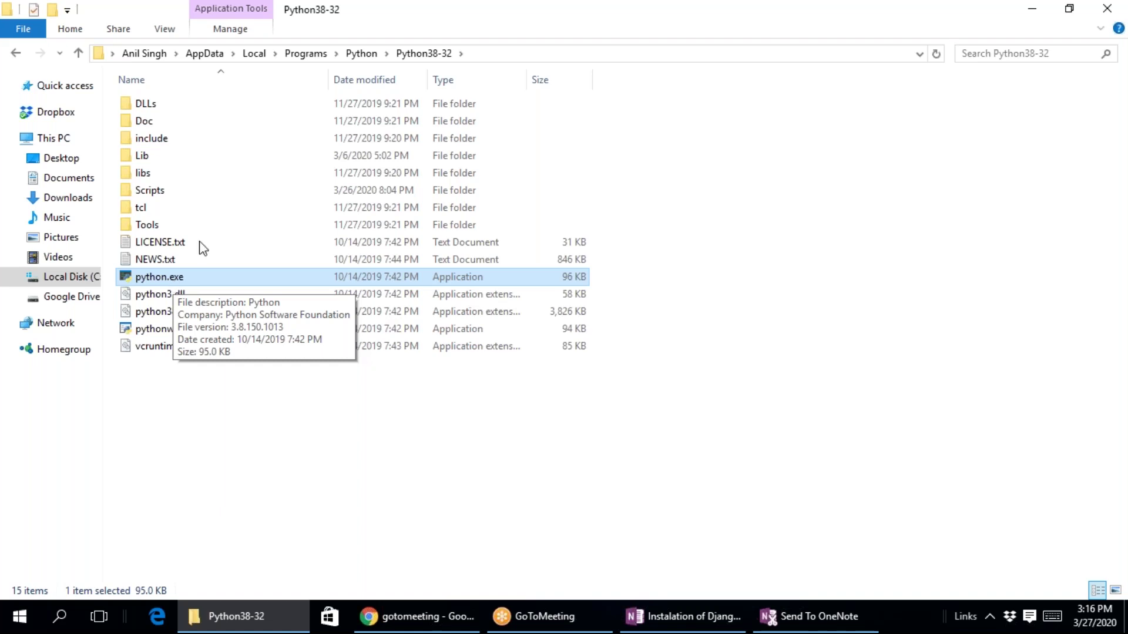
pyautogui.click(470, 53)
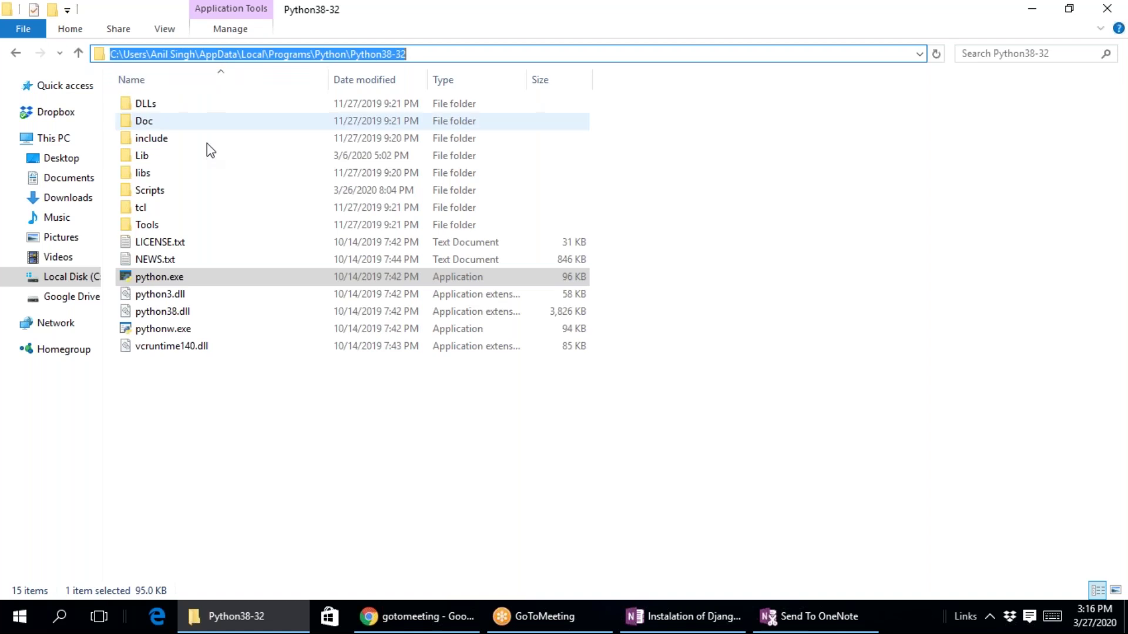
# Open the Scripts folder, display its full path and close the File Explorer window
pyautogui.doubleClick(149, 190)
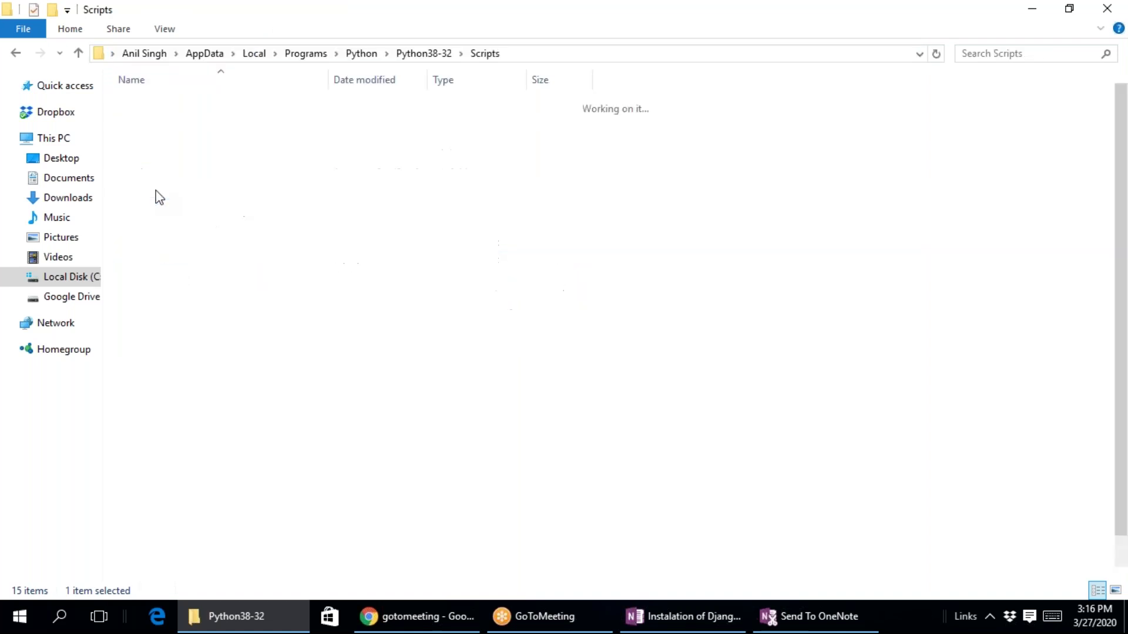
pyautogui.click(557, 56)
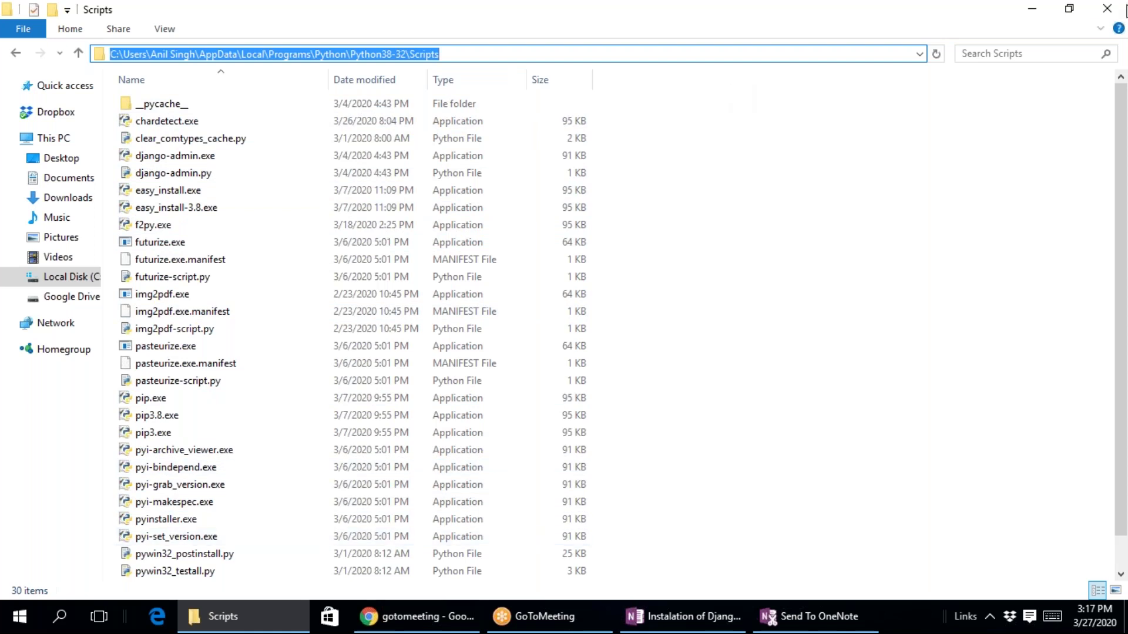
pyautogui.click(1107, 12)
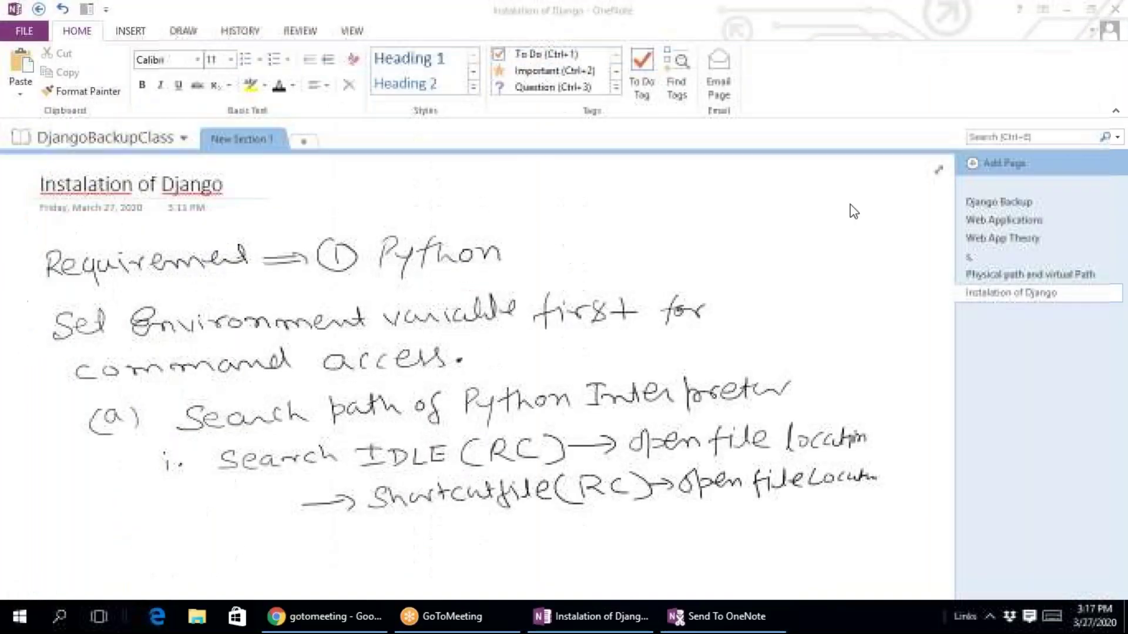
# Search Windows for "idle" again and open the file location of the Python 3.8 IDLE result
pyautogui.click(61, 618)
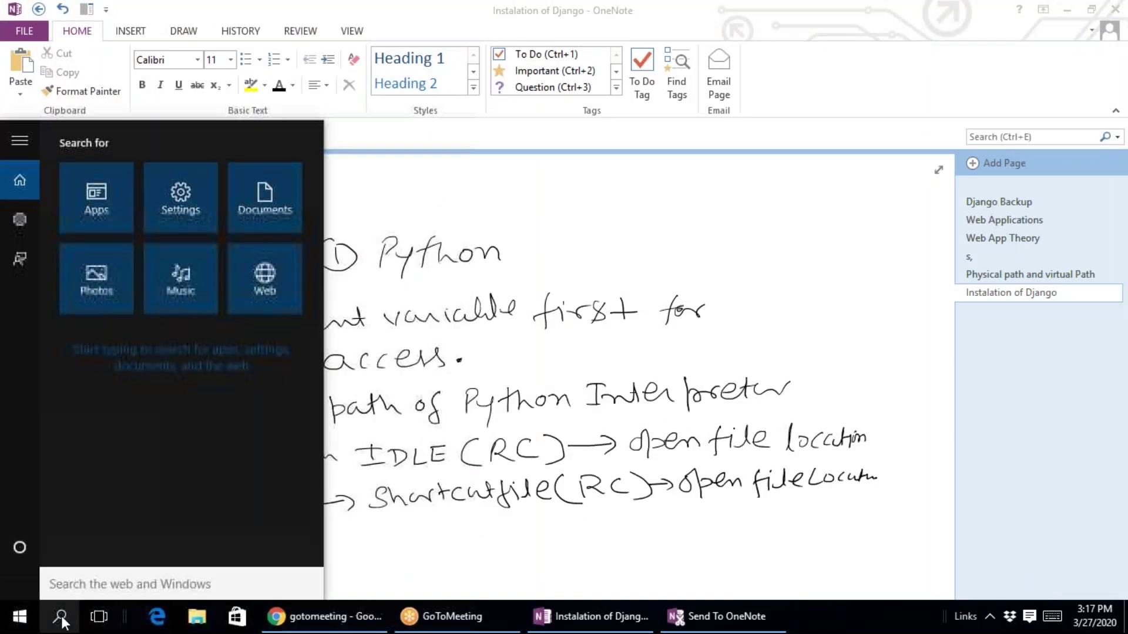
pyautogui.write('idle')
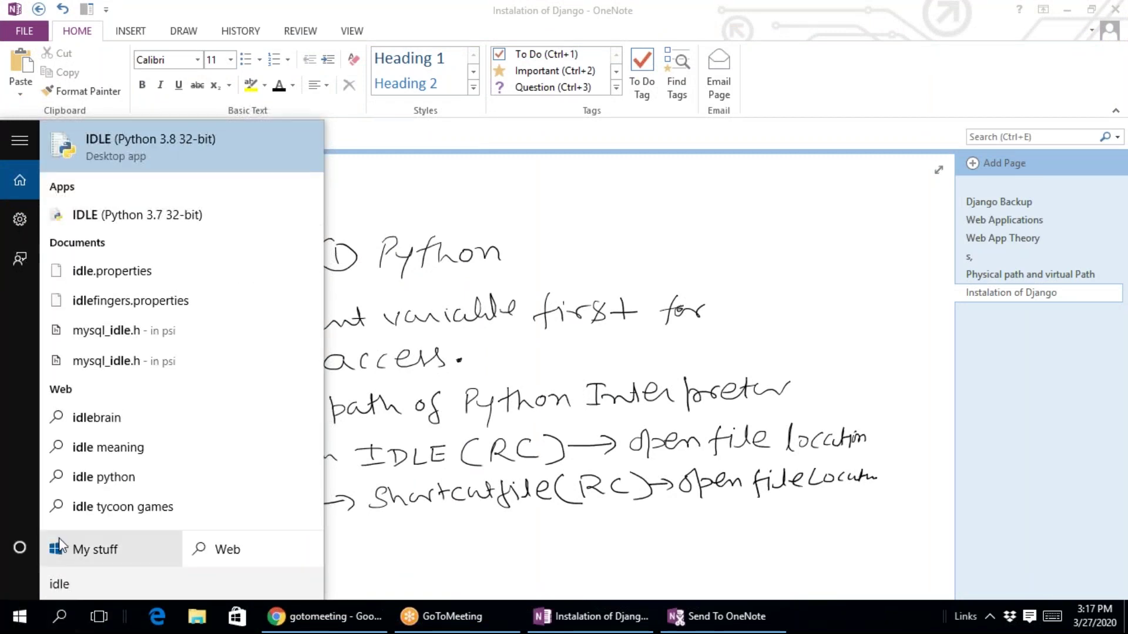
pyautogui.rightClick(131, 160)
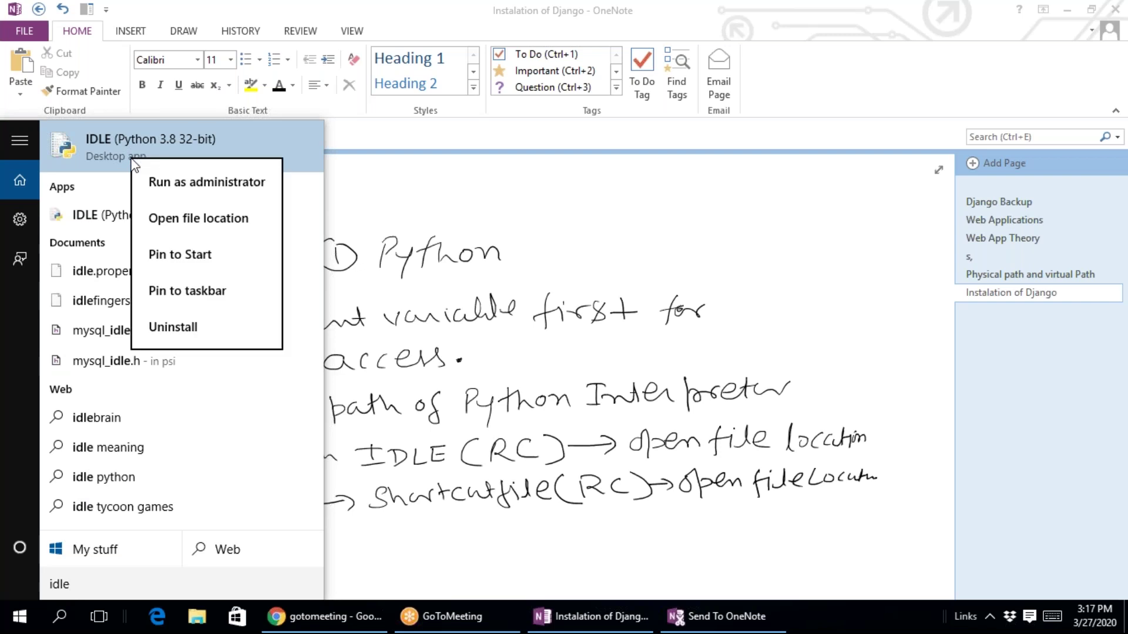
pyautogui.click(186, 221)
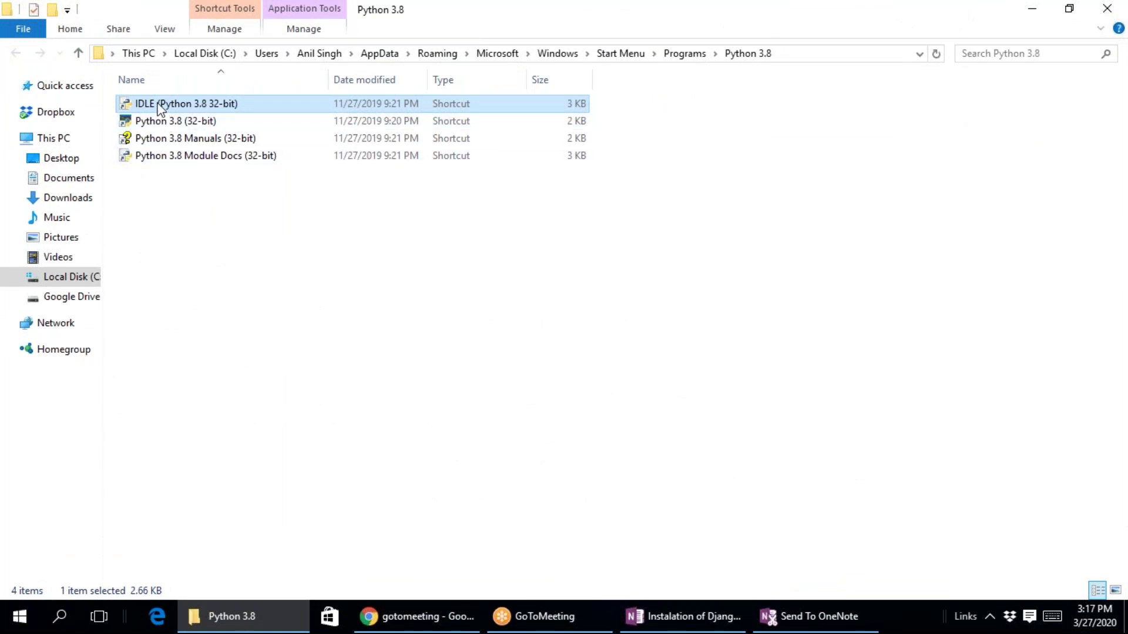
# Open the IDLE shortcut's target folder and locate python.exe in it
pyautogui.rightClick(158, 106)
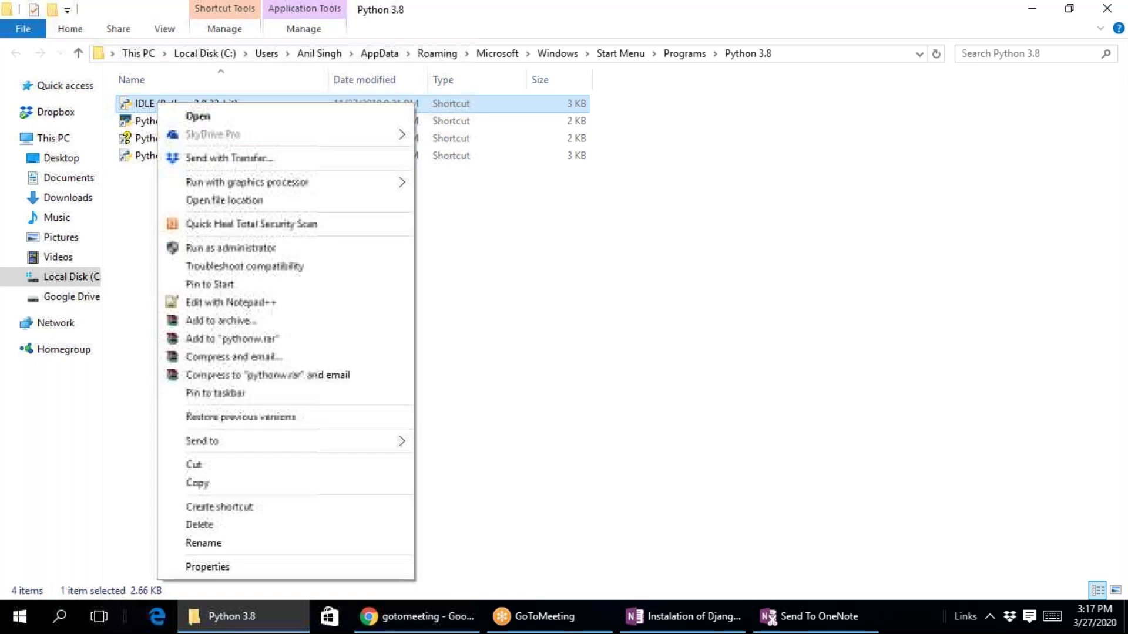
pyautogui.click(210, 206)
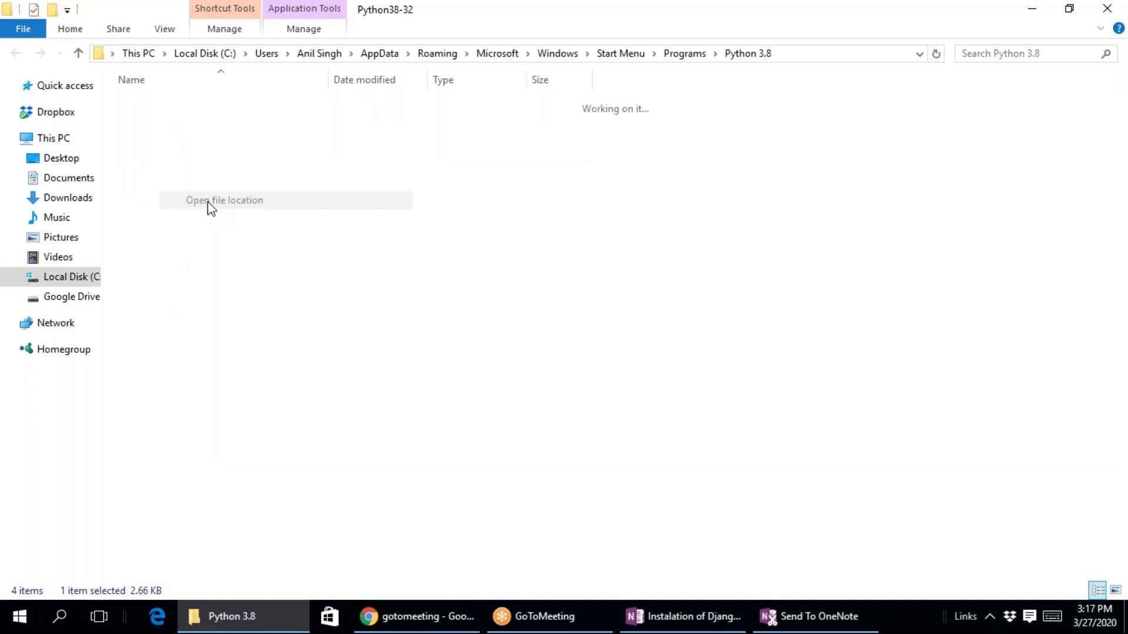
pyautogui.click(202, 406)
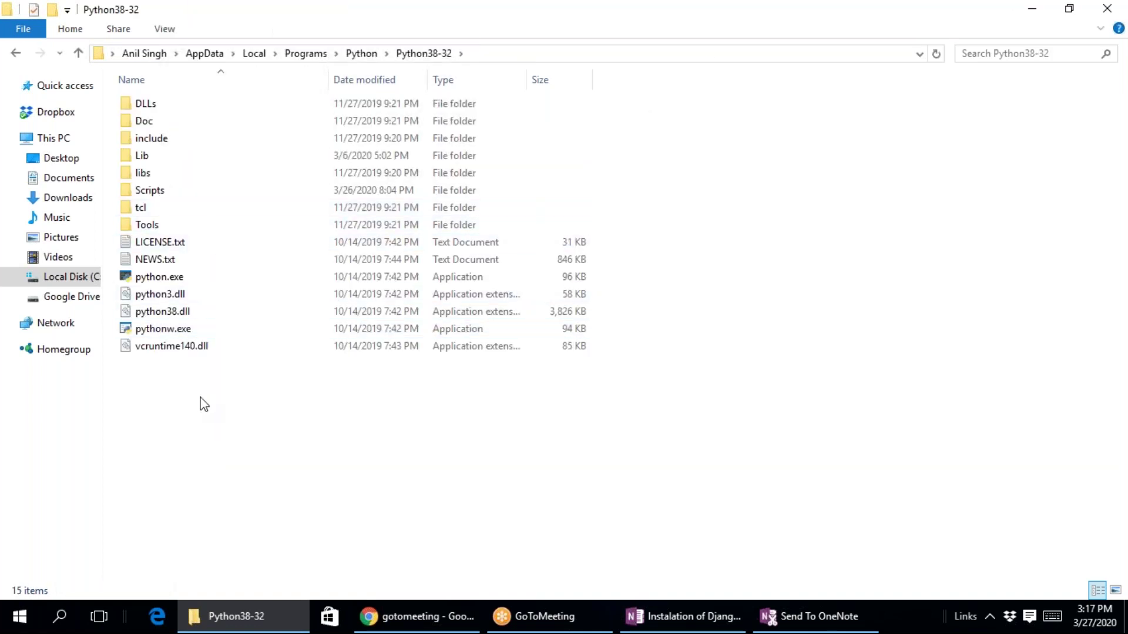
pyautogui.moveTo(173, 278)
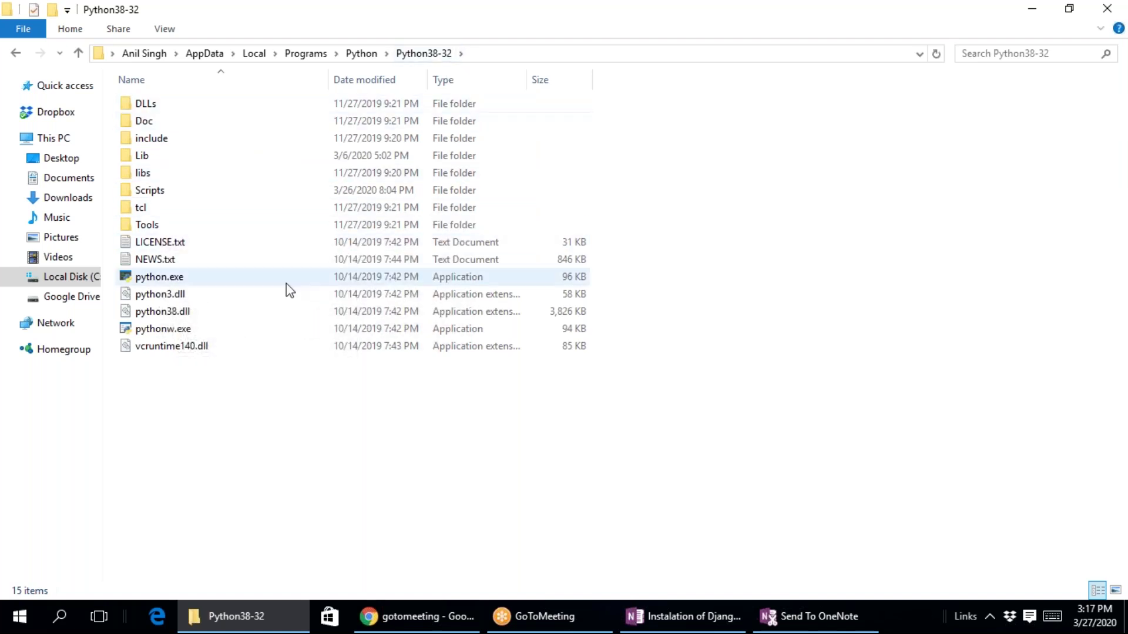
# Open the Scripts subfolder of Python38-32, show its full path and close the window
pyautogui.doubleClick(157, 193)
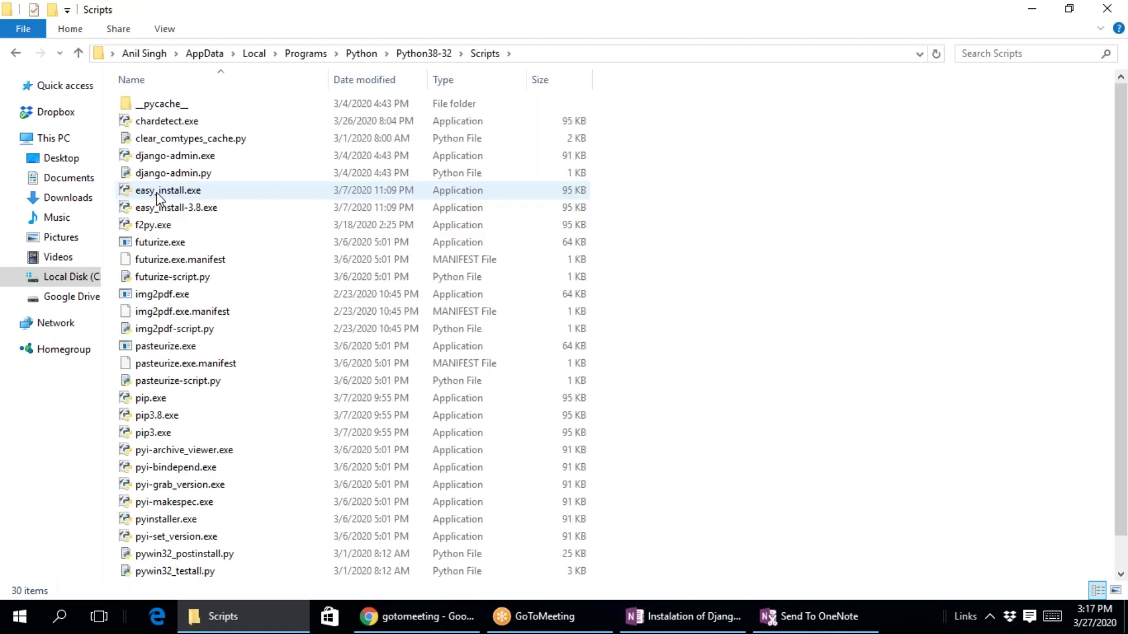
pyautogui.click(540, 54)
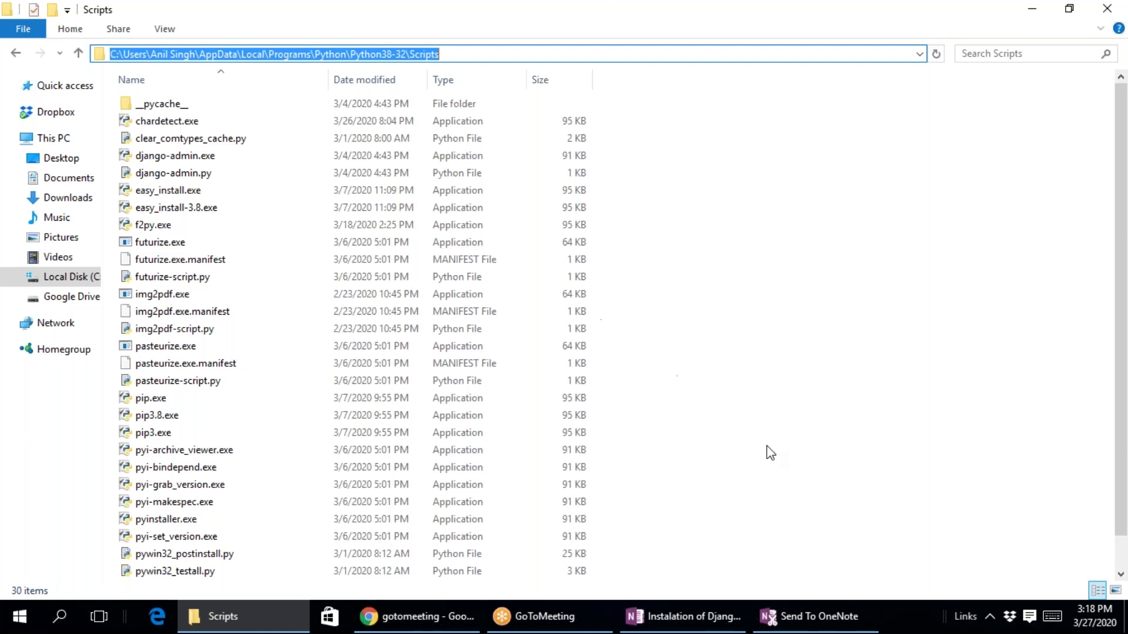
pyautogui.click(1106, 11)
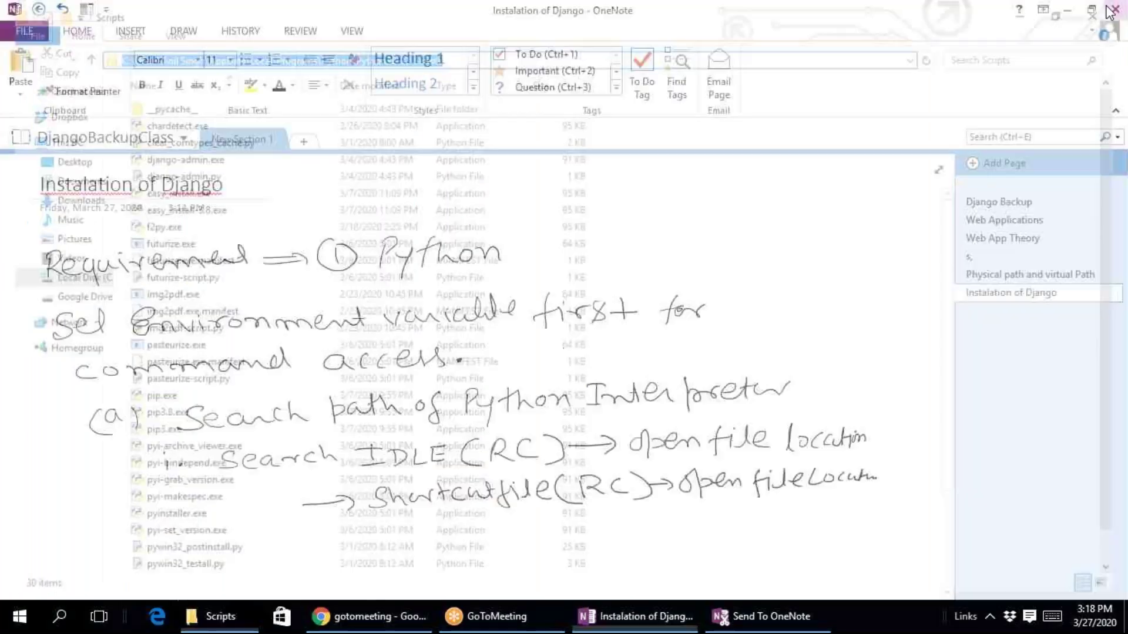
# Handwrite the item marker "(b)" below the notes on searching the Python interpreter path
pyautogui.scroll(-3, 217, 529)
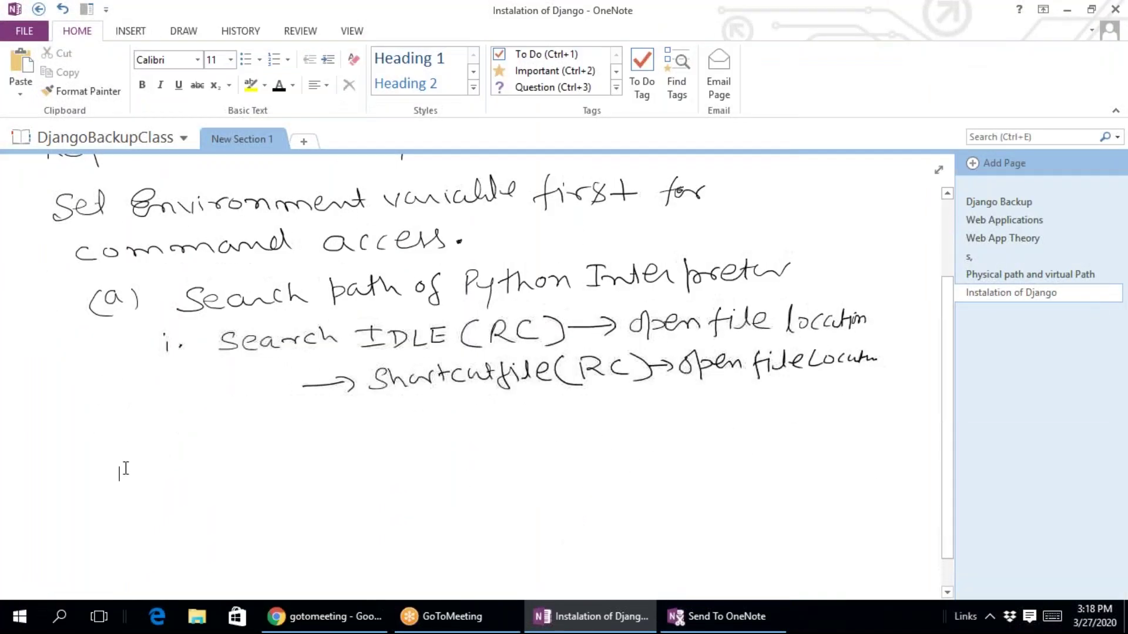
pyautogui.click(157, 299)
pyautogui.click(111, 465)
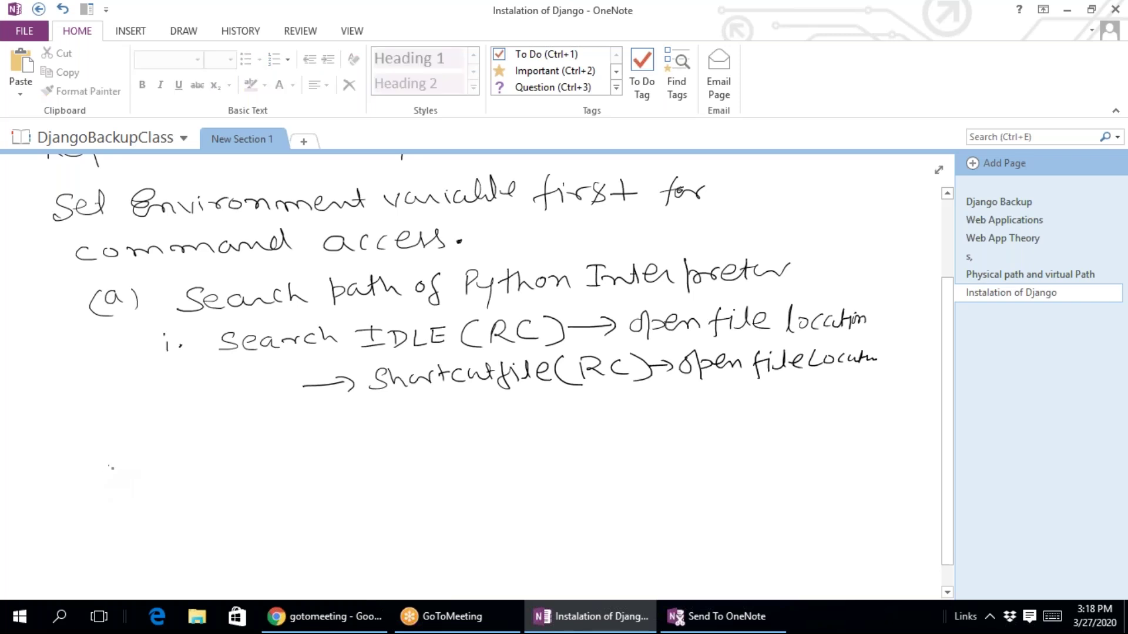
pyautogui.moveTo(109, 460)
pyautogui.mouseDown()
pyautogui.moveTo(124, 487)
pyautogui.moveTo(107, 494)
pyautogui.mouseUp()
pyautogui.moveTo(190, 455)
pyautogui.mouseDown()
pyautogui.moveTo(167, 474)
pyautogui.moveTo(227, 453)
pyautogui.moveTo(227, 473)
pyautogui.mouseUp()
pyautogui.moveTo(217, 467); pyautogui.dragTo(240, 461)
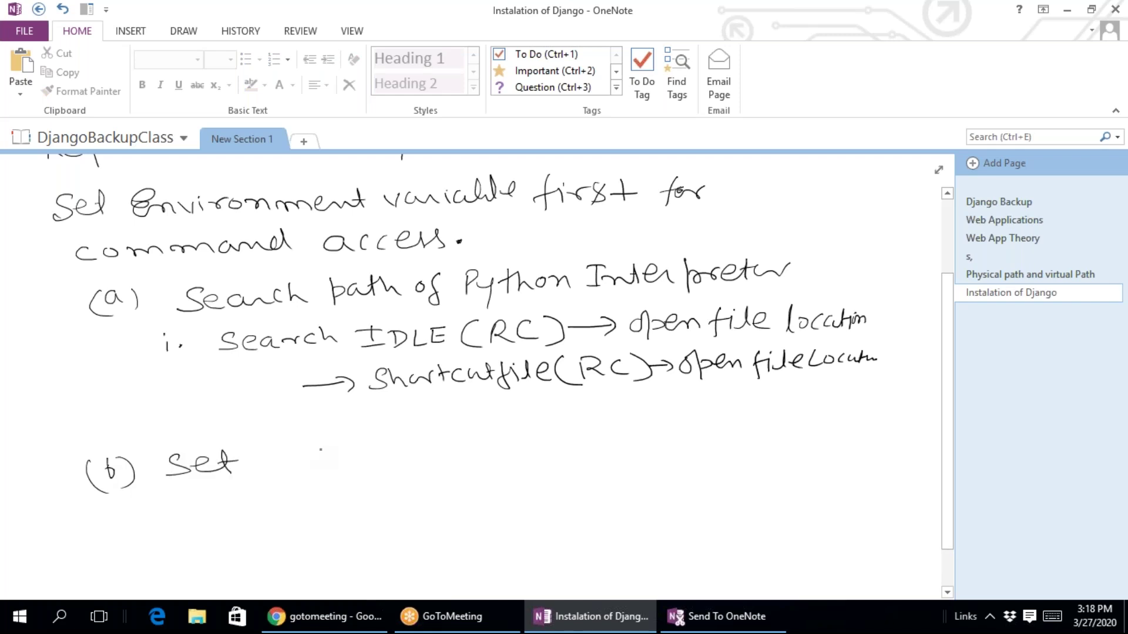
pyautogui.hotkey('ctrl', 'z')
pyautogui.hotkey('ctrl', 'z')
pyautogui.hotkey('ctrl', 'z')
pyautogui.hotkey('ctrl', 'z')
pyautogui.hotkey('ctrl', 'z')
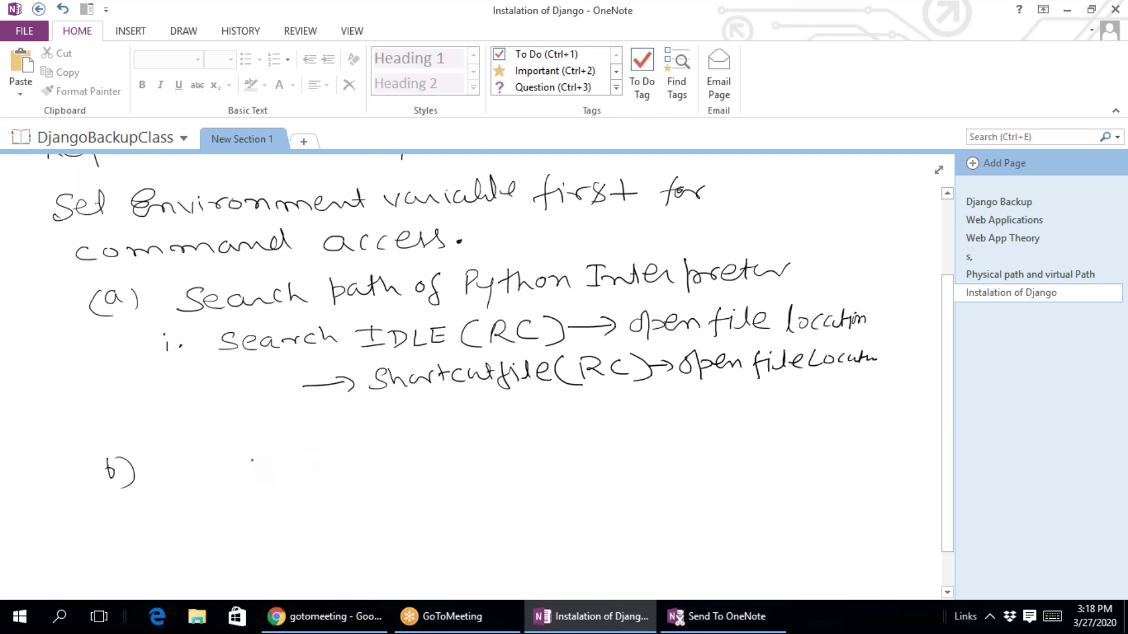
# Complete the "(b)" marker's opening bracket and handwrite "add path variable in" beside it
pyautogui.moveTo(101, 461); pyautogui.dragTo(117, 484)
pyautogui.moveTo(191, 461)
pyautogui.mouseDown()
pyautogui.moveTo(178, 471)
pyautogui.moveTo(226, 475)
pyautogui.mouseUp()
pyautogui.moveTo(242, 464)
pyautogui.mouseDown()
pyautogui.moveTo(246, 444)
pyautogui.moveTo(254, 474)
pyautogui.moveTo(286, 478)
pyautogui.mouseUp()
pyautogui.moveTo(280, 464); pyautogui.dragTo(318, 465)
pyautogui.moveTo(322, 466)
pyautogui.mouseDown()
pyautogui.moveTo(330, 446)
pyautogui.moveTo(343, 451)
pyautogui.mouseUp()
pyautogui.click(368, 463)
pyautogui.moveTo(343, 446)
pyautogui.mouseDown()
pyautogui.moveTo(362, 465)
pyautogui.moveTo(454, 454)
pyautogui.mouseUp()
pyautogui.moveTo(460, 450)
pyautogui.mouseDown()
pyautogui.moveTo(462, 462)
pyautogui.moveTo(491, 462)
pyautogui.mouseUp()
pyautogui.moveTo(493, 432); pyautogui.dragTo(509, 457)
pyautogui.moveTo(509, 429)
pyautogui.mouseDown()
pyautogui.moveTo(510, 456)
pyautogui.moveTo(638, 444)
pyautogui.moveTo(639, 453)
pyautogui.mouseUp()
# End the handwritten (b) line with "Environment Setting", placing the second word underneath the first
pyautogui.moveTo(644, 445); pyautogui.dragTo(650, 452)
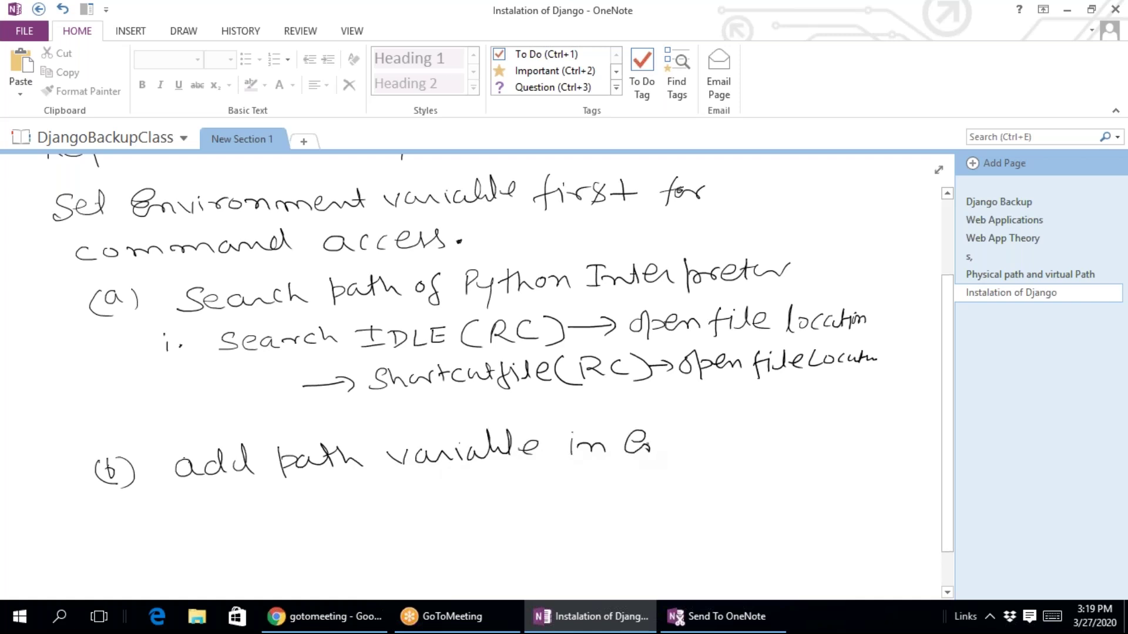
pyautogui.hotkey('ctrl', 'z')
pyautogui.moveTo(662, 432)
pyautogui.mouseDown()
pyautogui.moveTo(646, 443)
pyautogui.moveTo(665, 462)
pyautogui.moveTo(709, 448)
pyautogui.moveTo(719, 459)
pyautogui.moveTo(826, 454)
pyautogui.moveTo(846, 439)
pyautogui.moveTo(849, 453)
pyautogui.mouseUp()
pyautogui.click(780, 453)
pyautogui.moveTo(698, 476)
pyautogui.mouseDown()
pyautogui.moveTo(669, 495)
pyautogui.moveTo(724, 483)
pyautogui.moveTo(743, 492)
pyautogui.moveTo(759, 474)
pyautogui.moveTo(799, 484)
pyautogui.moveTo(806, 501)
pyautogui.mouseUp()
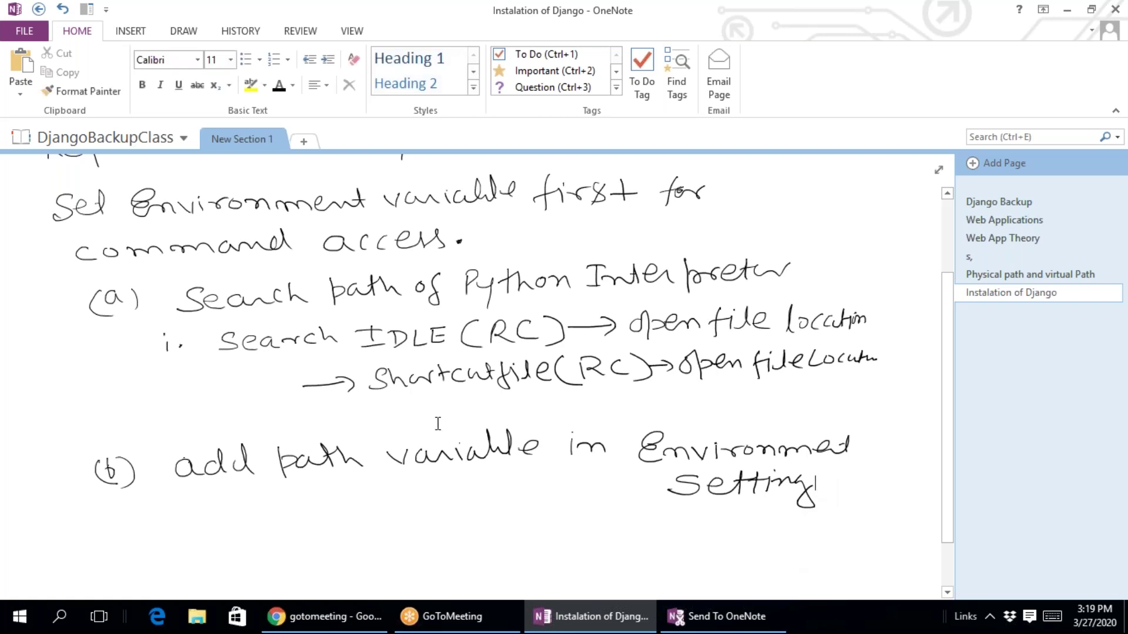
# Handwrite "→ thisPC (RC) → Property" on a new line below item (b)
pyautogui.scroll(-1, 437, 422)
pyautogui.scroll(-2, 437, 422)
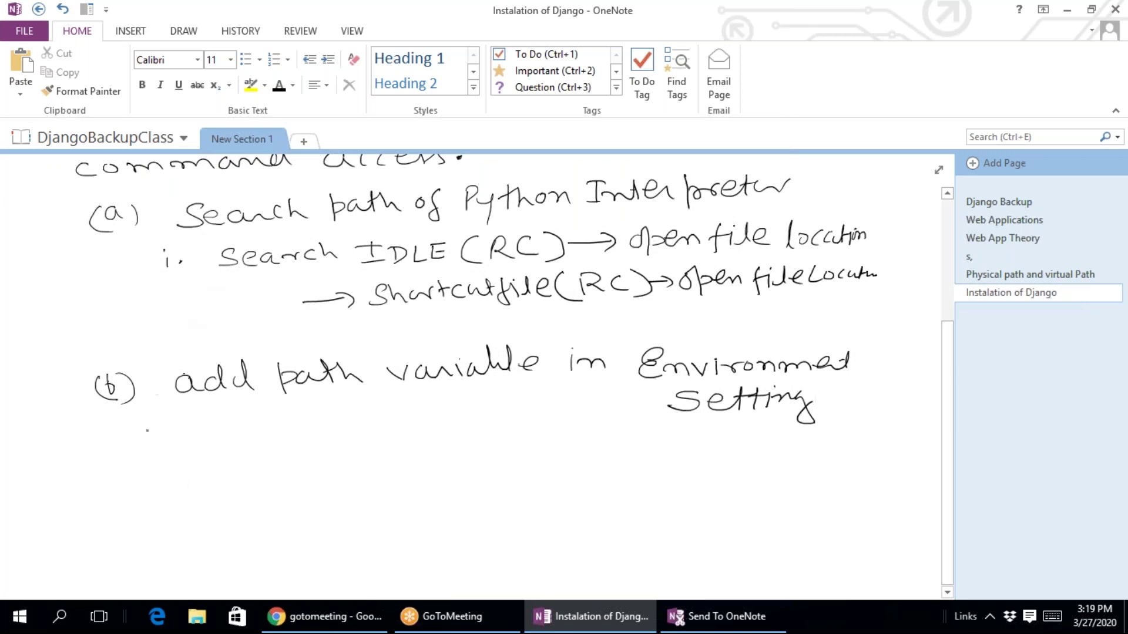
pyautogui.moveTo(112, 476)
pyautogui.mouseDown()
pyautogui.moveTo(145, 474)
pyautogui.moveTo(135, 481)
pyautogui.moveTo(187, 461)
pyautogui.mouseUp()
pyautogui.moveTo(181, 456); pyautogui.dragTo(207, 474)
pyautogui.moveTo(209, 461)
pyautogui.mouseDown()
pyautogui.moveTo(216, 473)
pyautogui.moveTo(244, 474)
pyautogui.mouseUp()
pyautogui.click(238, 469)
pyautogui.moveTo(245, 454)
pyautogui.mouseDown()
pyautogui.moveTo(246, 464)
pyautogui.moveTo(327, 472)
pyautogui.moveTo(329, 458)
pyautogui.moveTo(381, 474)
pyautogui.moveTo(429, 453)
pyautogui.moveTo(421, 460)
pyautogui.moveTo(456, 463)
pyautogui.moveTo(482, 446)
pyautogui.moveTo(499, 465)
pyautogui.mouseUp()
pyautogui.click(421, 459)
pyautogui.moveTo(500, 447); pyautogui.dragTo(530, 457)
pyautogui.moveTo(534, 458); pyautogui.dragTo(553, 453)
pyautogui.moveTo(550, 441); pyautogui.dragTo(573, 450)
pyautogui.moveTo(578, 435); pyautogui.dragTo(567, 465)
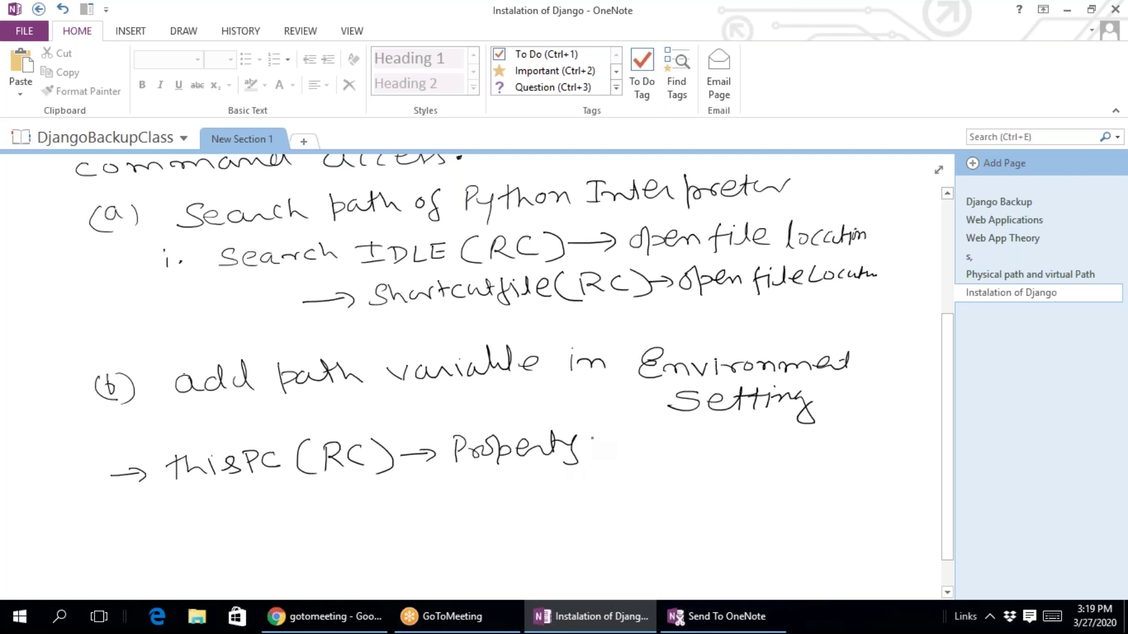
# Search Windows for "thispc" and open the properties of This PC
pyautogui.click(60, 617)
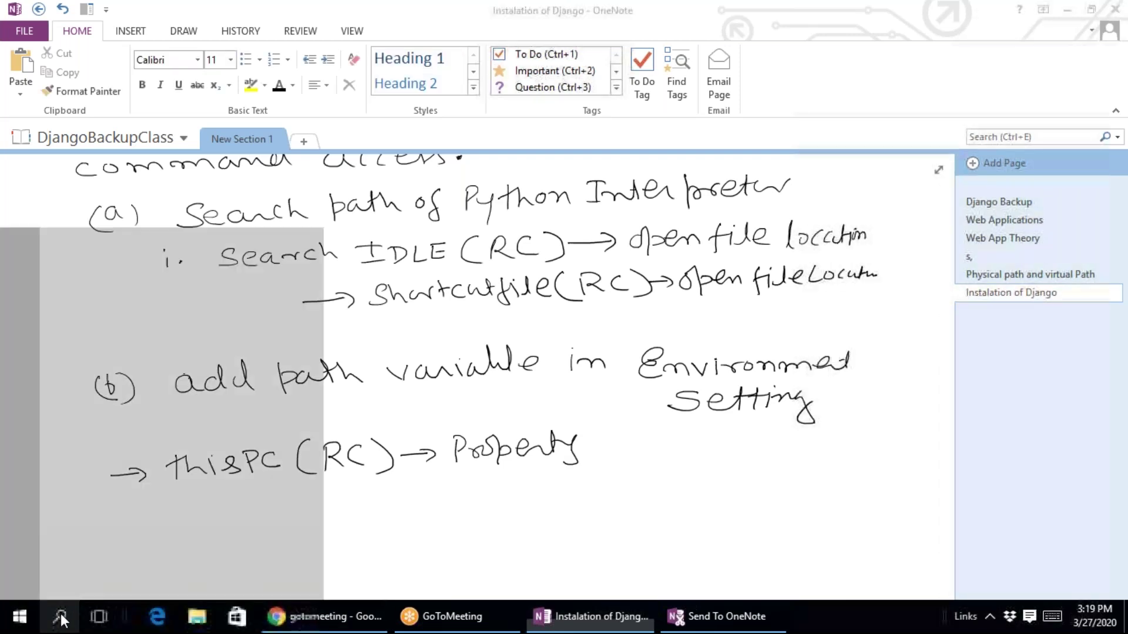
pyautogui.write('t')
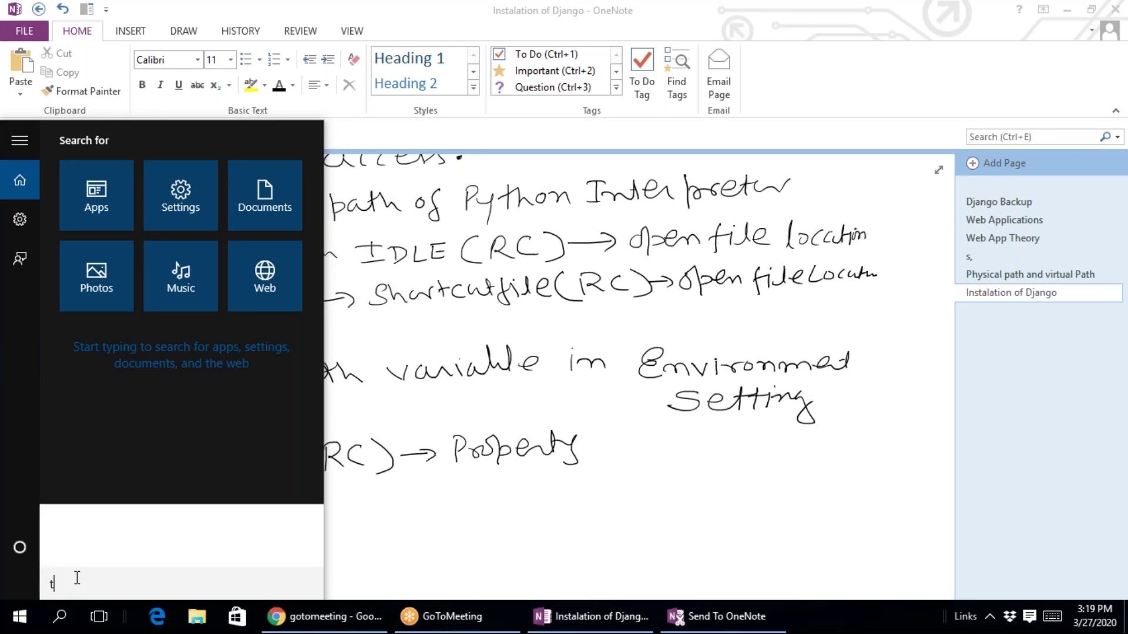
pyautogui.write('hispc')
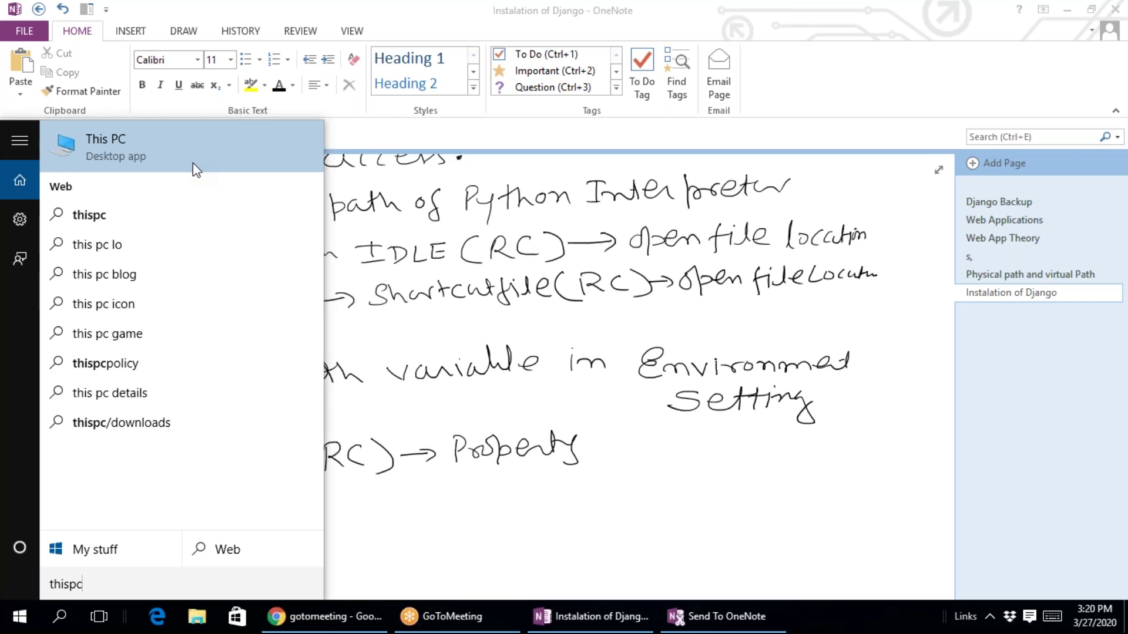
pyautogui.rightClick(121, 157)
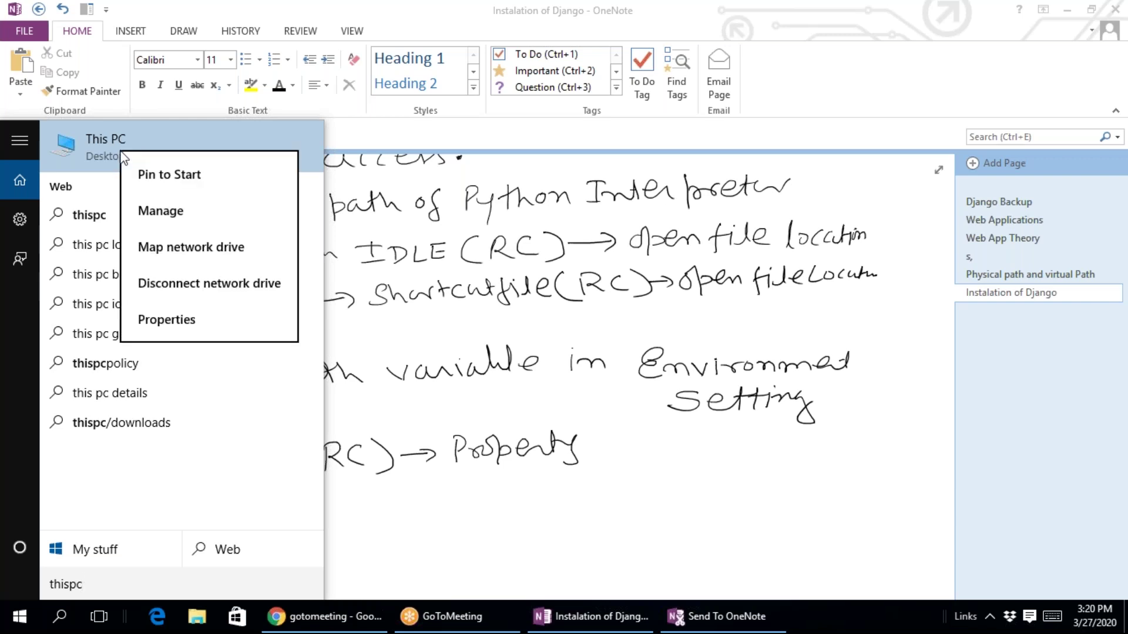
pyautogui.click(167, 322)
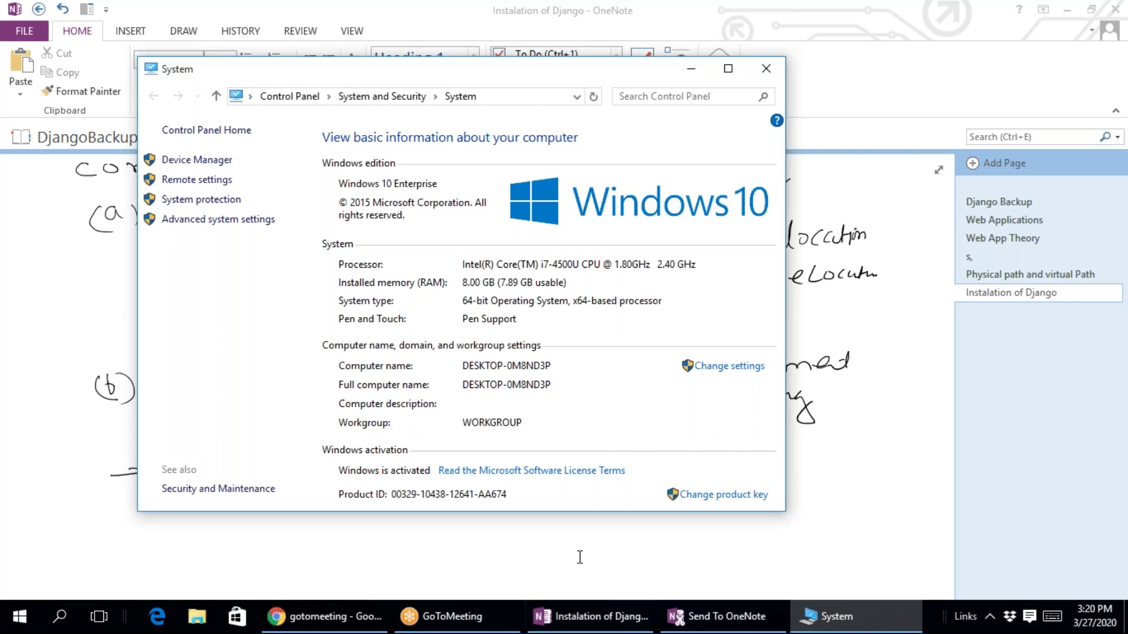
# Back in the notes, handwrite "→ Advance System settings" after "Property", with the last word underneath
pyautogui.click(580, 556)
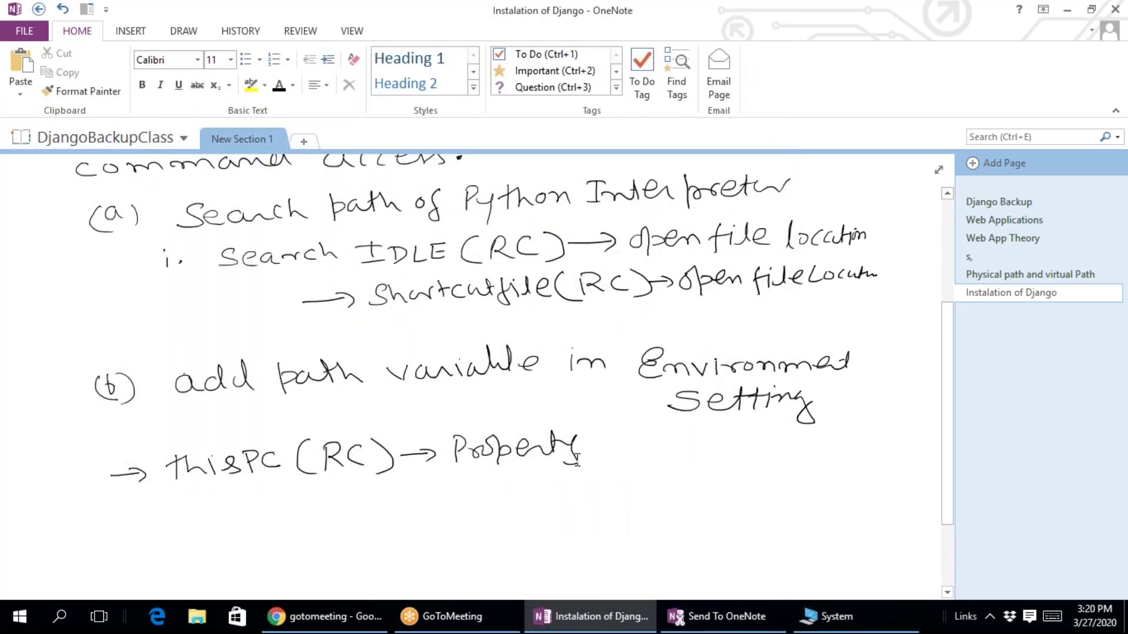
pyautogui.click(597, 454)
pyautogui.moveTo(581, 451)
pyautogui.mouseDown()
pyautogui.moveTo(614, 448)
pyautogui.moveTo(605, 458)
pyautogui.moveTo(656, 445)
pyautogui.mouseUp()
pyautogui.moveTo(669, 442)
pyautogui.mouseDown()
pyautogui.moveTo(662, 451)
pyautogui.moveTo(696, 436)
pyautogui.moveTo(732, 448)
pyautogui.mouseUp()
pyautogui.moveTo(745, 438)
pyautogui.mouseDown()
pyautogui.moveTo(738, 445)
pyautogui.moveTo(773, 435)
pyautogui.moveTo(806, 456)
pyautogui.mouseUp()
pyautogui.moveTo(827, 435)
pyautogui.mouseDown()
pyautogui.moveTo(816, 448)
pyautogui.moveTo(843, 434)
pyautogui.moveTo(864, 439)
pyautogui.mouseUp()
pyautogui.moveTo(686, 464)
pyautogui.mouseDown()
pyautogui.moveTo(666, 476)
pyautogui.moveTo(701, 476)
pyautogui.mouseUp()
pyautogui.moveTo(689, 470); pyautogui.dragTo(735, 464)
pyautogui.moveTo(746, 454)
pyautogui.mouseDown()
pyautogui.moveTo(745, 473)
pyautogui.moveTo(760, 463)
pyautogui.mouseUp()
pyautogui.moveTo(766, 455)
pyautogui.mouseDown()
pyautogui.moveTo(763, 471)
pyautogui.moveTo(771, 462)
pyautogui.mouseUp()
pyautogui.moveTo(775, 460)
pyautogui.mouseDown()
pyautogui.moveTo(777, 471)
pyautogui.moveTo(808, 465)
pyautogui.moveTo(807, 486)
pyautogui.mouseUp()
pyautogui.moveTo(832, 464); pyautogui.dragTo(821, 478)
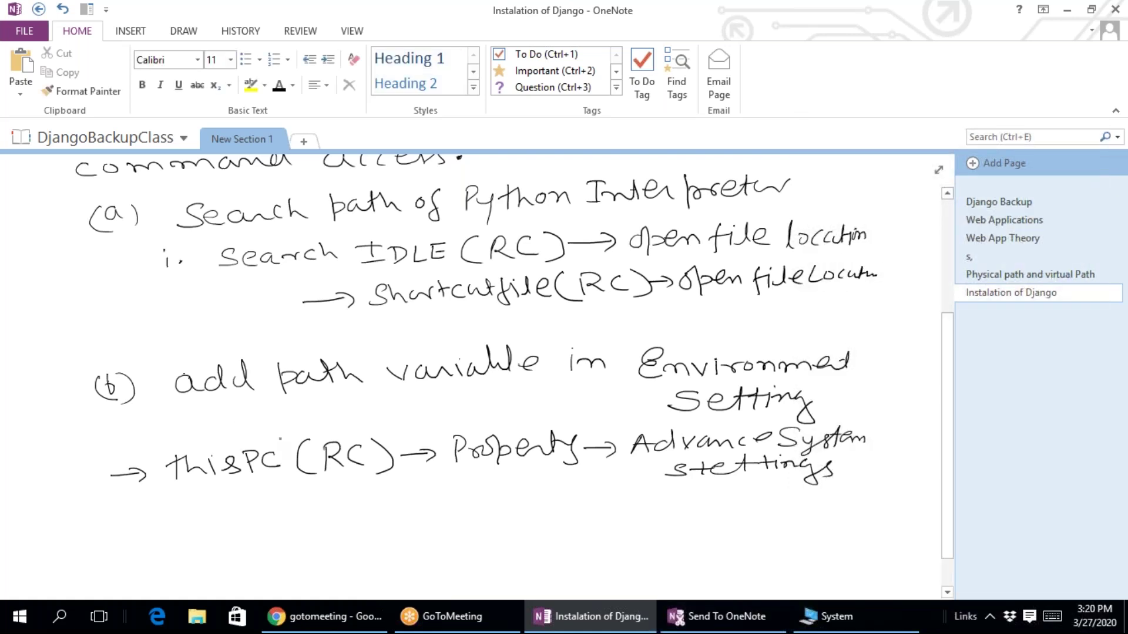
# Handwrite an arrow on a new line below "thisPC (RC)", and open the advanced system settings from the System window
pyautogui.moveTo(213, 521)
pyautogui.mouseDown()
pyautogui.moveTo(258, 518)
pyautogui.moveTo(251, 527)
pyautogui.mouseUp()
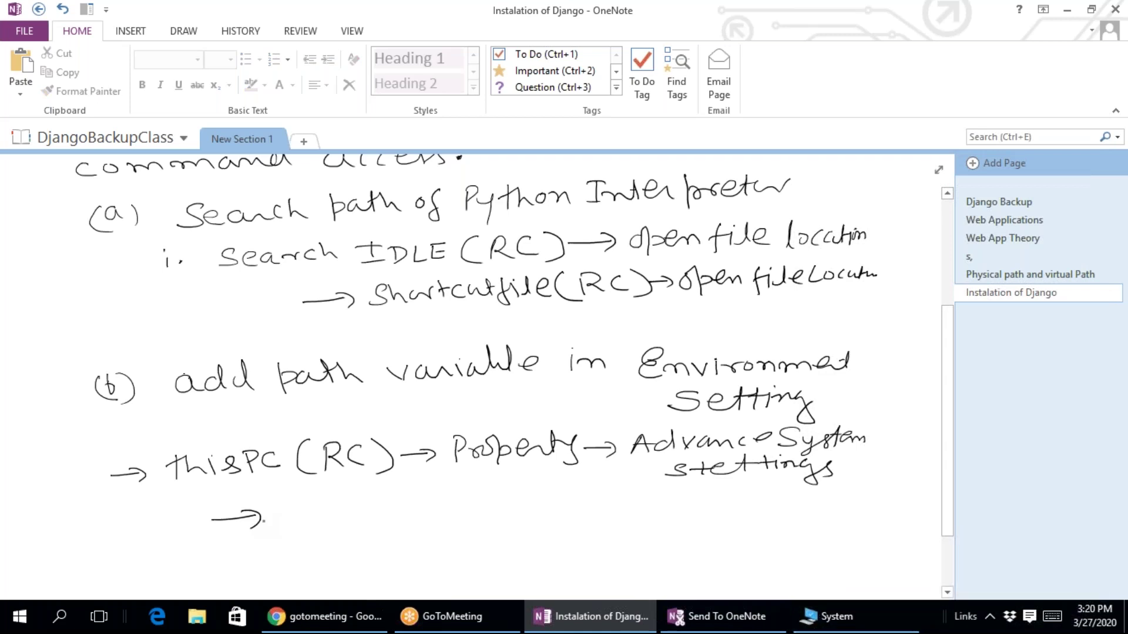
pyautogui.click(826, 617)
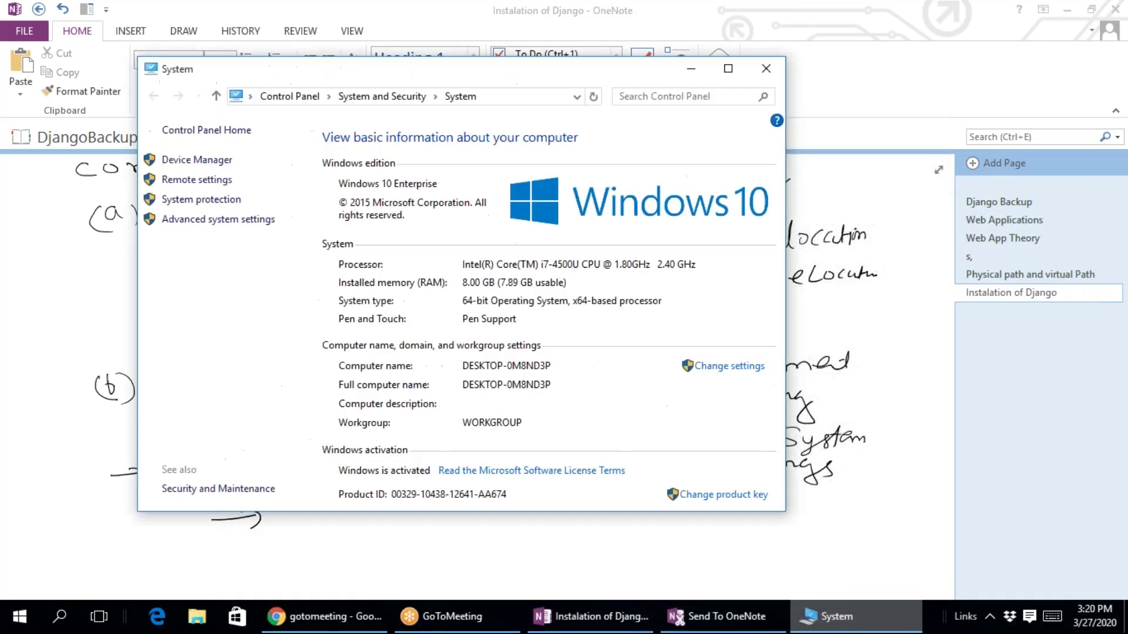
pyautogui.click(200, 222)
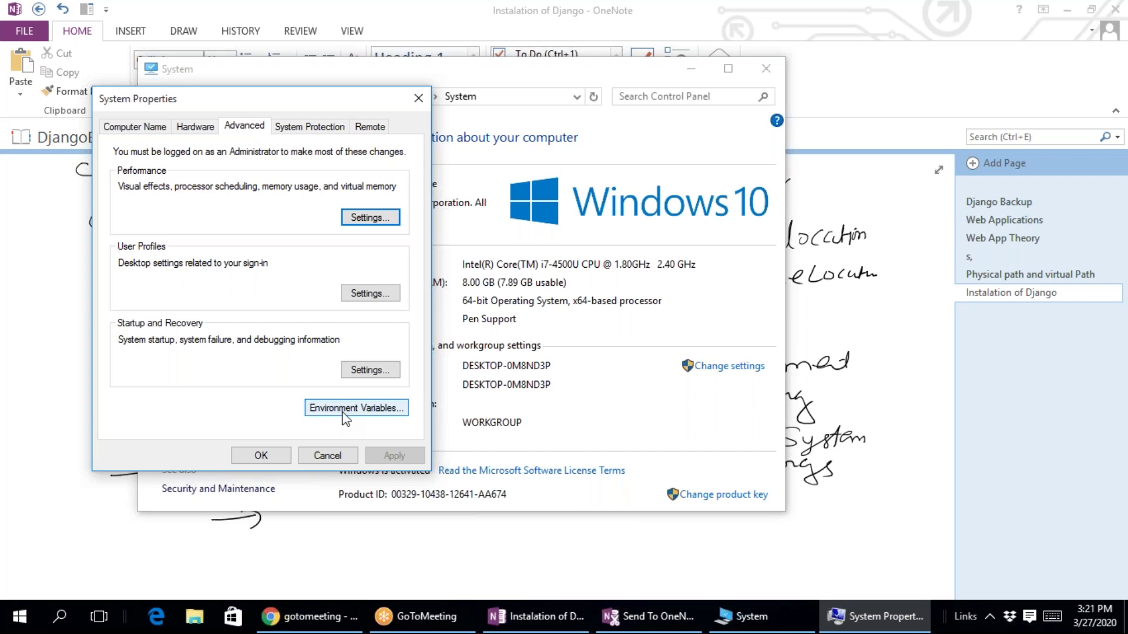
# Return to the notes and handwrite "Environment variable" after the arrow on the new line
pyautogui.click(357, 555)
pyautogui.scroll(-1, 357, 555)
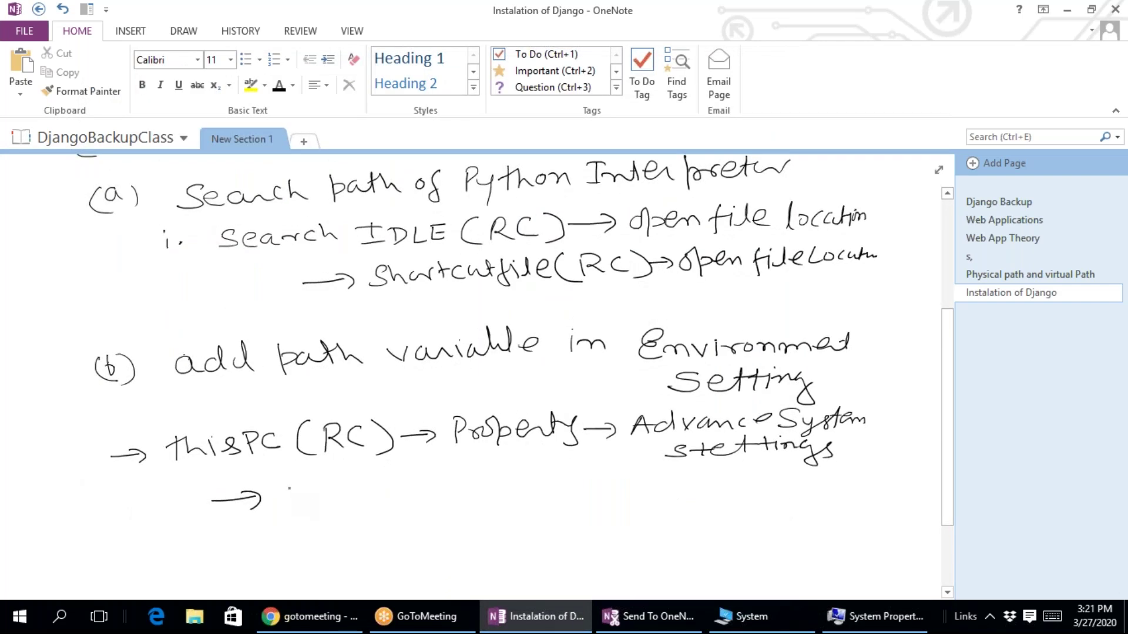
pyautogui.moveTo(307, 477)
pyautogui.mouseDown()
pyautogui.moveTo(293, 487)
pyautogui.moveTo(319, 506)
pyautogui.moveTo(371, 488)
pyautogui.mouseUp()
pyautogui.moveTo(379, 489)
pyautogui.mouseDown()
pyautogui.moveTo(376, 498)
pyautogui.moveTo(398, 491)
pyautogui.mouseUp()
pyautogui.moveTo(395, 498)
pyautogui.mouseDown()
pyautogui.moveTo(468, 489)
pyautogui.moveTo(486, 475)
pyautogui.moveTo(559, 487)
pyautogui.moveTo(630, 468)
pyautogui.moveTo(654, 475)
pyautogui.mouseUp()
pyautogui.click(668, 482)
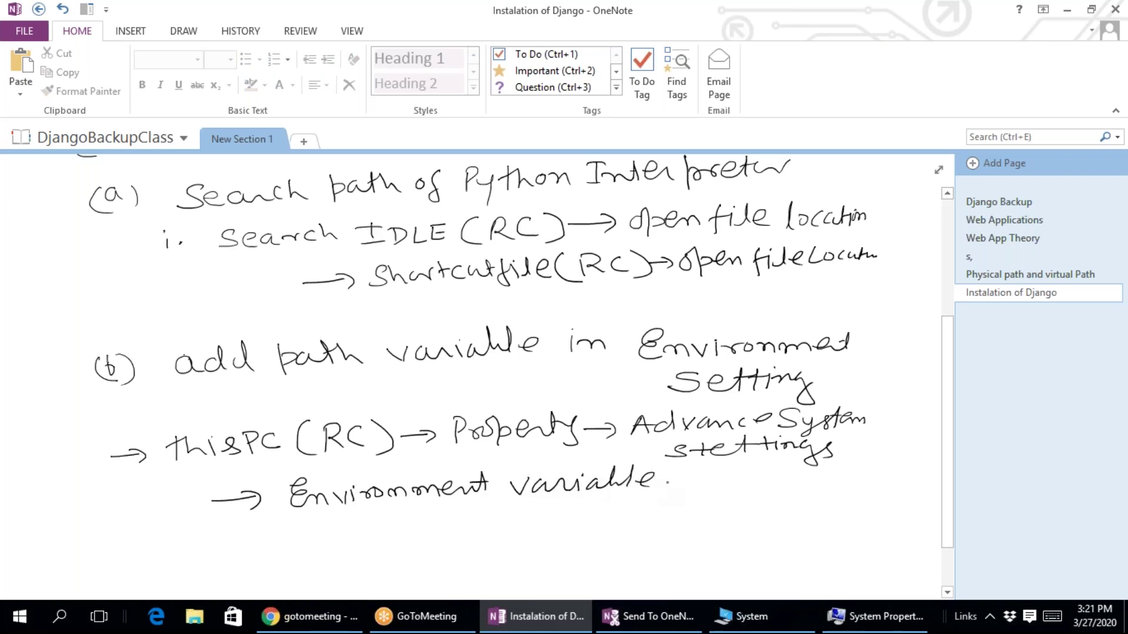
pyautogui.press('Escape')
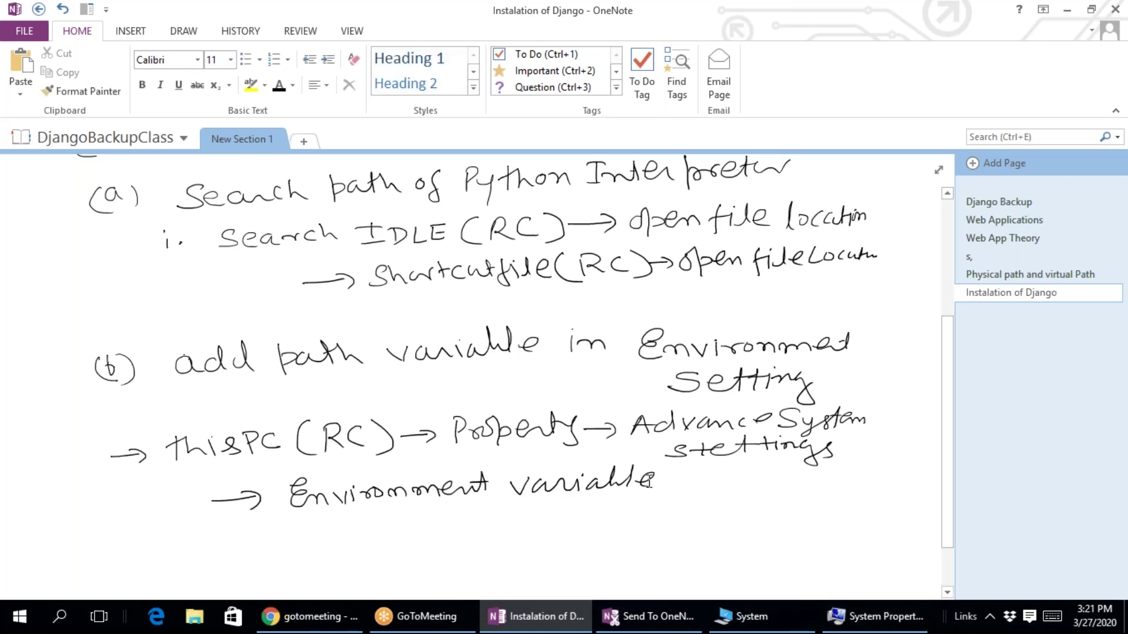
# Open the environment variables from System Properties and select the path entry in the user variables
pyautogui.click(875, 617)
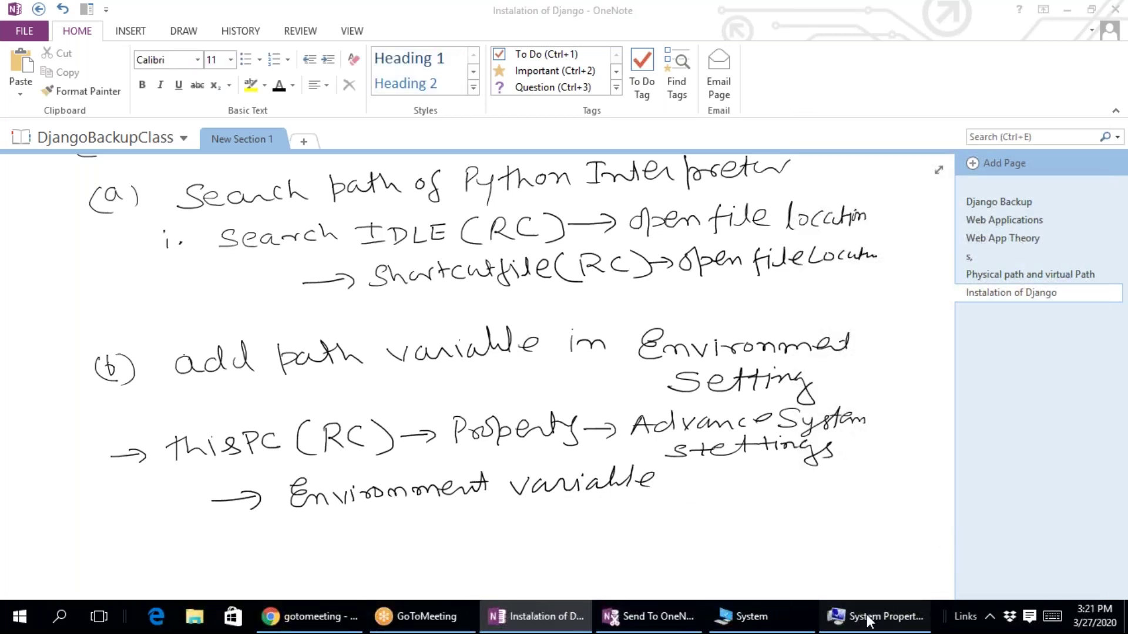
pyautogui.click(376, 410)
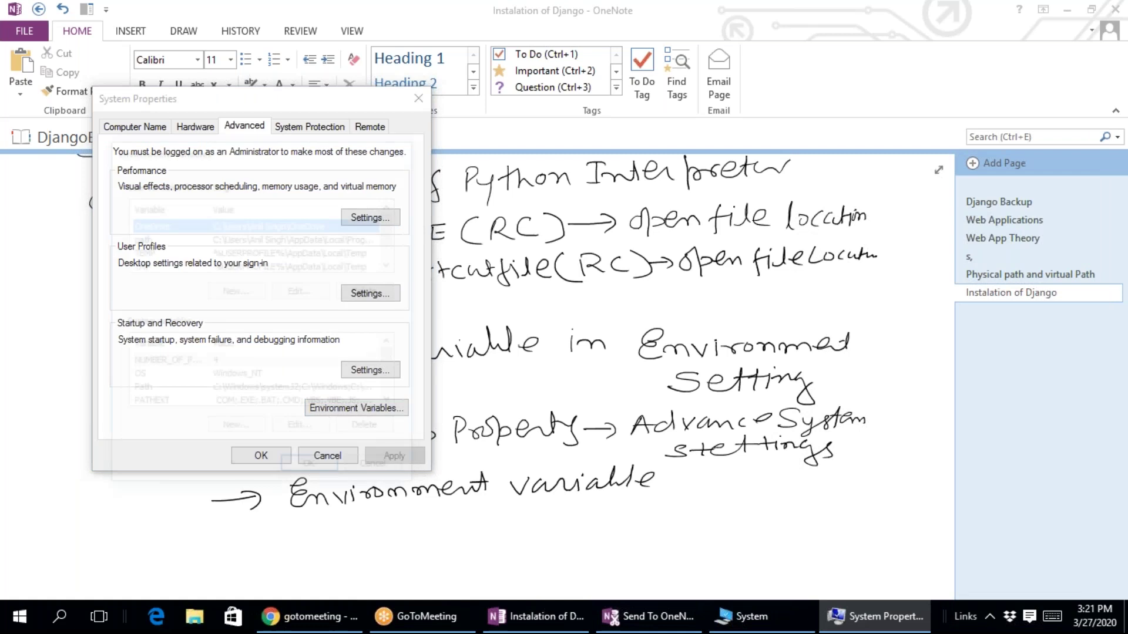
pyautogui.moveTo(273, 150); pyautogui.dragTo(400, 137)
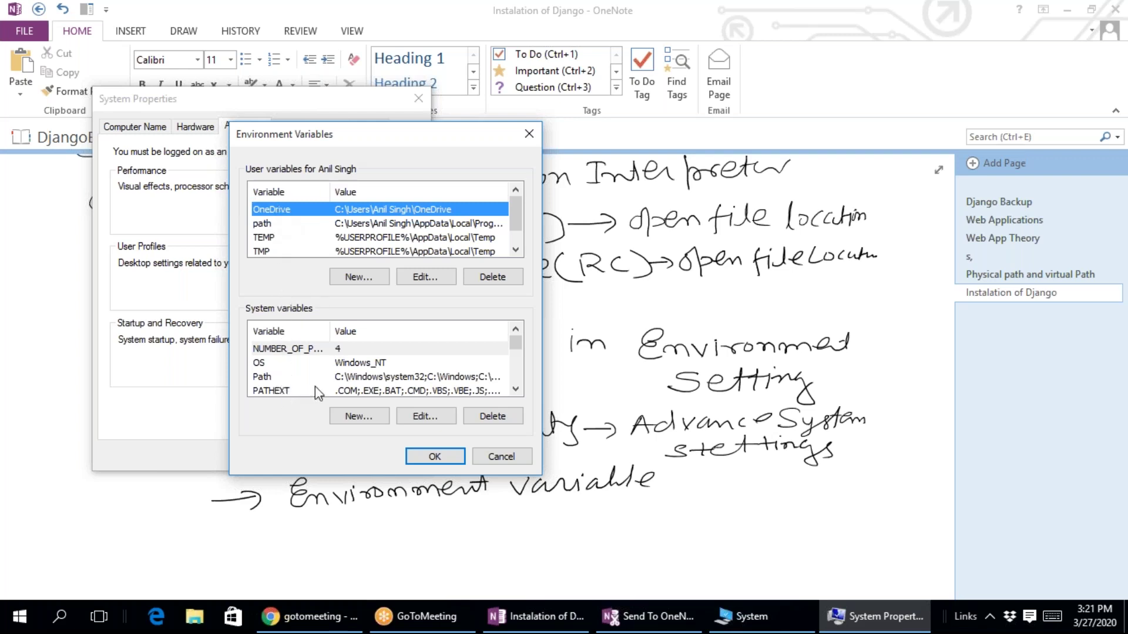
pyautogui.click(284, 229)
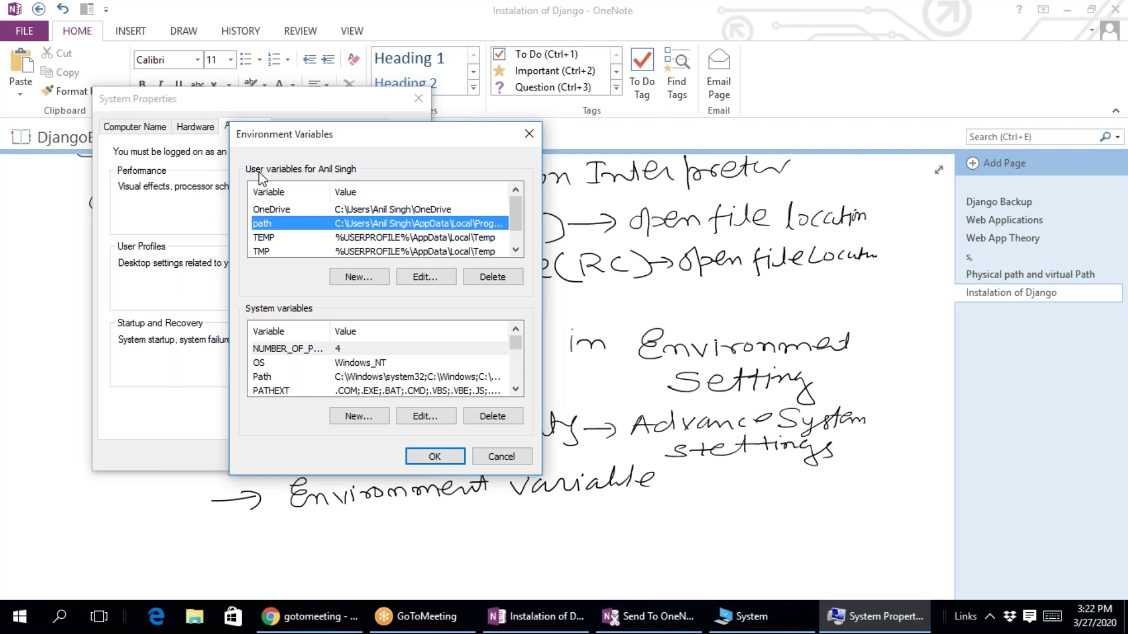
# Return to the notes and handwrite "↳ we can add path in user" beneath "Environment variable"
pyautogui.click(879, 496)
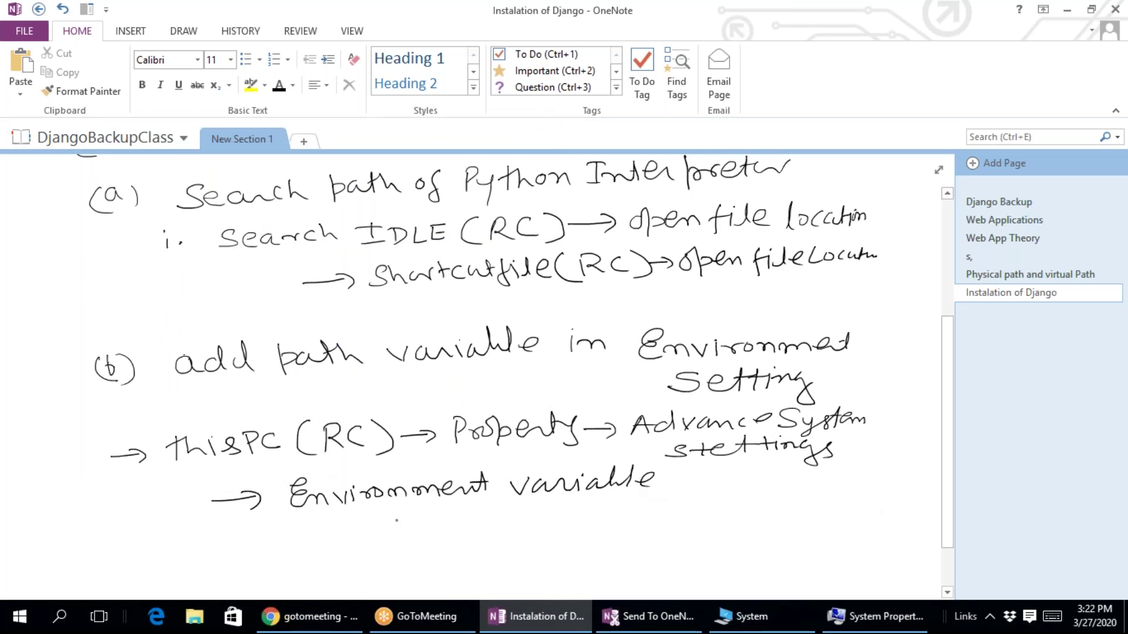
pyautogui.moveTo(362, 509)
pyautogui.mouseDown()
pyautogui.moveTo(362, 527)
pyautogui.moveTo(499, 526)
pyautogui.mouseUp()
pyautogui.click(422, 520)
pyautogui.click(422, 527)
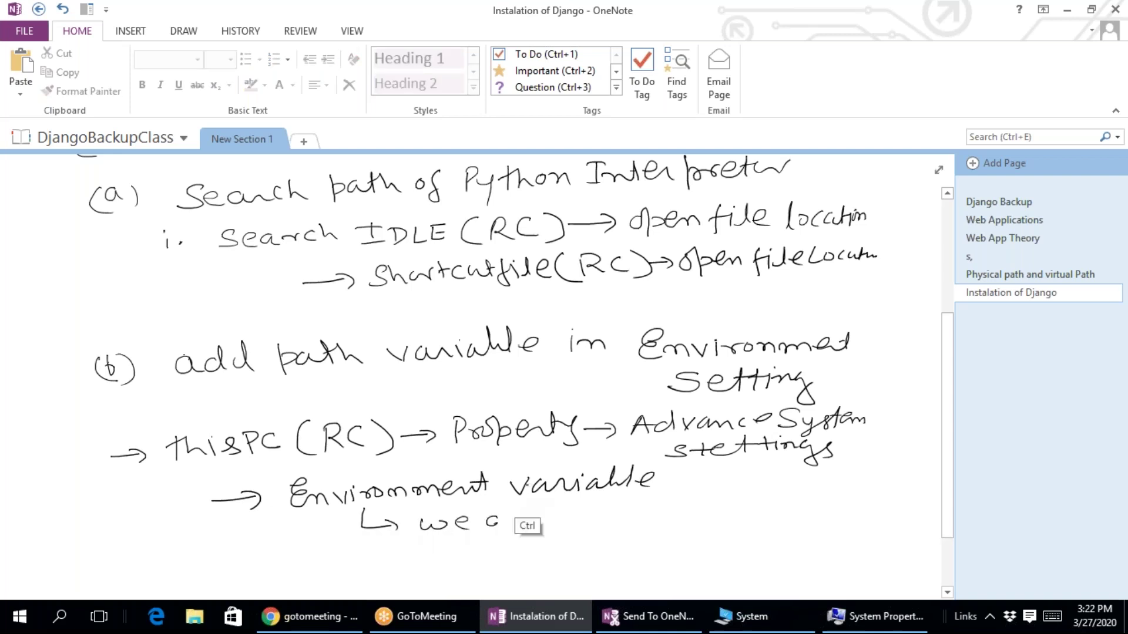
pyautogui.hotkey('ctrl', 'z')
pyautogui.moveTo(500, 516)
pyautogui.mouseDown()
pyautogui.moveTo(488, 524)
pyautogui.moveTo(503, 528)
pyautogui.mouseUp()
pyautogui.moveTo(516, 517); pyautogui.dragTo(519, 527)
pyautogui.moveTo(522, 527)
pyautogui.mouseDown()
pyautogui.moveTo(591, 526)
pyautogui.moveTo(608, 508)
pyautogui.moveTo(633, 529)
pyautogui.mouseUp()
pyautogui.moveTo(633, 528); pyautogui.dragTo(664, 522)
pyautogui.moveTo(659, 512)
pyautogui.mouseDown()
pyautogui.moveTo(715, 523)
pyautogui.moveTo(793, 505)
pyautogui.moveTo(841, 513)
pyautogui.mouseUp()
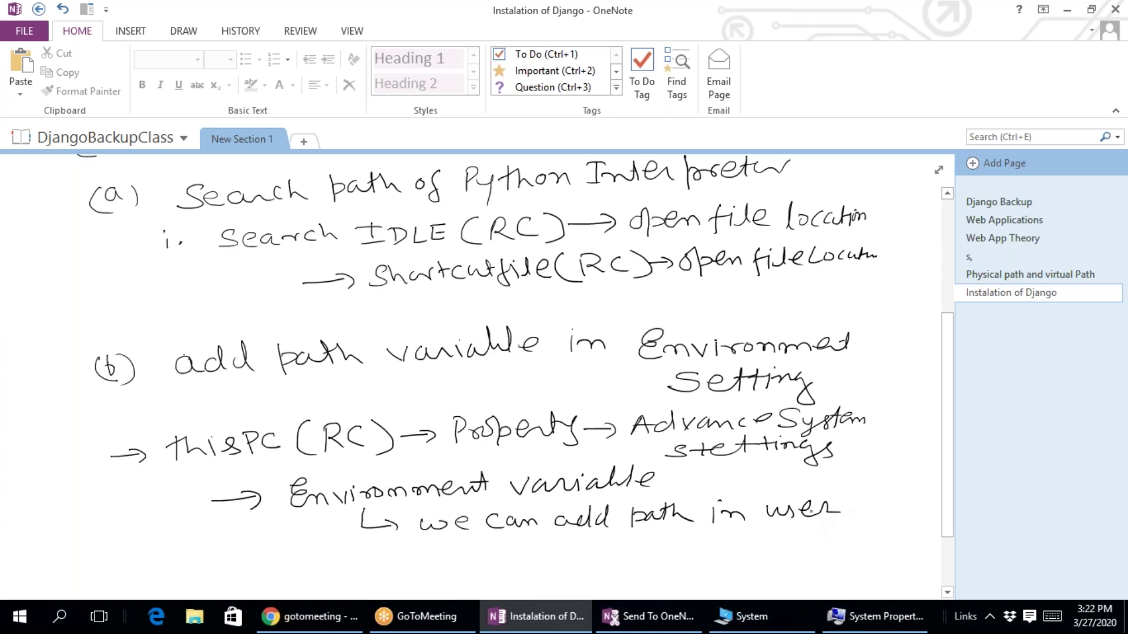
# Continue the note underneath by handwriting "section or system section"
pyautogui.moveTo(436, 546)
pyautogui.mouseDown()
pyautogui.moveTo(426, 558)
pyautogui.moveTo(494, 557)
pyautogui.mouseUp()
pyautogui.moveTo(485, 547)
pyautogui.mouseDown()
pyautogui.moveTo(505, 556)
pyautogui.moveTo(546, 547)
pyautogui.moveTo(571, 562)
pyautogui.moveTo(549, 546)
pyautogui.moveTo(593, 543)
pyautogui.mouseUp()
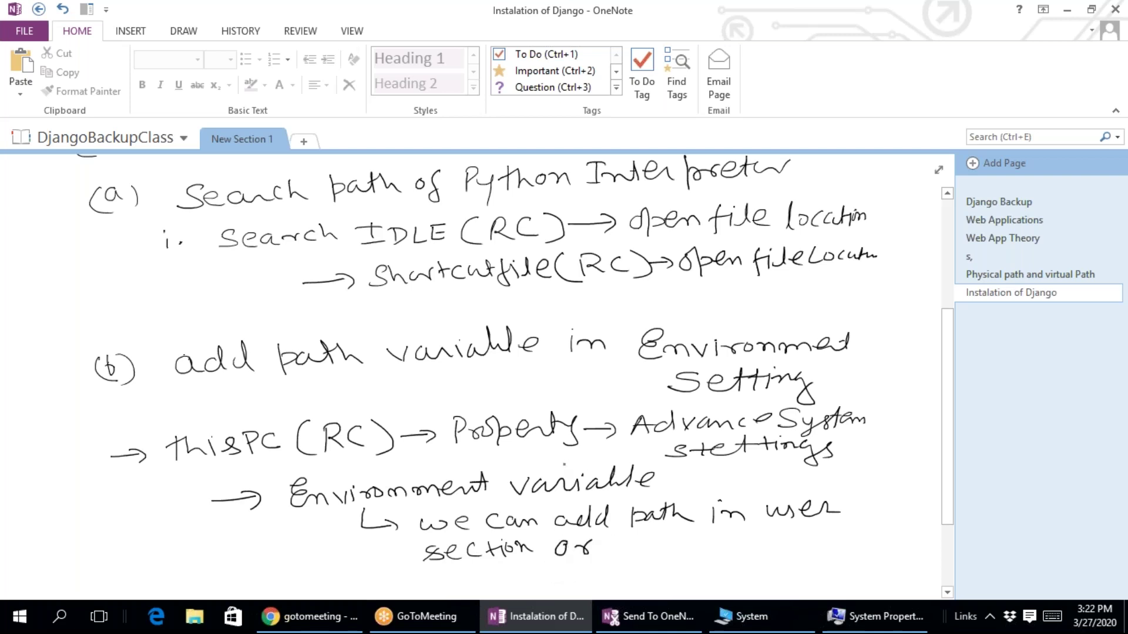
pyautogui.moveTo(633, 539)
pyautogui.mouseDown()
pyautogui.moveTo(615, 560)
pyautogui.moveTo(682, 553)
pyautogui.moveTo(689, 539)
pyautogui.mouseUp()
pyautogui.moveTo(688, 543); pyautogui.dragTo(800, 550)
pyautogui.moveTo(791, 540); pyautogui.dragTo(818, 543)
pyautogui.moveTo(829, 542); pyautogui.dragTo(842, 542)
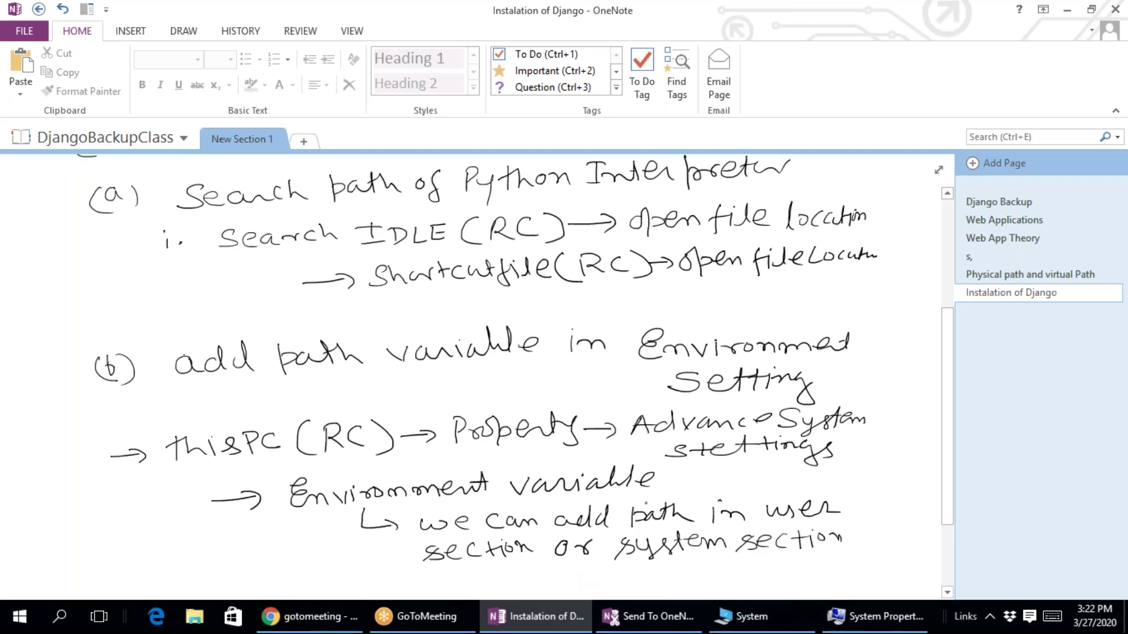
# Handwrite "or in both section" on a new line below the user and system section note
pyautogui.scroll(-2, 649, 523)
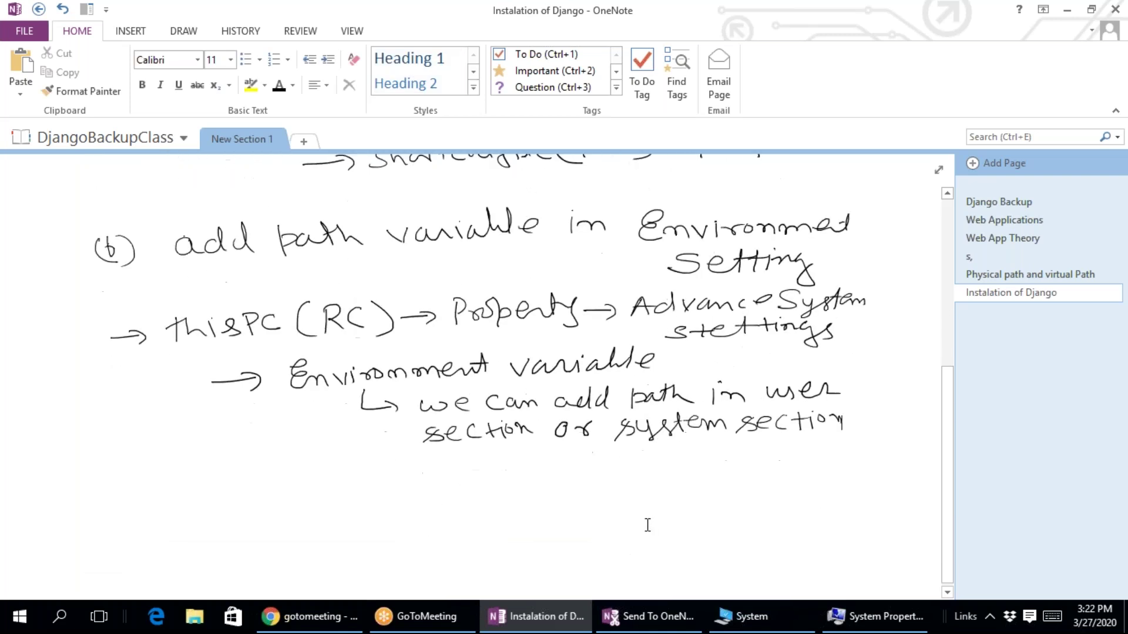
pyautogui.moveTo(550, 473); pyautogui.dragTo(688, 475)
pyautogui.moveTo(700, 460)
pyautogui.mouseDown()
pyautogui.moveTo(701, 476)
pyautogui.moveTo(712, 466)
pyautogui.moveTo(720, 479)
pyautogui.moveTo(754, 477)
pyautogui.moveTo(743, 482)
pyautogui.moveTo(789, 465)
pyautogui.mouseUp()
pyautogui.moveTo(808, 463); pyautogui.dragTo(801, 476)
pyautogui.moveTo(815, 460)
pyautogui.mouseDown()
pyautogui.moveTo(815, 479)
pyautogui.moveTo(829, 463)
pyautogui.mouseUp()
pyautogui.moveTo(829, 463)
pyautogui.mouseDown()
pyautogui.moveTo(829, 477)
pyautogui.moveTo(862, 474)
pyautogui.mouseUp()
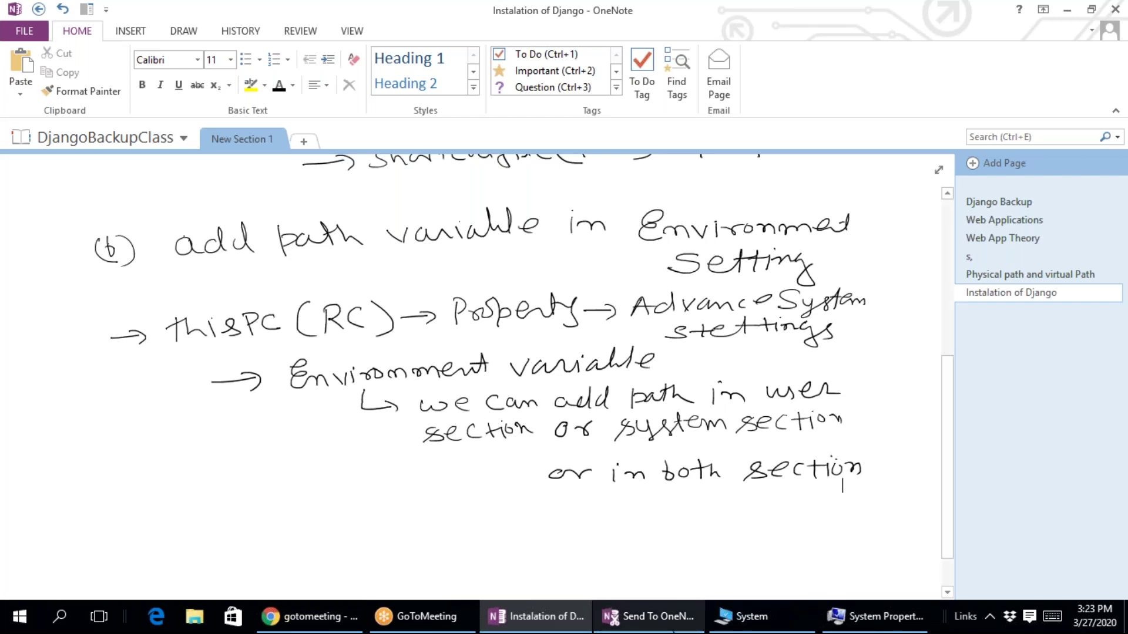
# Switch to the Environment Variables dialog, open the user variable path for editing and clear its value
pyautogui.click(846, 626)
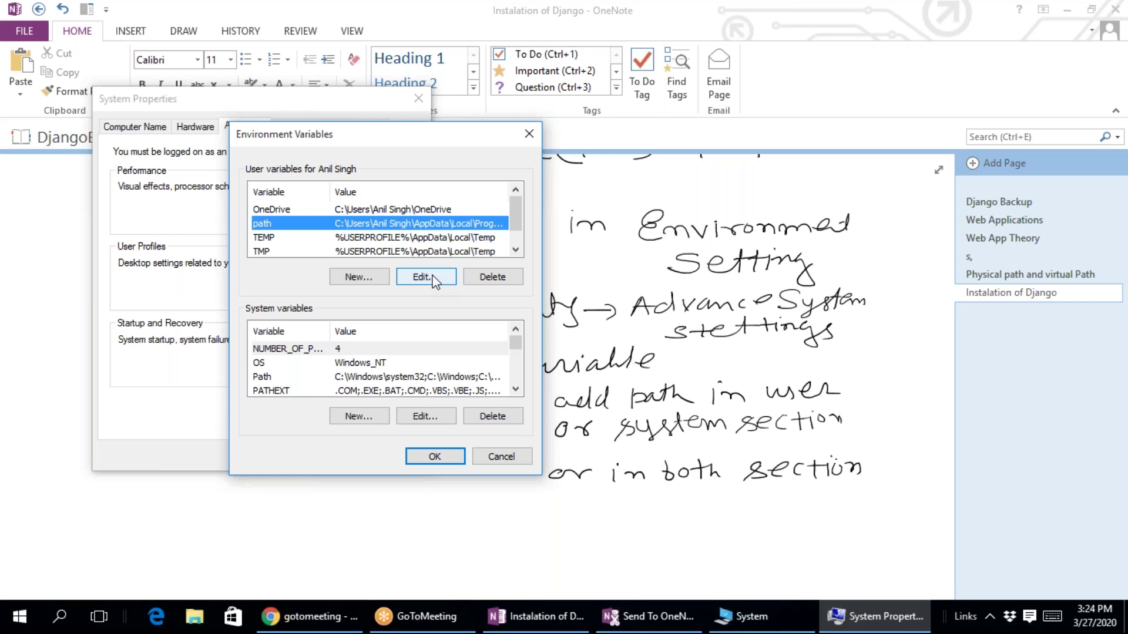
pyautogui.click(435, 277)
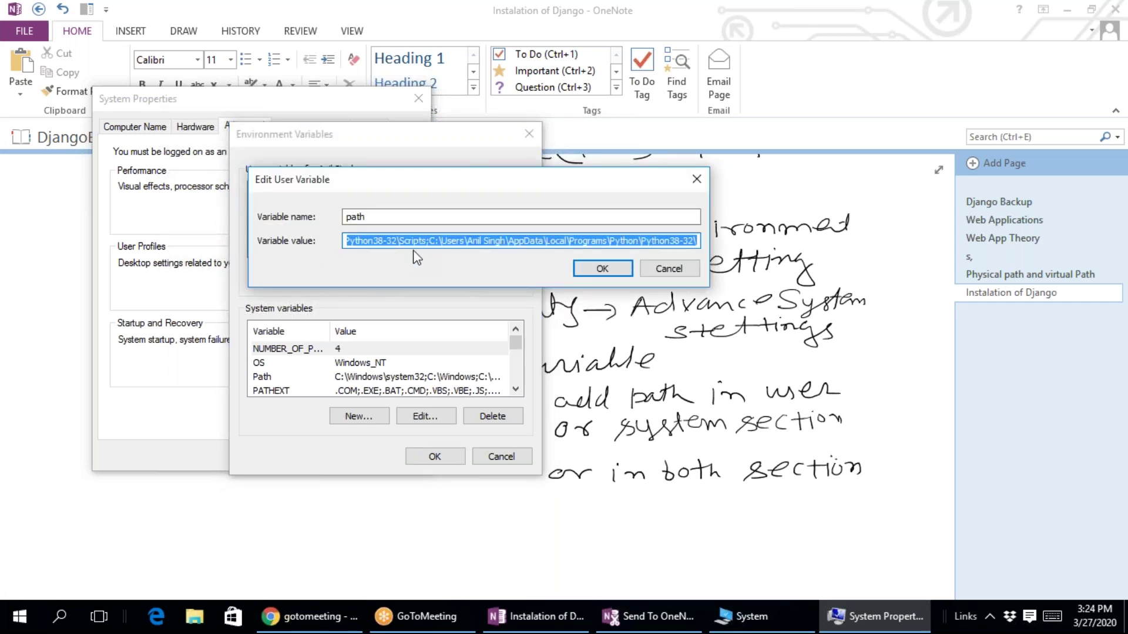
pyautogui.press('BackSpace')
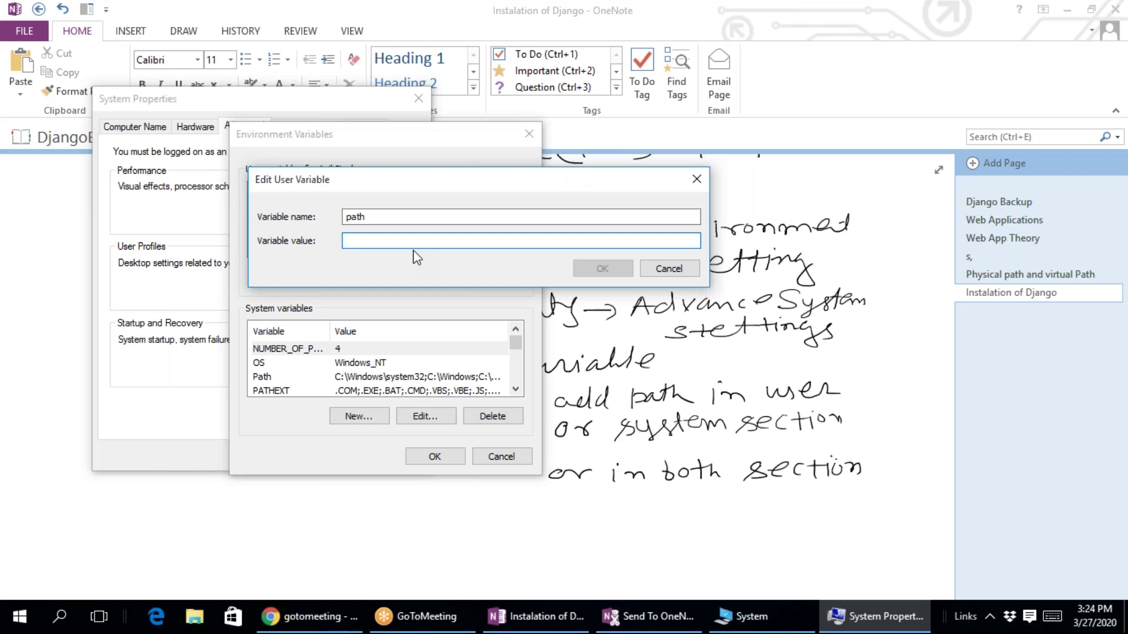
# Return to the notes and handwrite "we have to add both path i.e" below "or in both section"
pyautogui.click(497, 547)
pyautogui.scroll(-3, 370, 532)
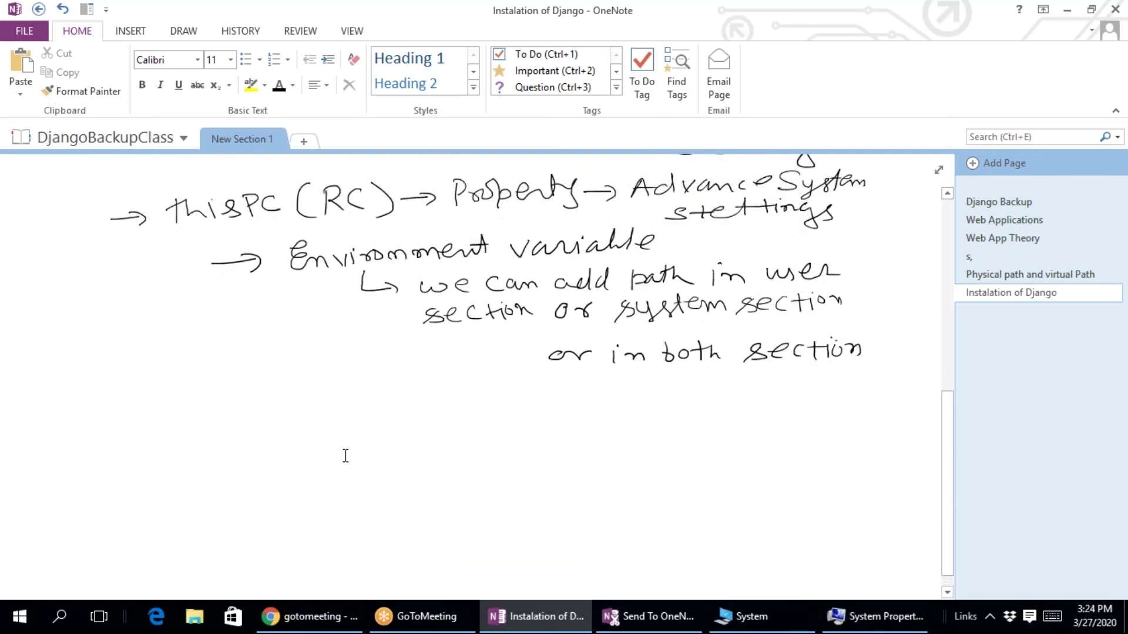
pyautogui.click(230, 59)
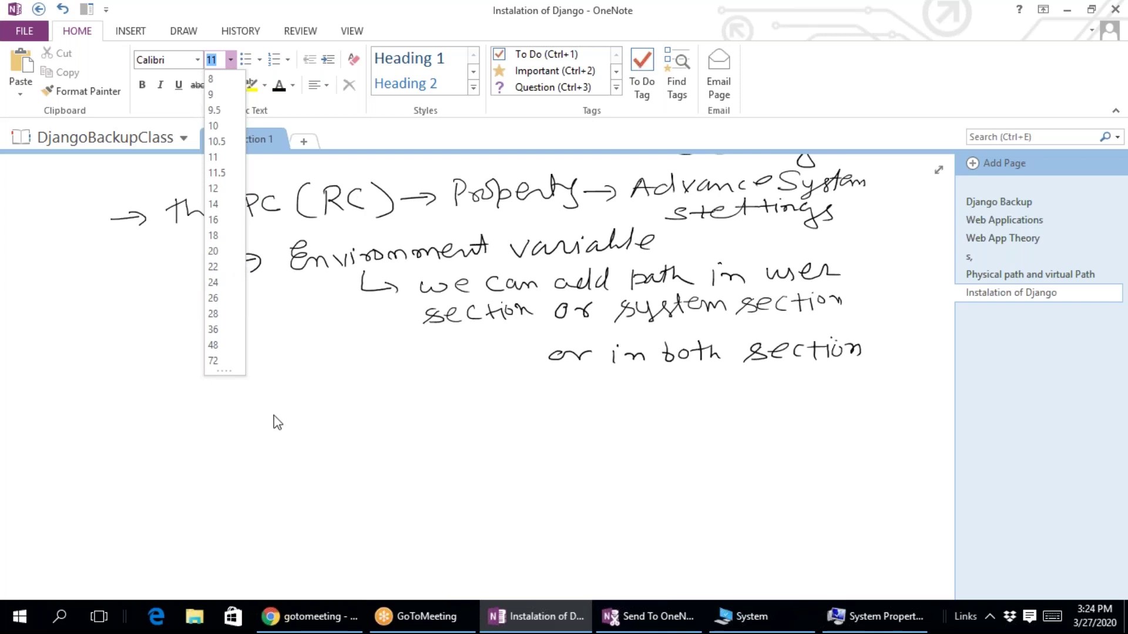
pyautogui.click(183, 440)
pyautogui.moveTo(170, 417)
pyautogui.mouseDown()
pyautogui.moveTo(175, 430)
pyautogui.moveTo(197, 419)
pyautogui.moveTo(254, 428)
pyautogui.moveTo(352, 417)
pyautogui.mouseUp()
pyautogui.moveTo(342, 415)
pyautogui.mouseDown()
pyautogui.moveTo(421, 424)
pyautogui.moveTo(457, 403)
pyautogui.moveTo(457, 420)
pyautogui.mouseUp()
pyautogui.moveTo(479, 413)
pyautogui.mouseDown()
pyautogui.moveTo(567, 417)
pyautogui.moveTo(556, 422)
pyautogui.moveTo(562, 403)
pyautogui.mouseUp()
pyautogui.hotkey('ctrl', 'z')
pyautogui.hotkey('ctrl', 'z')
pyautogui.moveTo(564, 399)
pyautogui.mouseDown()
pyautogui.moveTo(576, 416)
pyautogui.moveTo(613, 411)
pyautogui.mouseUp()
pyautogui.moveTo(615, 405); pyautogui.dragTo(729, 413)
# Handwrite "Path of python interpreter and" on the line below "we have to add both path i.e"
pyautogui.moveTo(231, 453)
pyautogui.mouseDown()
pyautogui.moveTo(230, 475)
pyautogui.moveTo(263, 471)
pyautogui.mouseUp()
pyautogui.moveTo(271, 451)
pyautogui.mouseDown()
pyautogui.moveTo(271, 472)
pyautogui.moveTo(285, 458)
pyautogui.mouseUp()
pyautogui.moveTo(297, 451)
pyautogui.mouseDown()
pyautogui.moveTo(314, 467)
pyautogui.moveTo(350, 453)
pyautogui.moveTo(351, 475)
pyautogui.mouseUp()
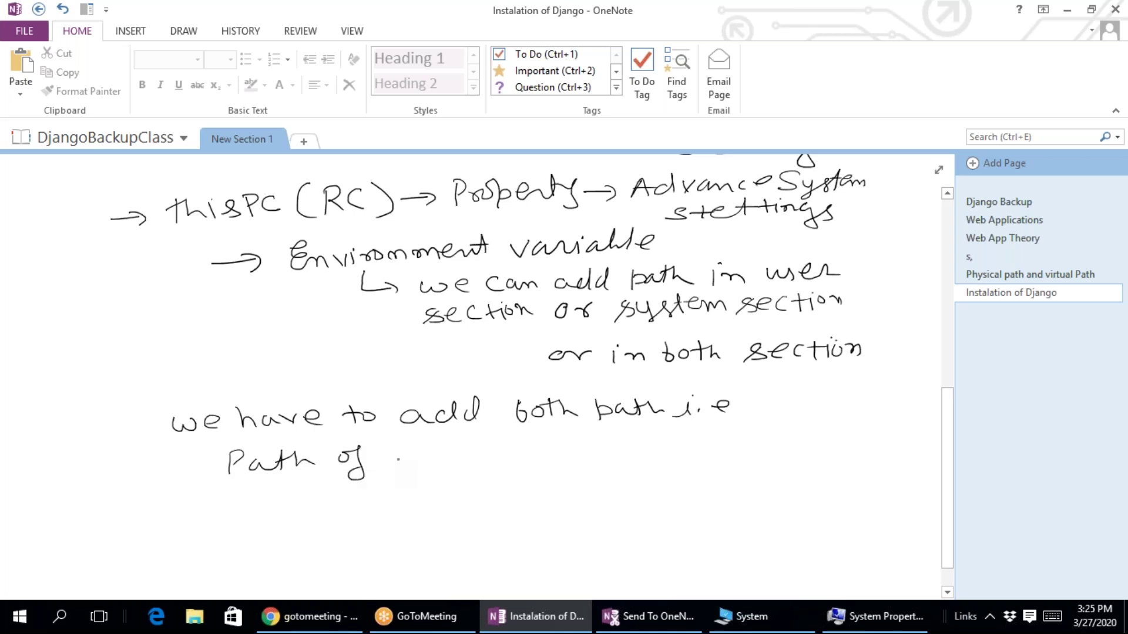
pyautogui.moveTo(402, 448); pyautogui.dragTo(434, 473)
pyautogui.moveTo(457, 451)
pyautogui.mouseDown()
pyautogui.moveTo(458, 467)
pyautogui.moveTo(469, 454)
pyautogui.mouseUp()
pyautogui.moveTo(471, 448); pyautogui.dragTo(493, 453)
pyautogui.moveTo(501, 459); pyautogui.dragTo(551, 461)
pyautogui.moveTo(557, 460)
pyautogui.mouseDown()
pyautogui.moveTo(731, 437)
pyautogui.moveTo(759, 447)
pyautogui.mouseUp()
pyautogui.moveTo(761, 447)
pyautogui.mouseDown()
pyautogui.moveTo(788, 443)
pyautogui.moveTo(799, 426)
pyautogui.mouseUp()
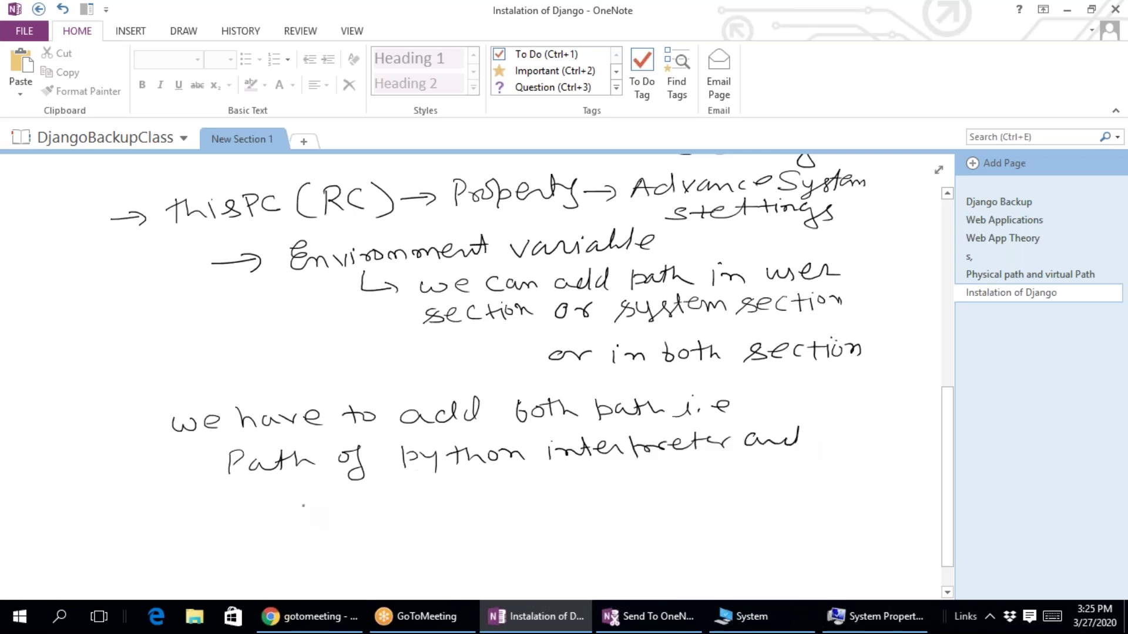
# Complete the note by handwriting "path of scripts" on the next line
pyautogui.moveTo(255, 491)
pyautogui.mouseDown()
pyautogui.moveTo(268, 506)
pyautogui.moveTo(344, 500)
pyautogui.mouseUp()
pyautogui.moveTo(361, 492); pyautogui.dragTo(384, 489)
pyautogui.moveTo(392, 484)
pyautogui.mouseDown()
pyautogui.moveTo(401, 499)
pyautogui.moveTo(435, 503)
pyautogui.moveTo(461, 489)
pyautogui.moveTo(470, 498)
pyautogui.mouseUp()
pyautogui.moveTo(473, 497)
pyautogui.mouseDown()
pyautogui.moveTo(488, 485)
pyautogui.moveTo(507, 496)
pyautogui.mouseUp()
pyautogui.moveTo(508, 487); pyautogui.dragTo(535, 490)
pyautogui.moveTo(527, 485)
pyautogui.mouseDown()
pyautogui.moveTo(548, 479)
pyautogui.moveTo(553, 490)
pyautogui.mouseUp()
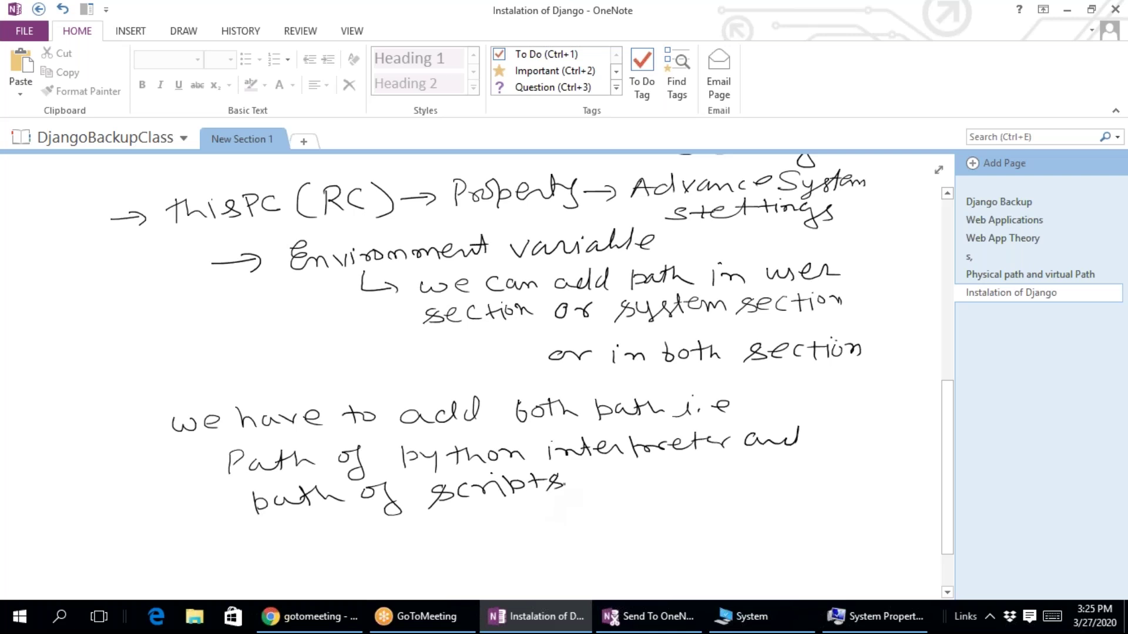
pyautogui.click(564, 502)
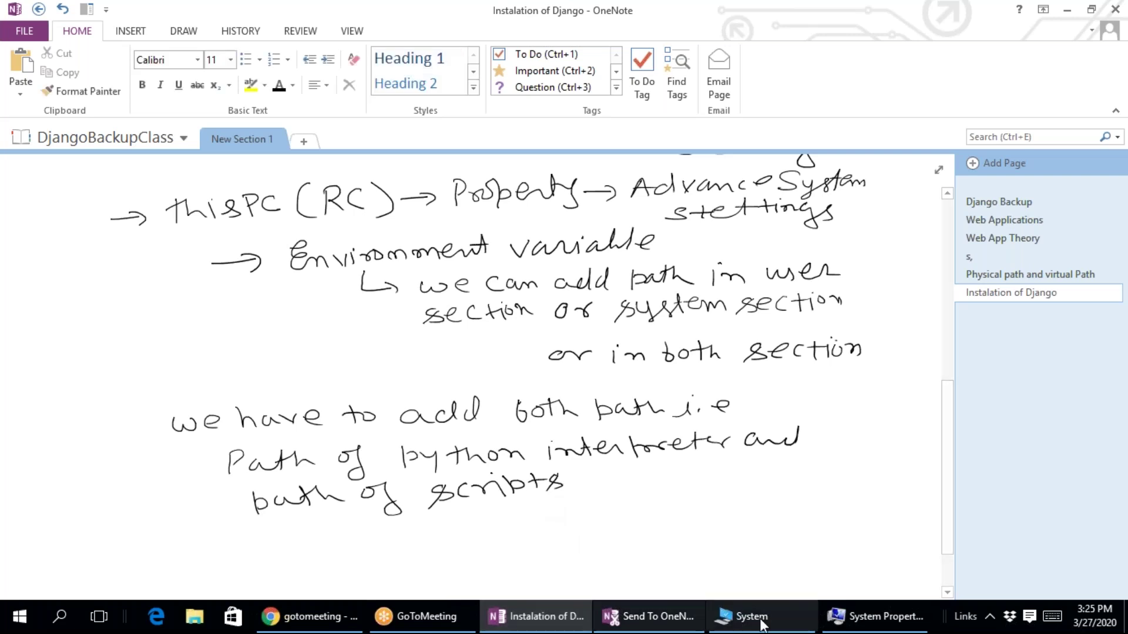
# Return to the Edit User Variable dialog and set path to the user profile's AppData\Local\Programs\Python\Python38-32\Scripts folder, followed by a semicolon
pyautogui.click(853, 622)
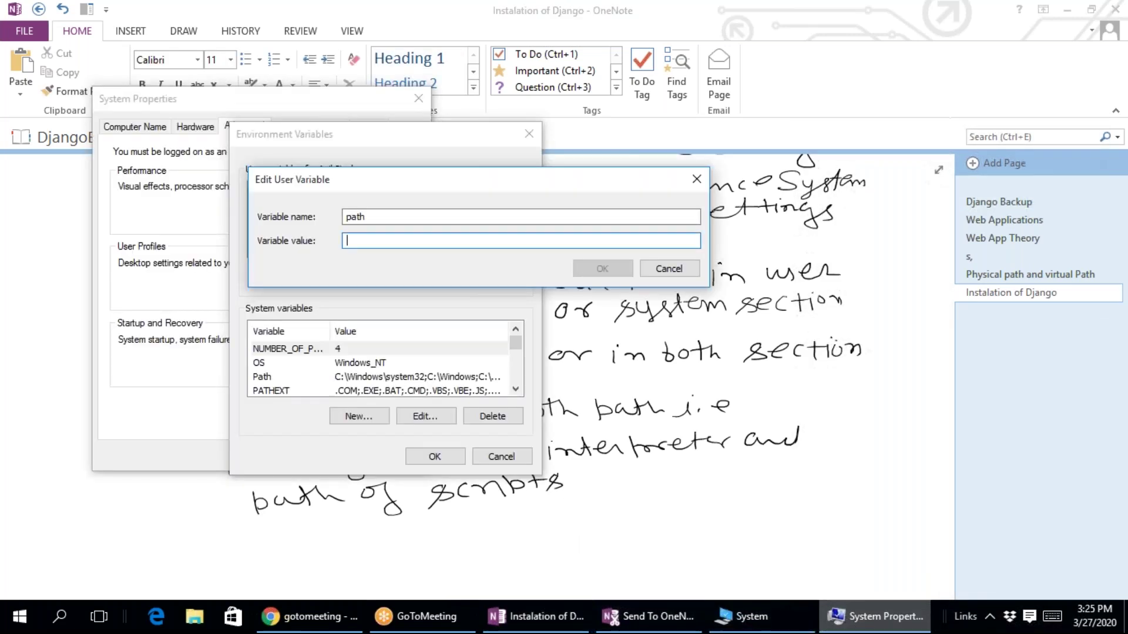
pyautogui.moveTo(347, 187); pyautogui.dragTo(331, 185)
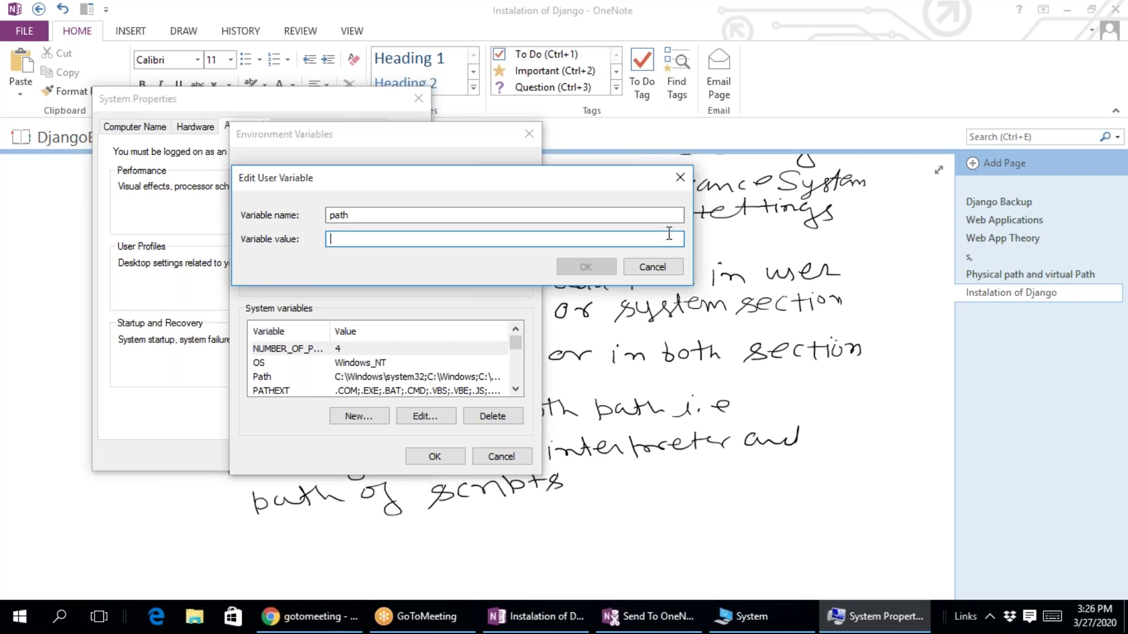
pyautogui.write('C:\\Users\\Anil Singh\\AppData\\Local\\Programs\\Python\\Python38-32\\Scripts')
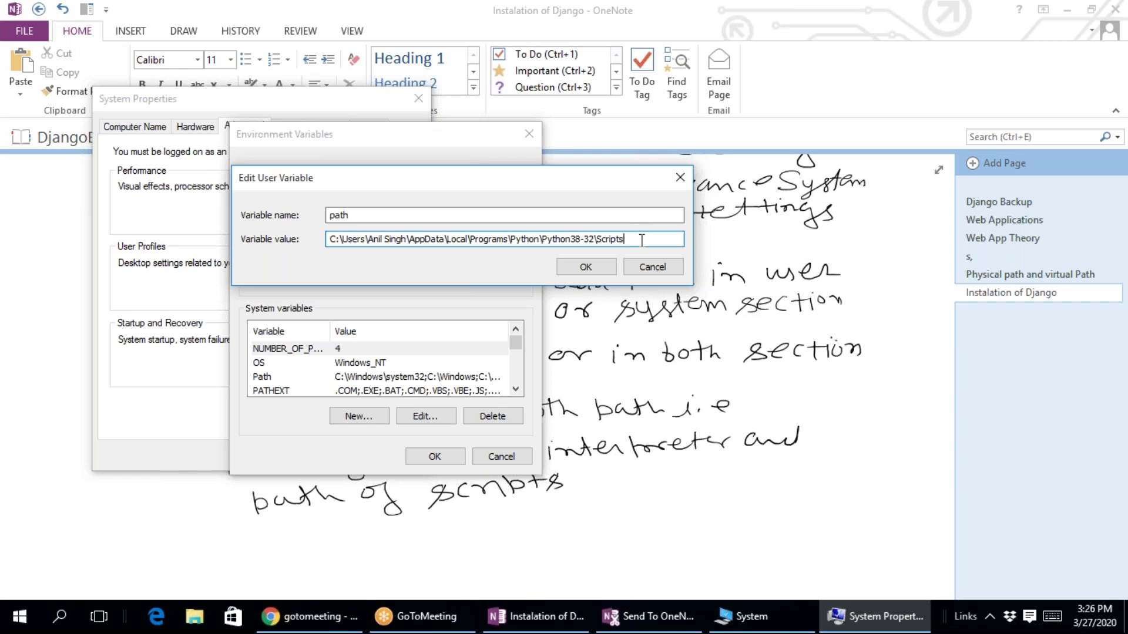
pyautogui.write(';')
# Append the user profile's AppData\Local\Programs\Python\Python38-32\ folder to the path value and save the environment variables
pyautogui.write('C:\\Users\\Anil Singh\\AppData\\Local\\Programs\\Python\\Python38-32\\Scripts')
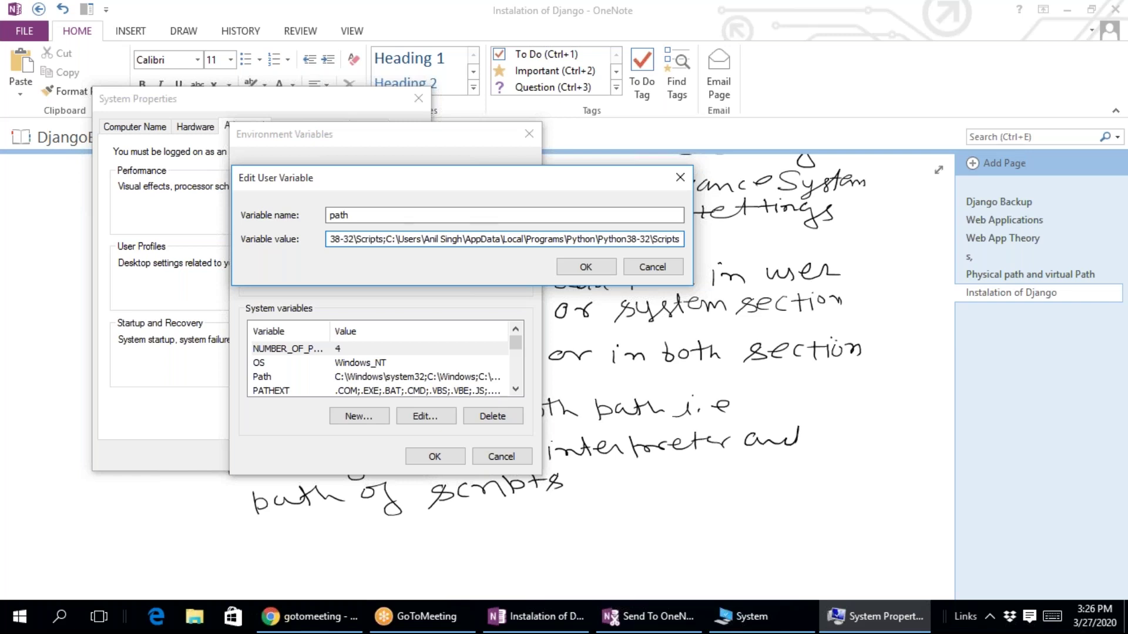
pyautogui.press('BackSpace')
pyautogui.press('BackSpace')
pyautogui.press('BackSpace')
pyautogui.press('BackSpace')
pyautogui.press('BackSpace')
pyautogui.press('BackSpace')
pyautogui.press('BackSpace')
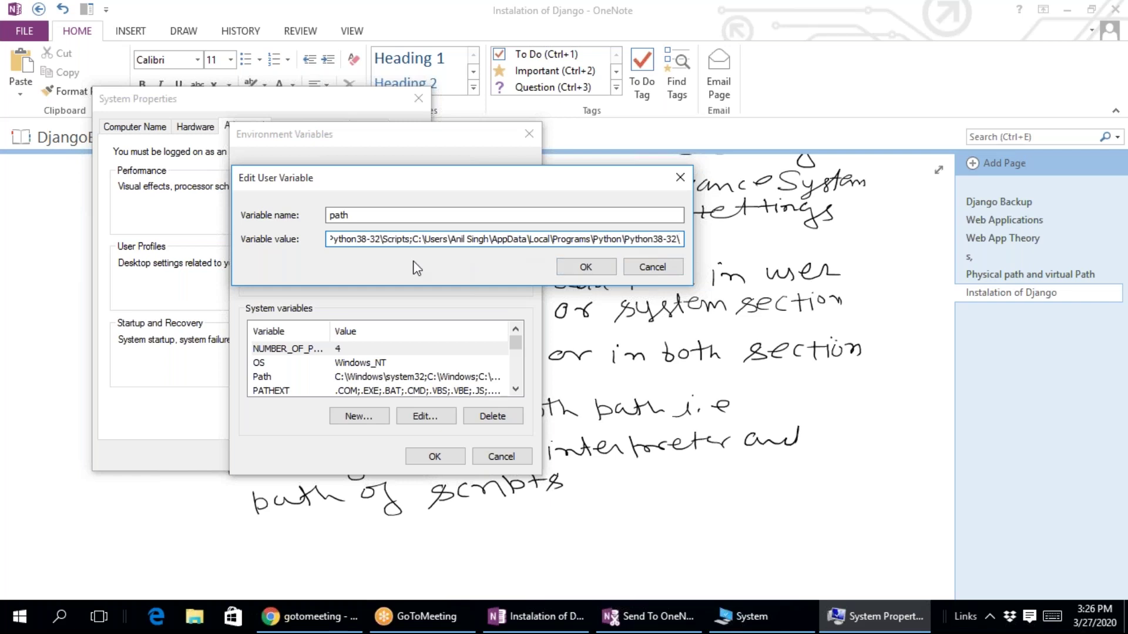
pyautogui.doubleClick(403, 240)
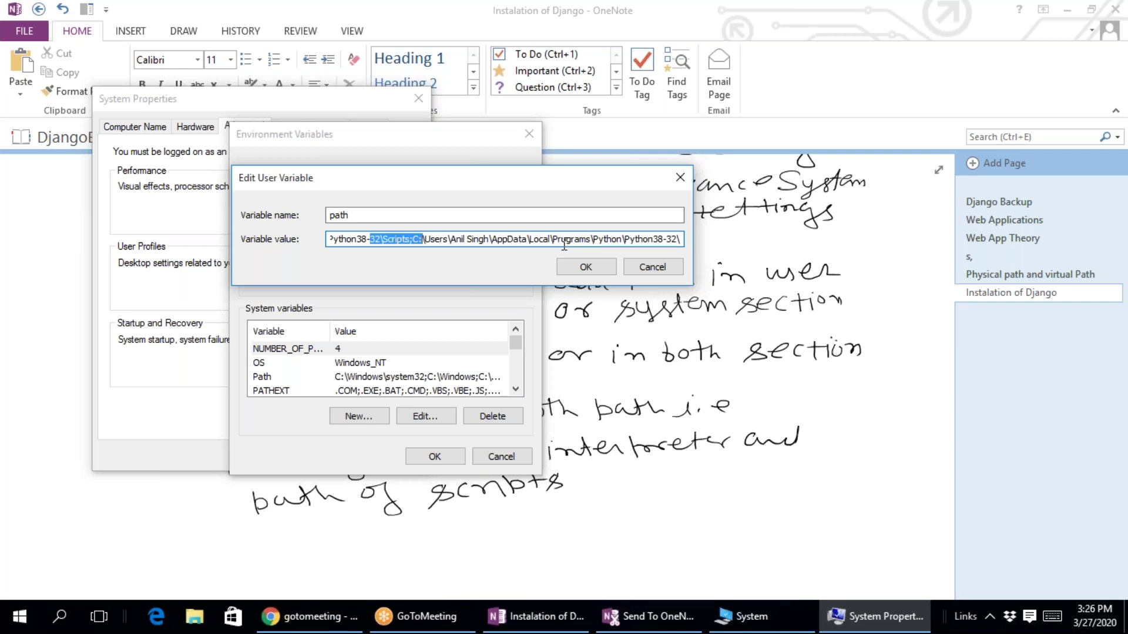
pyautogui.click(586, 268)
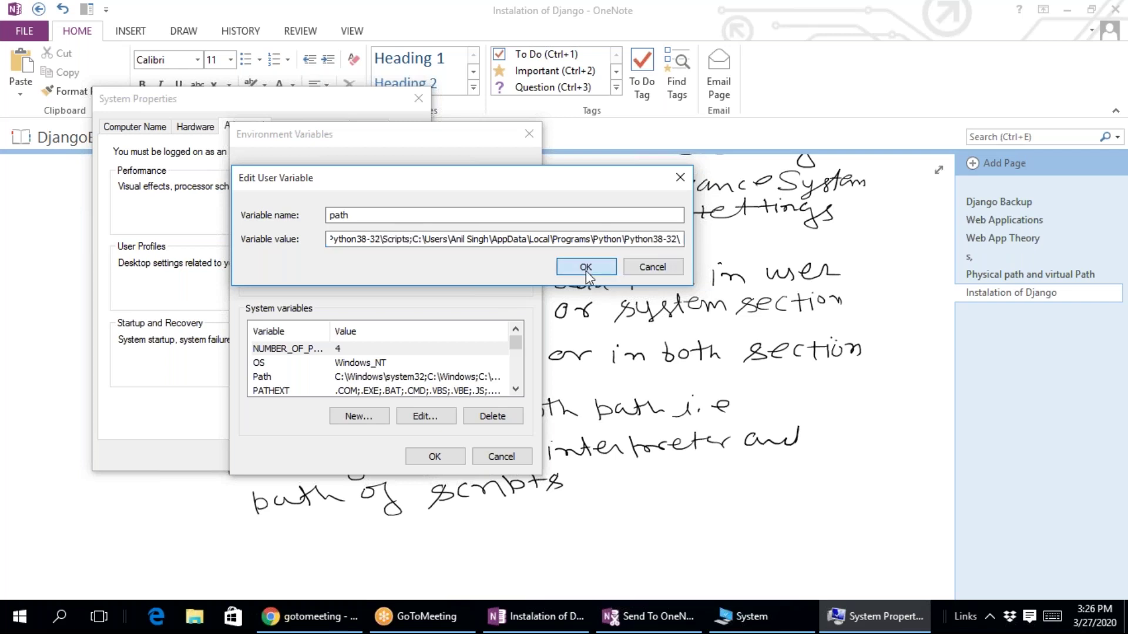
pyautogui.click(454, 457)
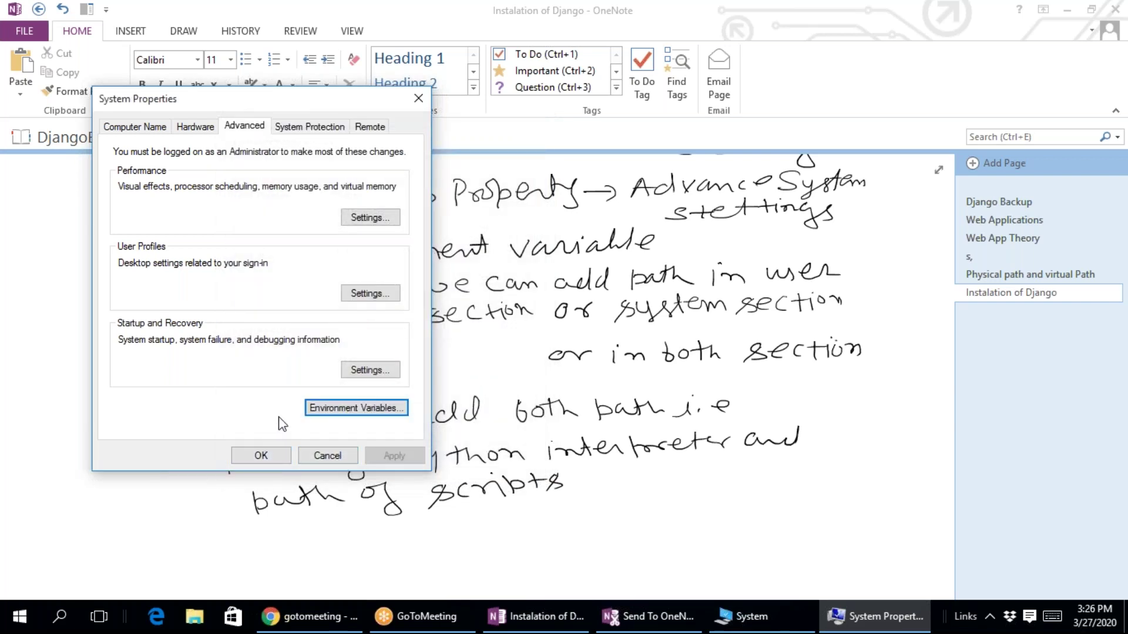
# Reopen the environment variables, review the user path and system Path entries, and close the system properties
pyautogui.click(368, 411)
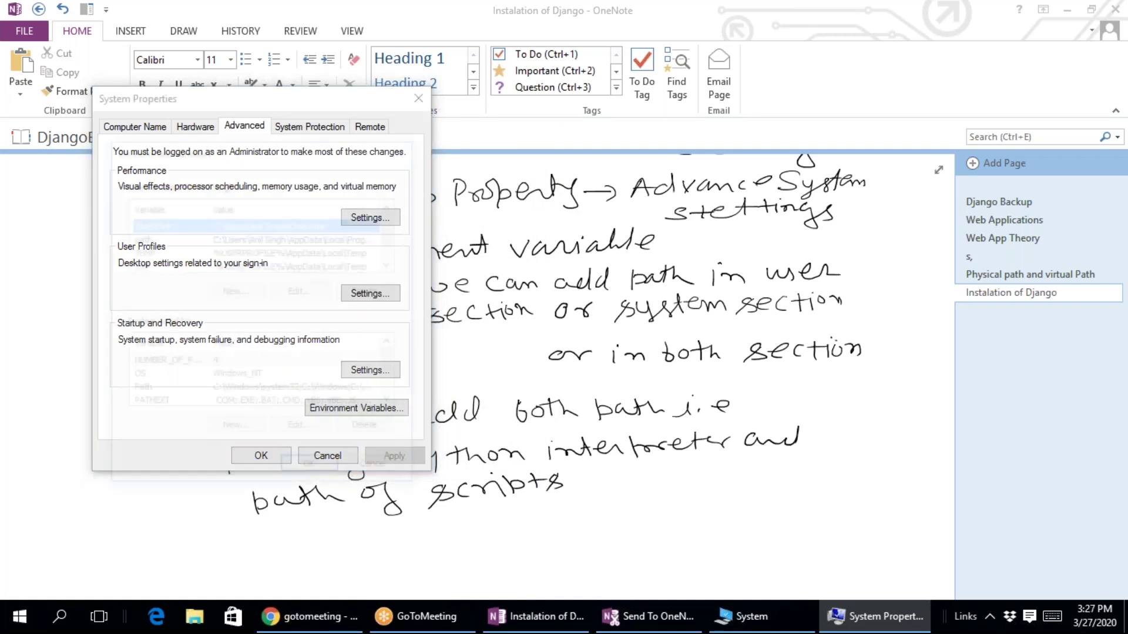
pyautogui.click(144, 237)
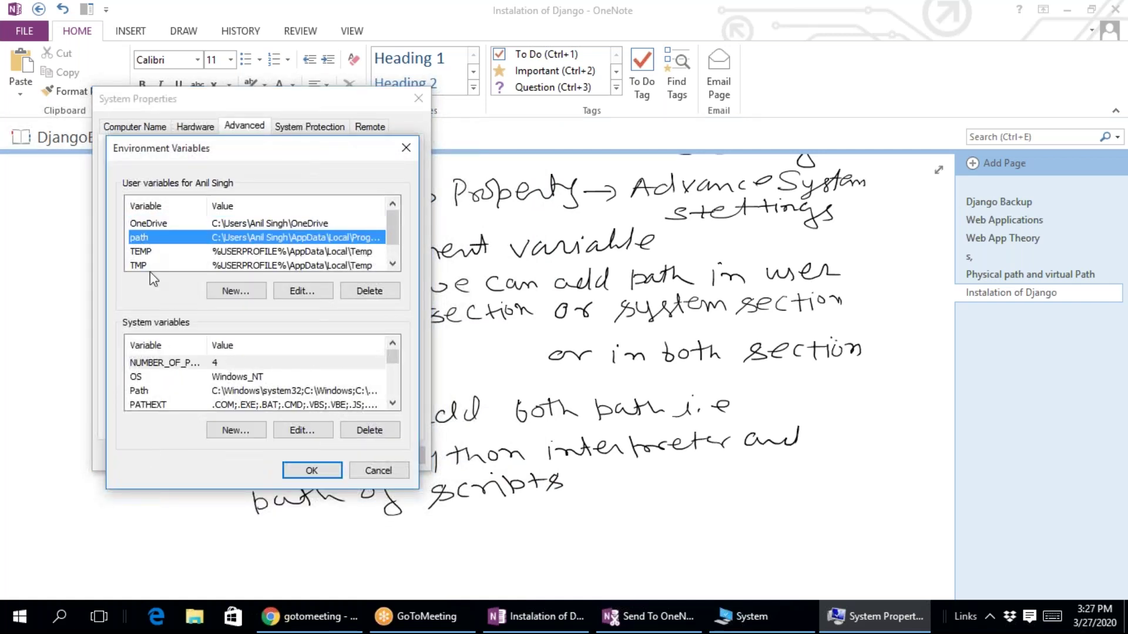
pyautogui.click(152, 389)
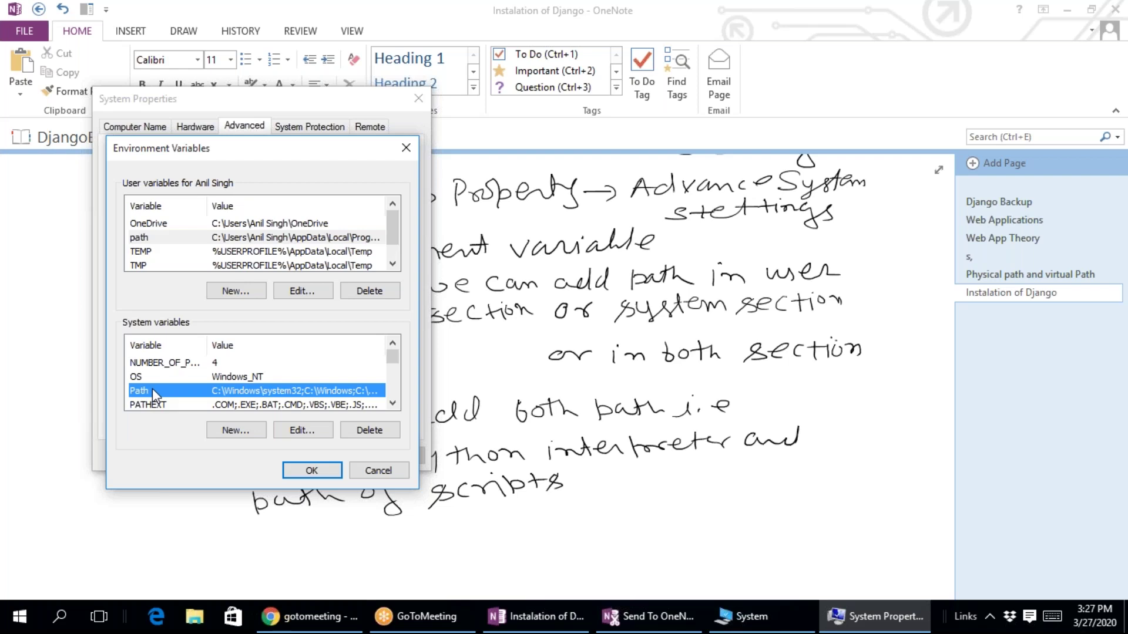
pyautogui.click(317, 472)
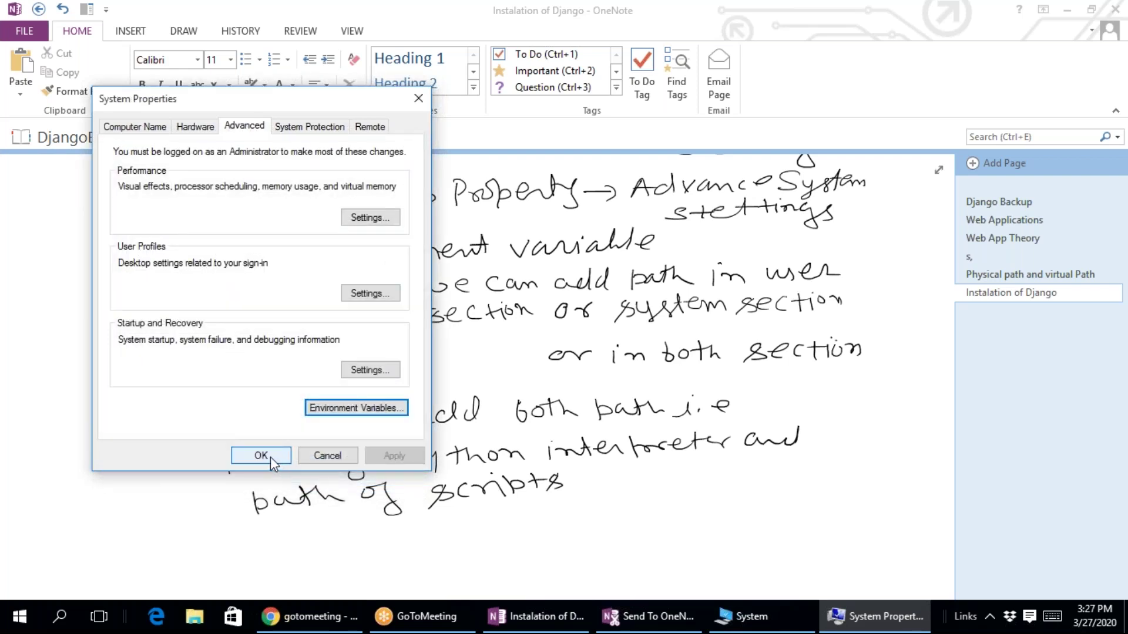
pyautogui.click(270, 457)
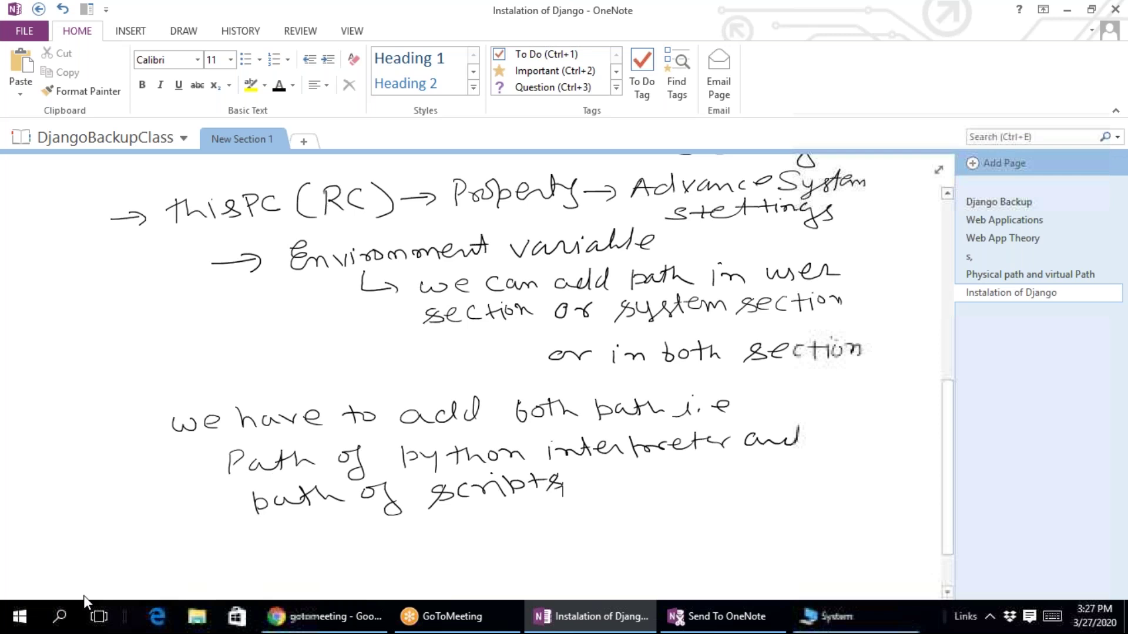
# Search Windows for cmd and run the Command Prompt as administrator
pyautogui.click(61, 617)
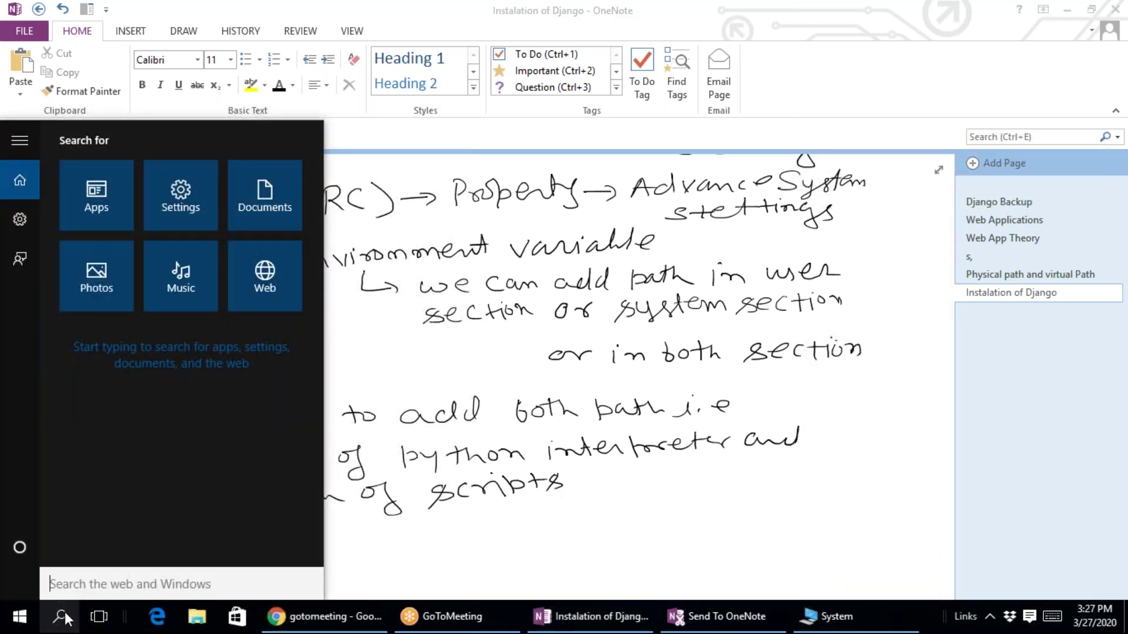
pyautogui.write('cmd')
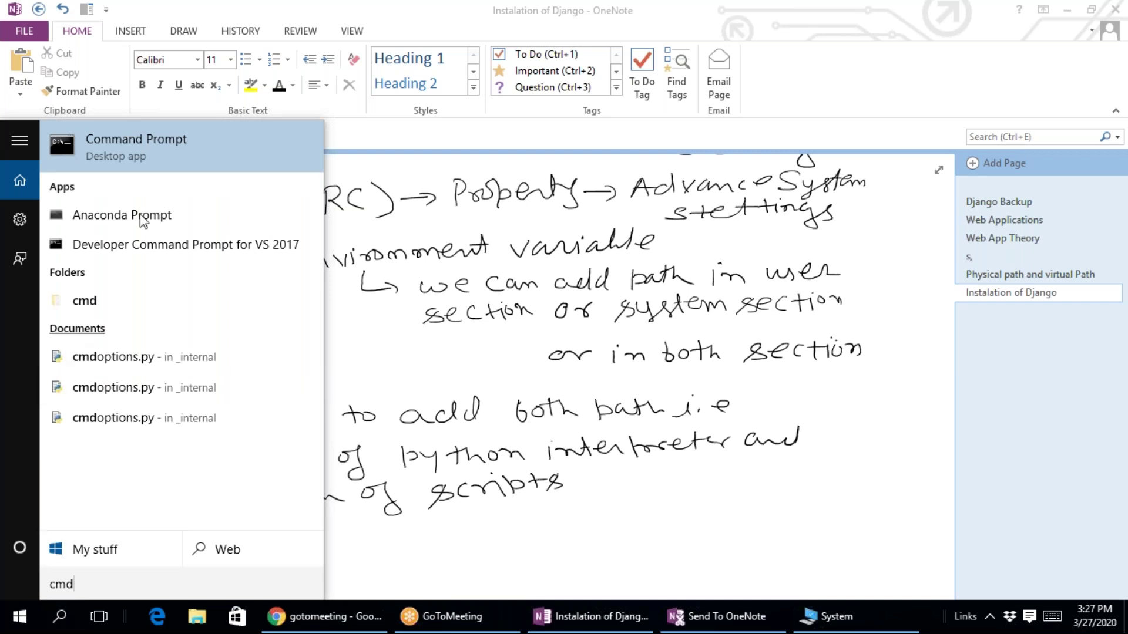
pyautogui.rightClick(147, 159)
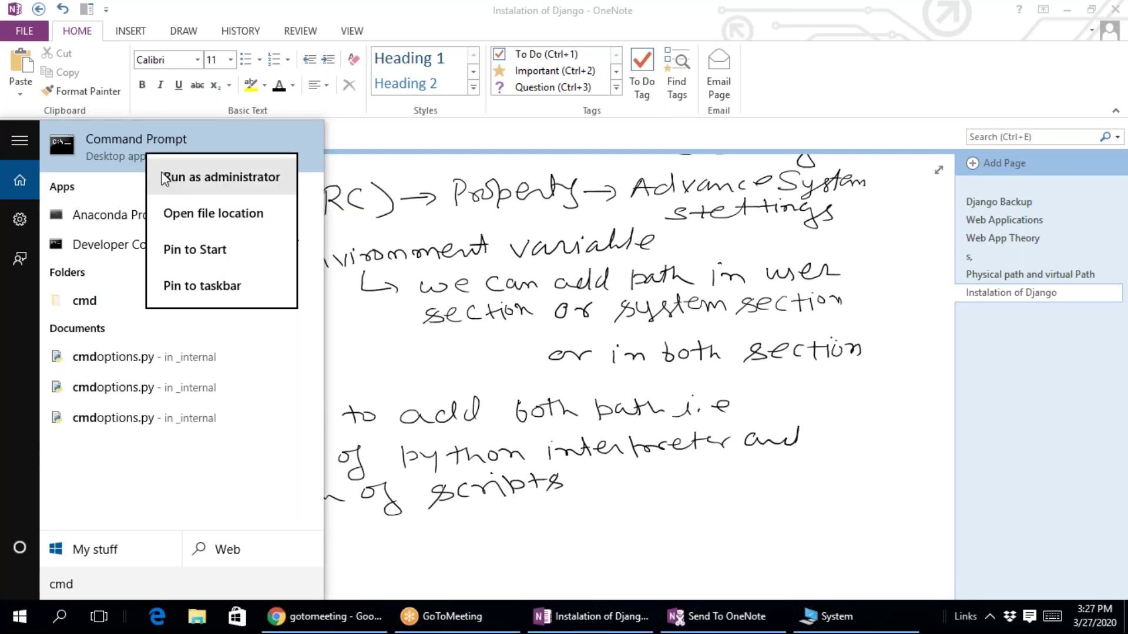
pyautogui.click(193, 177)
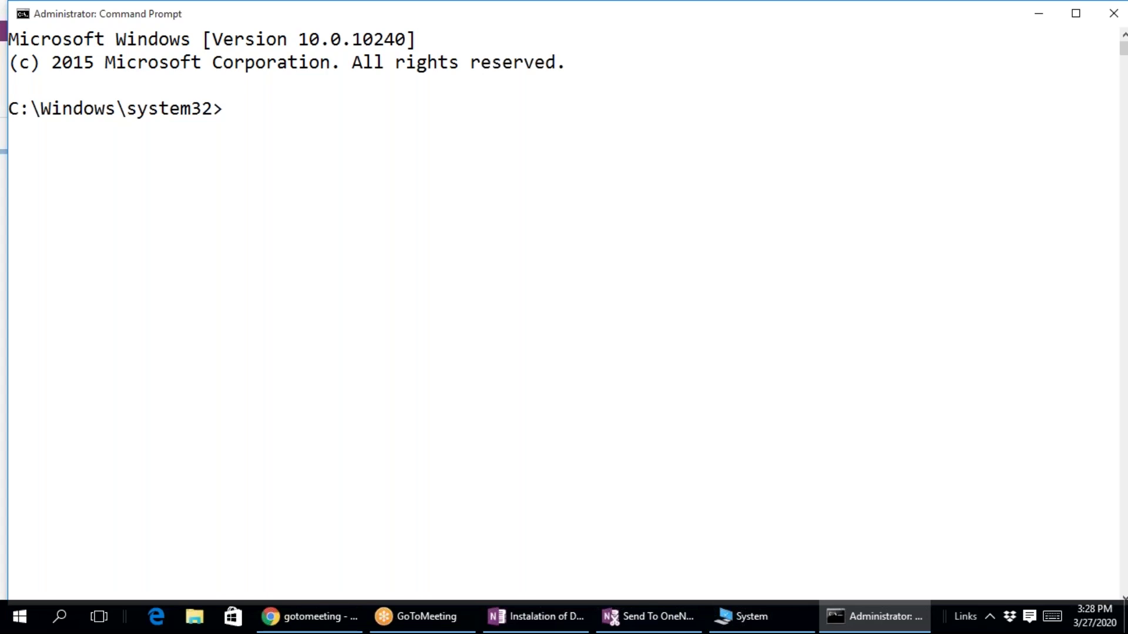
# Check the installed Python version with python --version, correcting the misspelled --vesrion option
pyautogui.write('python --vesrion')
pyautogui.press('Return')
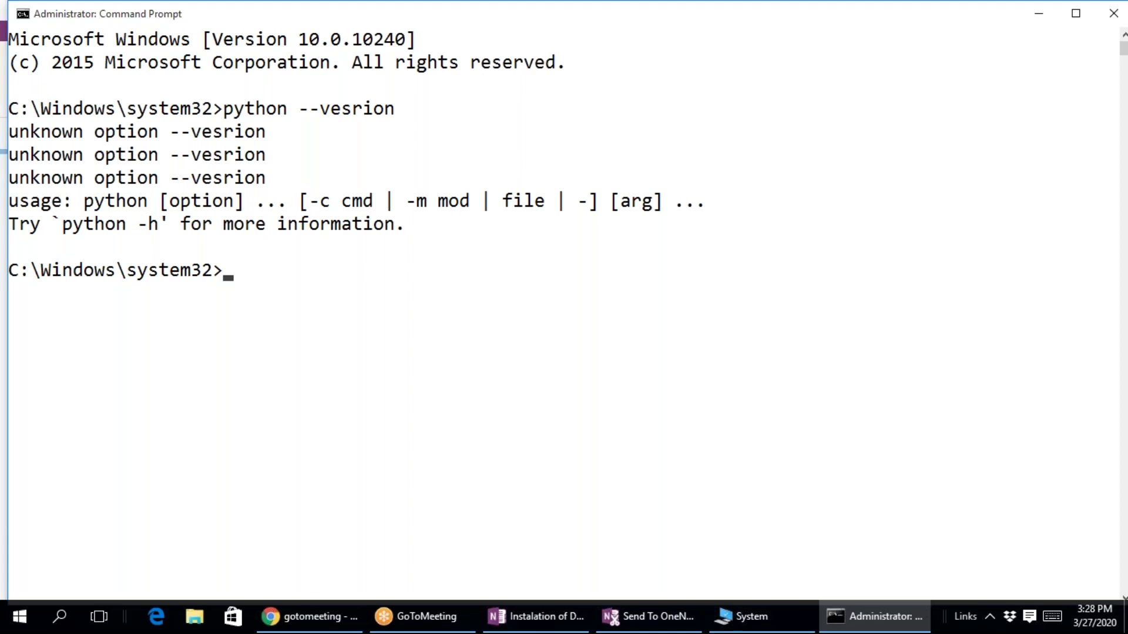
pyautogui.press('Up')
pyautogui.press('BackSpace')
pyautogui.press('BackSpace')
pyautogui.press('BackSpace')
pyautogui.press('BackSpace')
pyautogui.press('BackSpace')
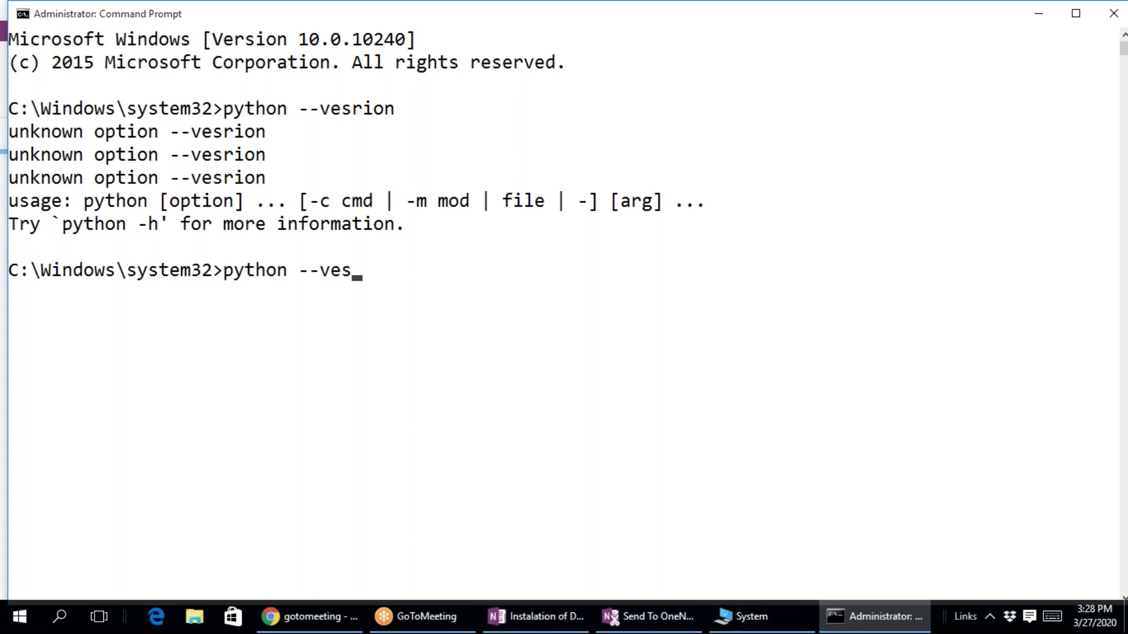
pyautogui.write('rsion')
pyautogui.press('Return')
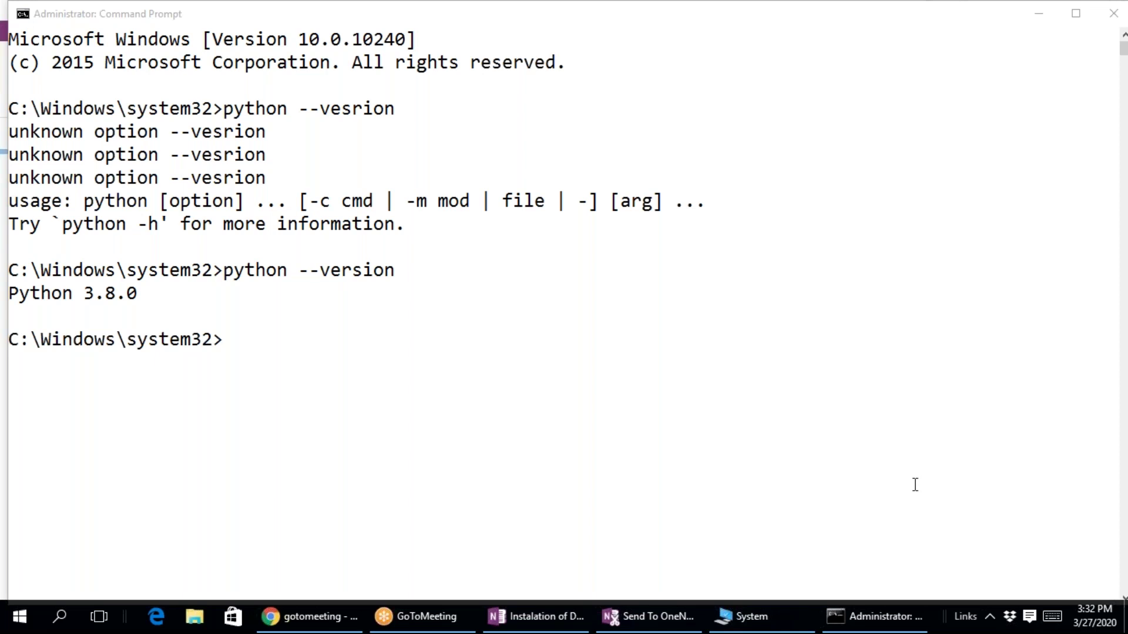
# Examine the value of the system variable Path in the advanced system settings and close all system windows without editing
pyautogui.click(758, 616)
pyautogui.click(218, 219)
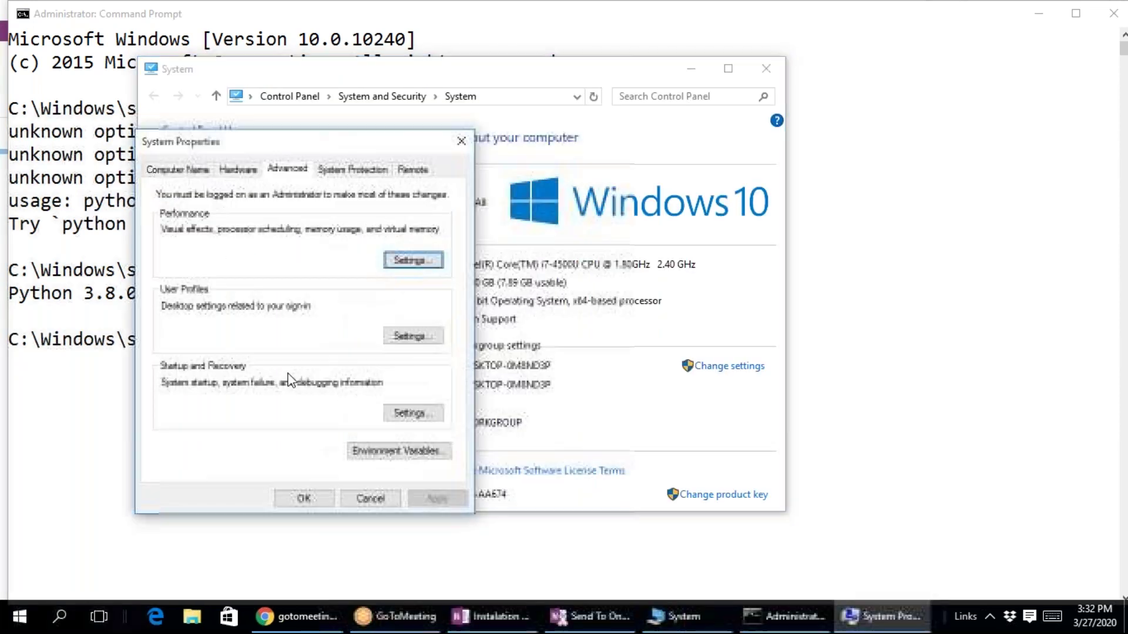
pyautogui.click(416, 453)
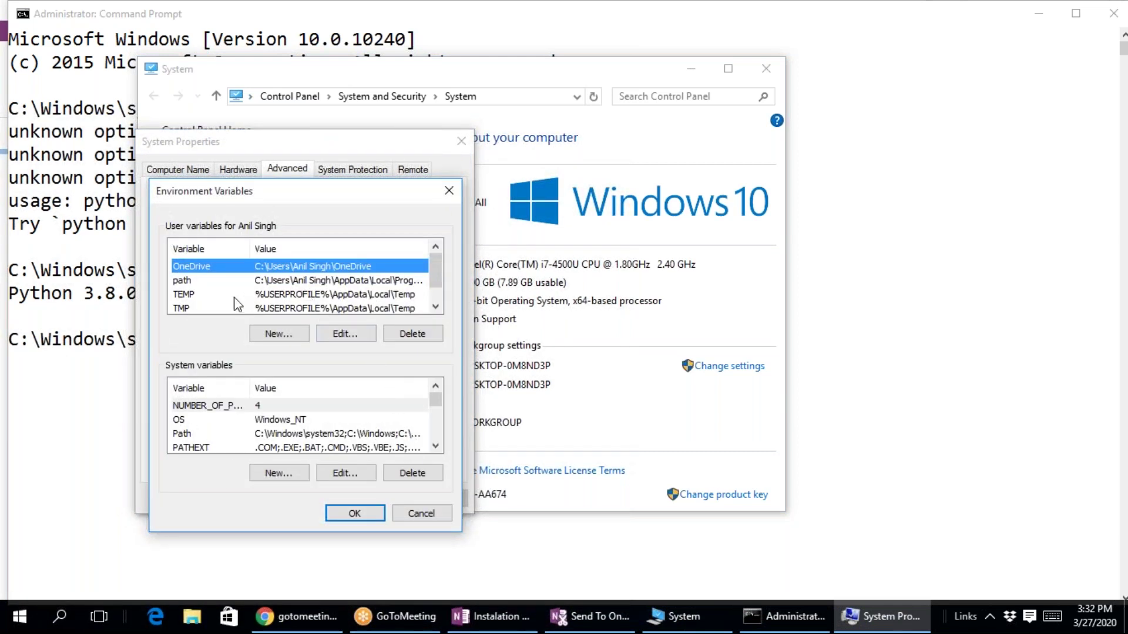
pyautogui.click(203, 434)
pyautogui.click(338, 473)
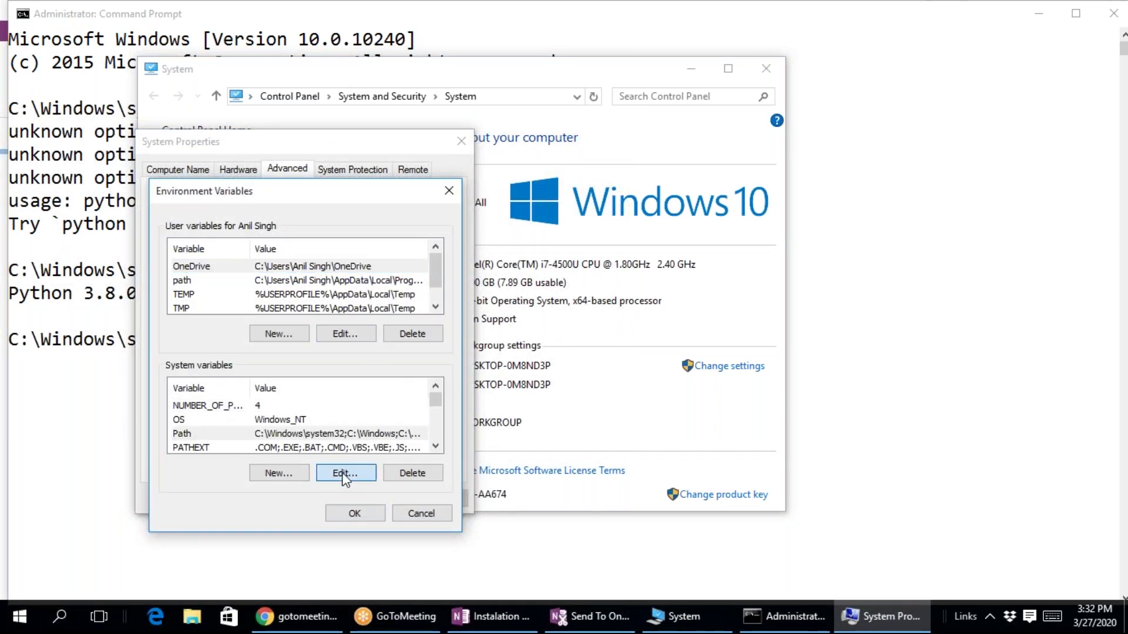
pyautogui.click(527, 299)
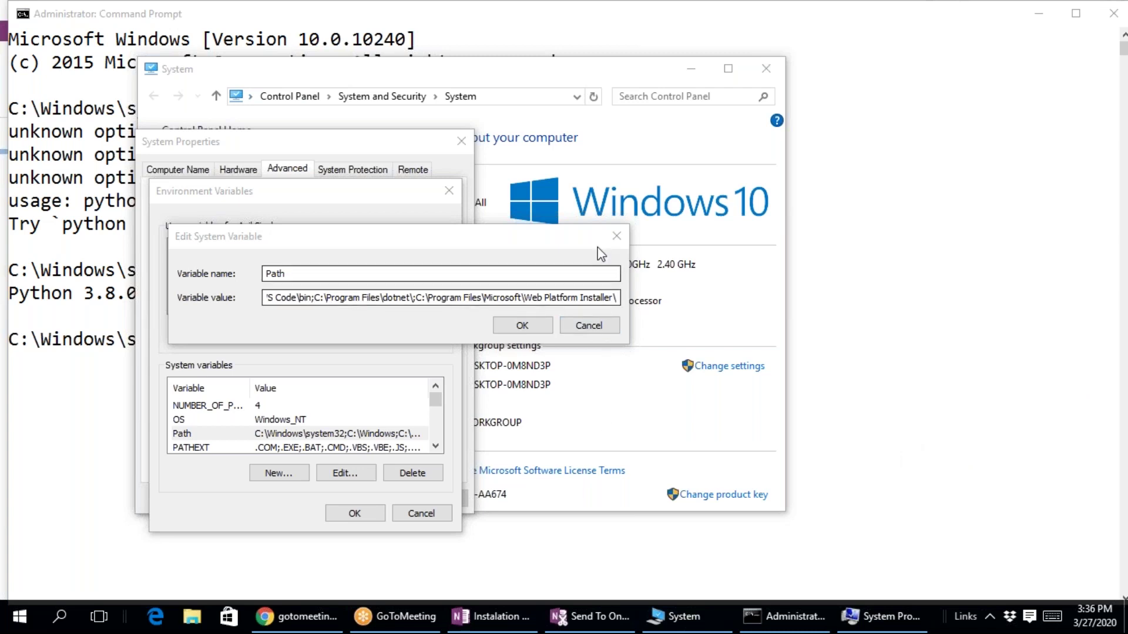
pyautogui.click(616, 236)
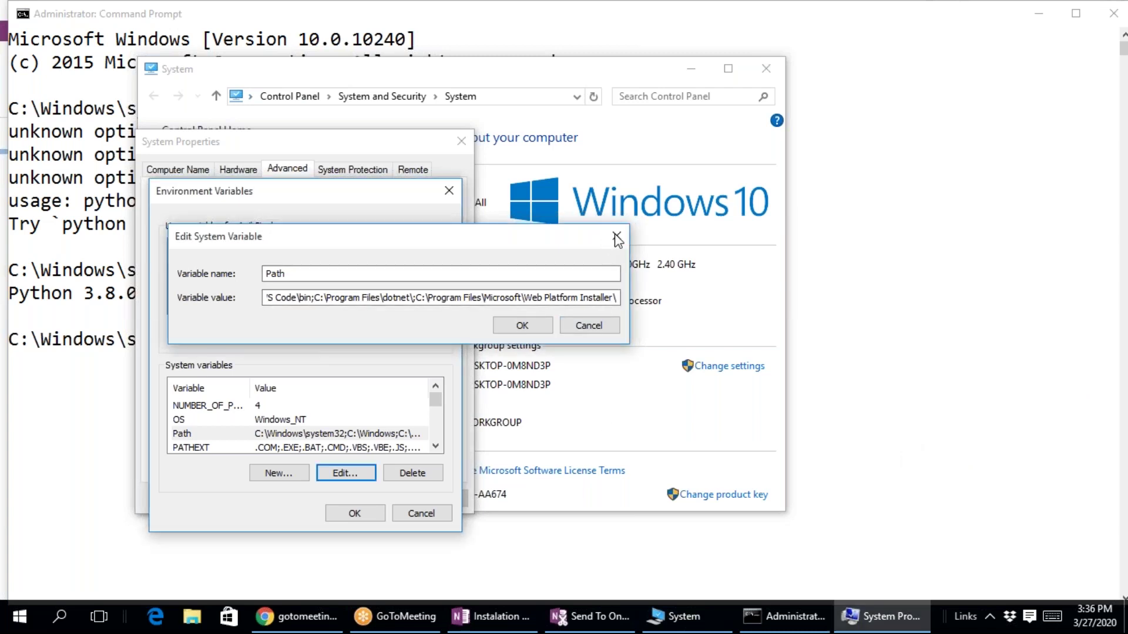
pyautogui.click(441, 194)
pyautogui.click(461, 141)
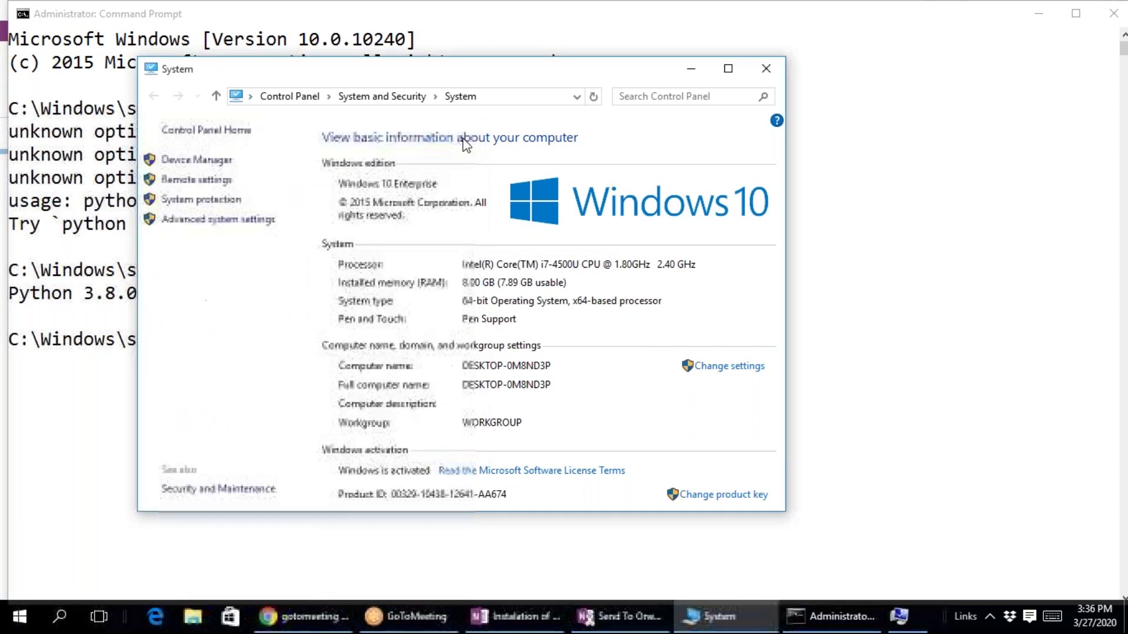
pyautogui.click(765, 72)
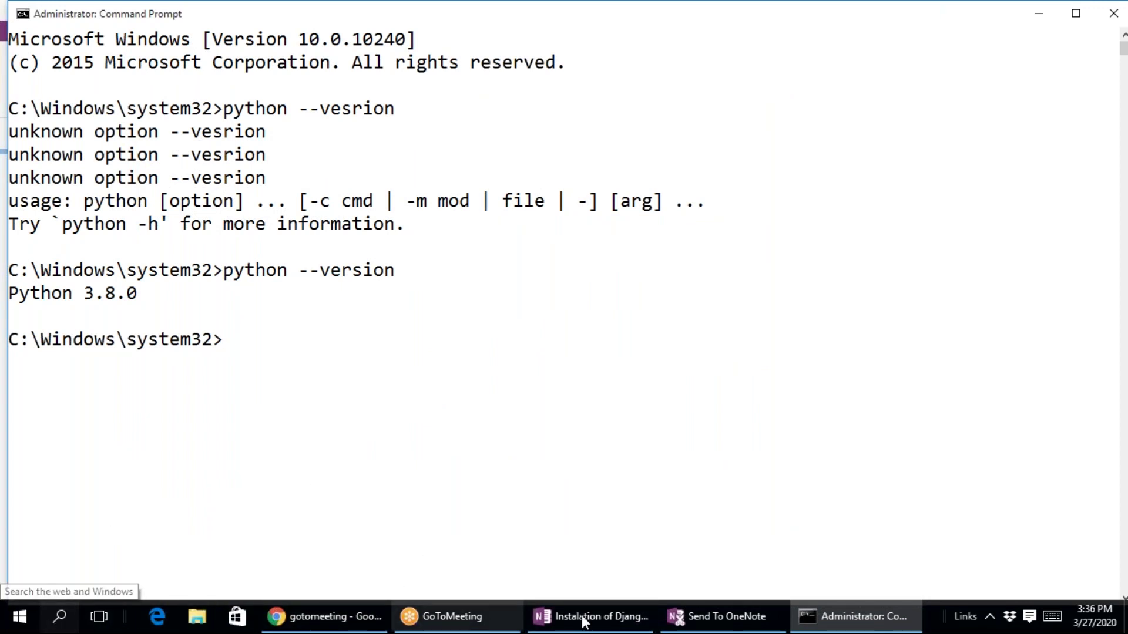
# Close the current Command Prompt window and launch a new one as administrator
pyautogui.click(822, 624)
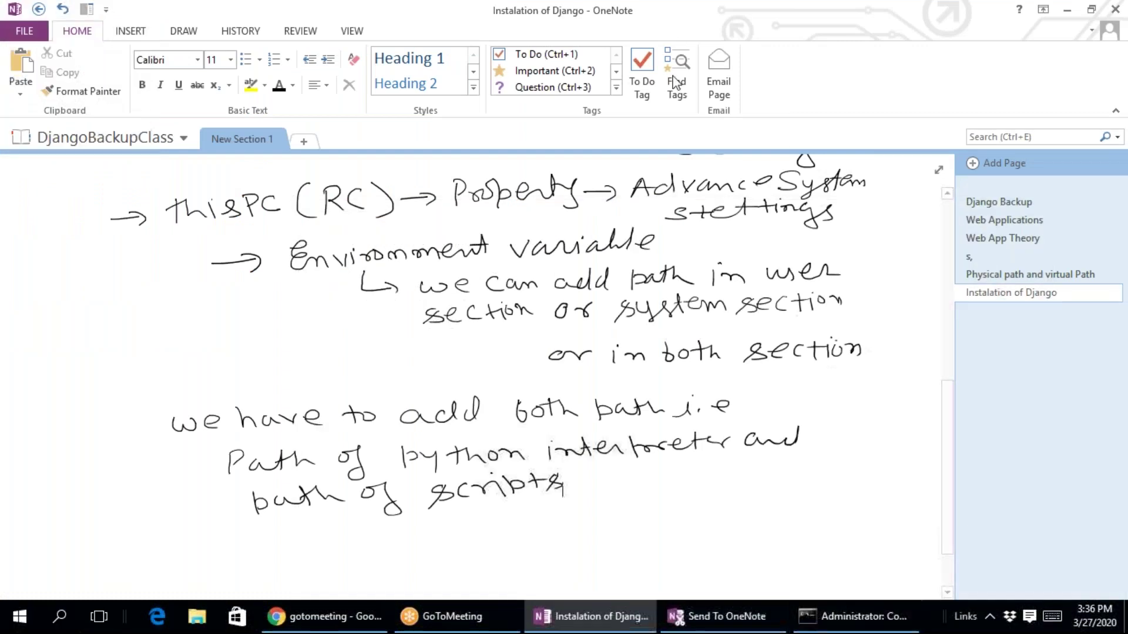
pyautogui.click(844, 614)
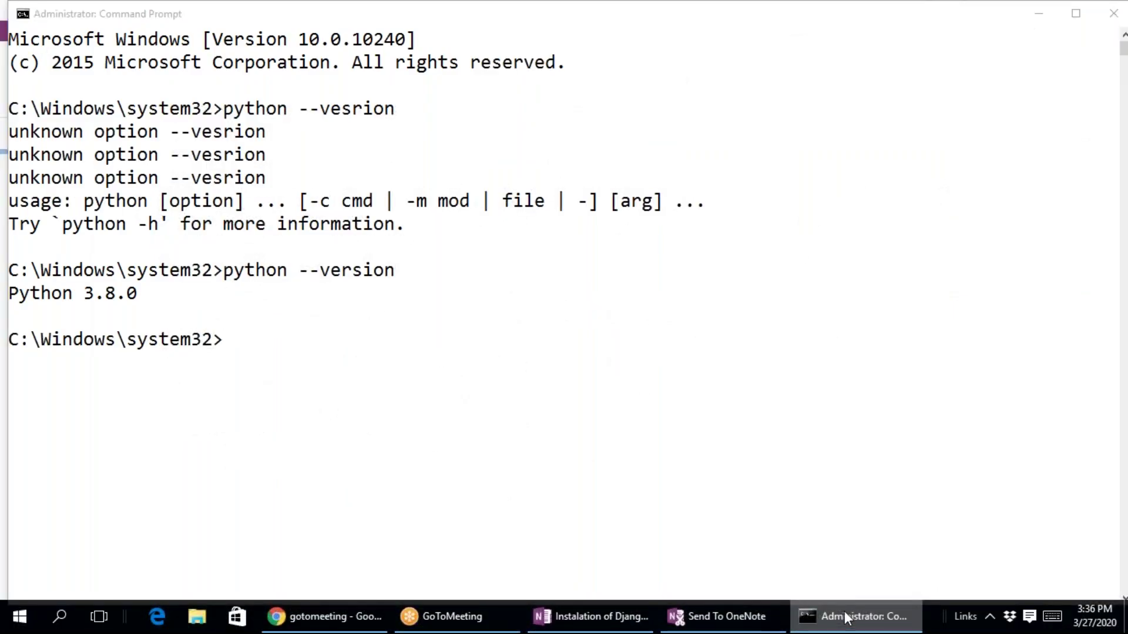
pyautogui.rightClick(844, 605)
pyautogui.click(832, 584)
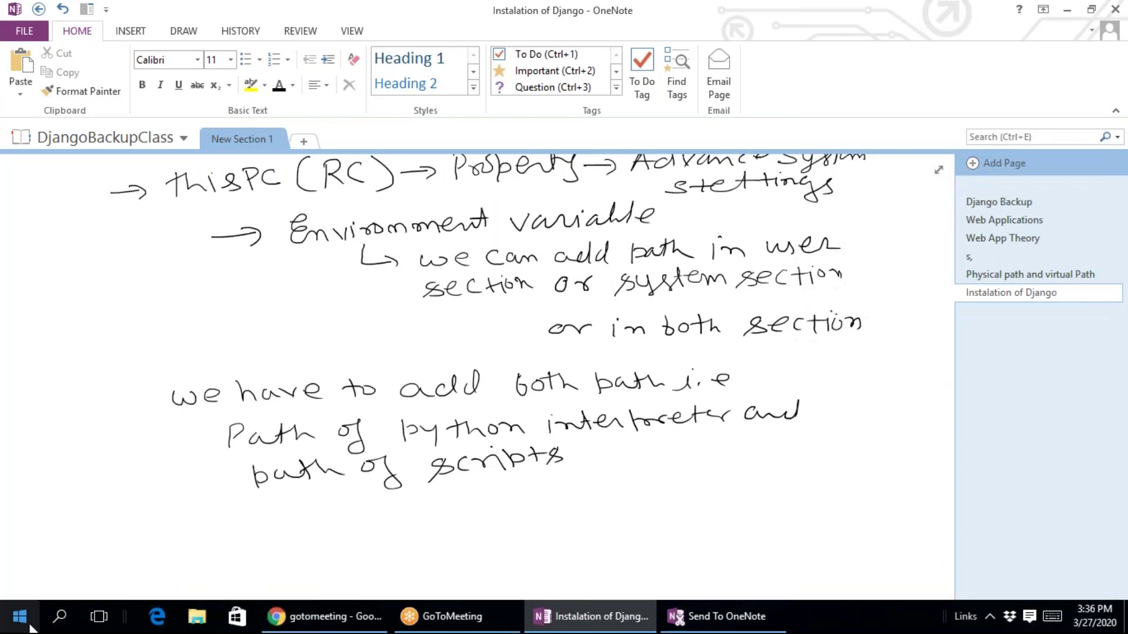
pyautogui.click(60, 623)
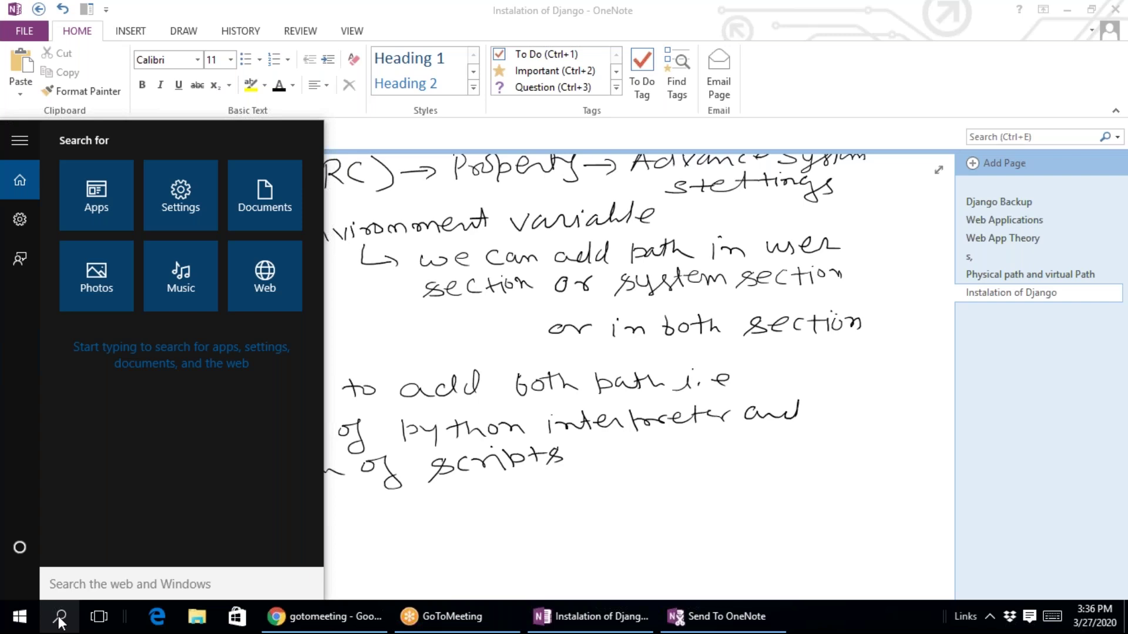
pyautogui.write('cmd')
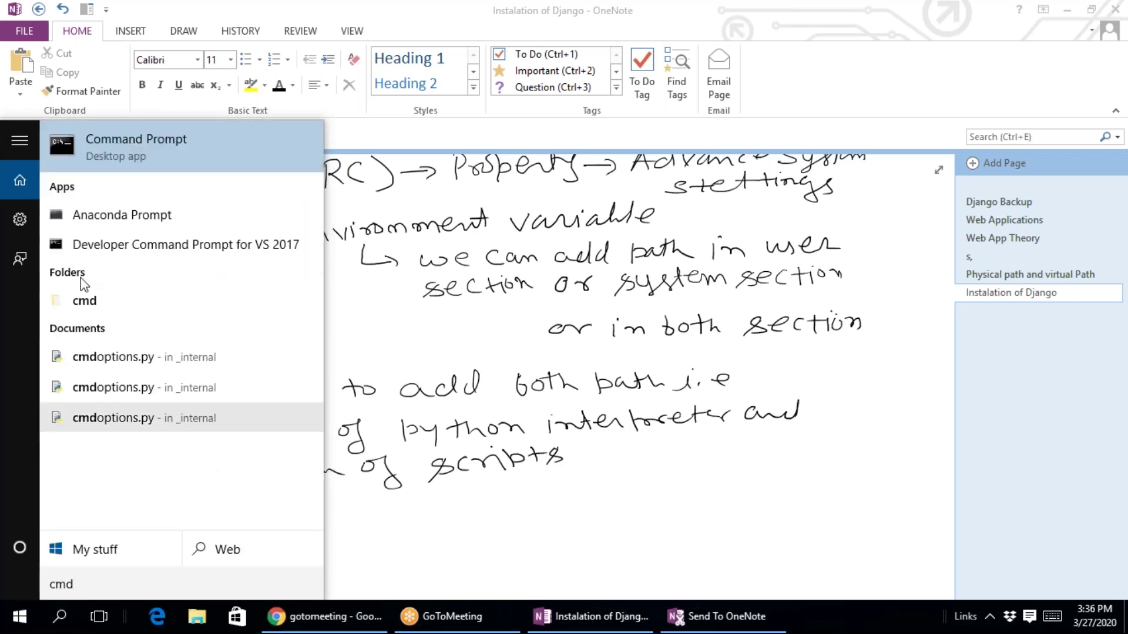
pyautogui.rightClick(97, 147)
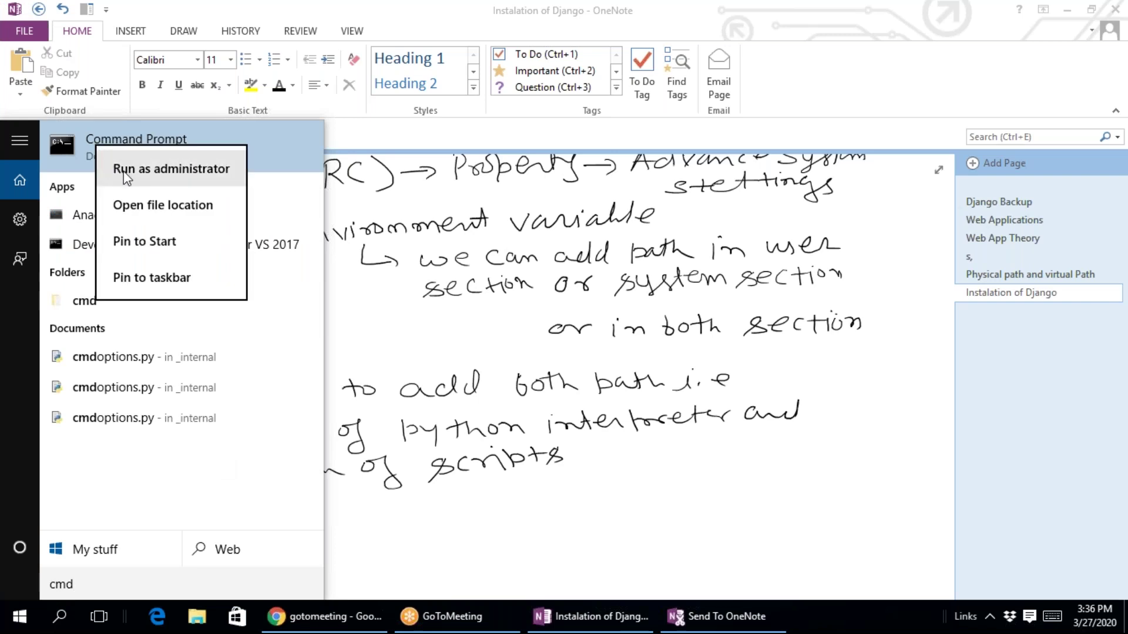
pyautogui.click(124, 172)
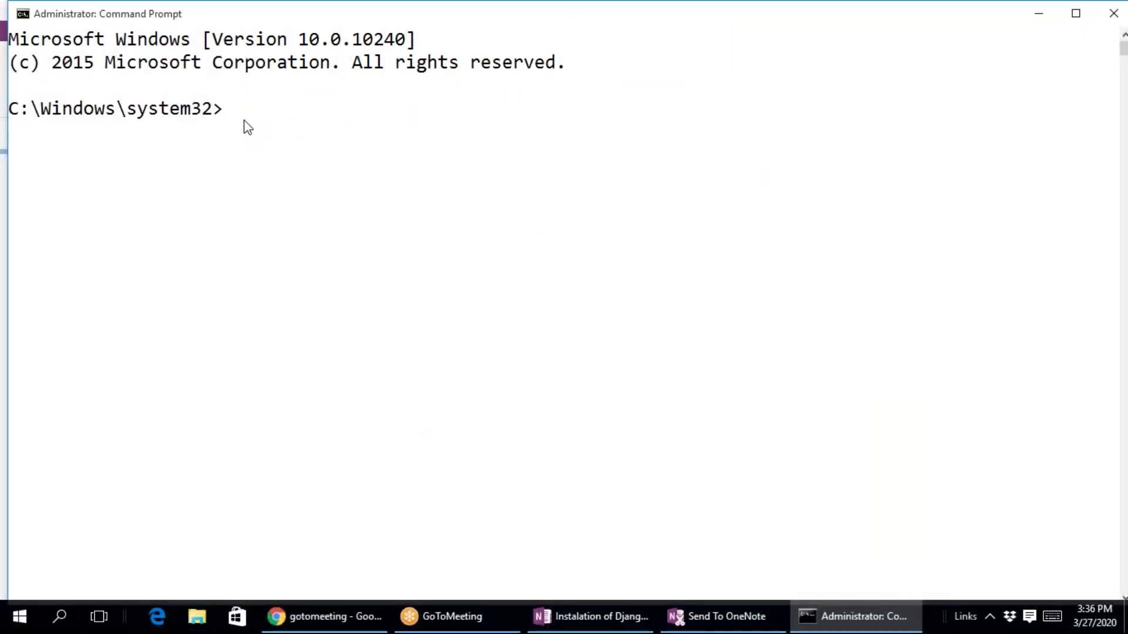
# Check the installed Python version with python --version, correcting the misspelled pyhon command
pyautogui.write('pyhon --ve')
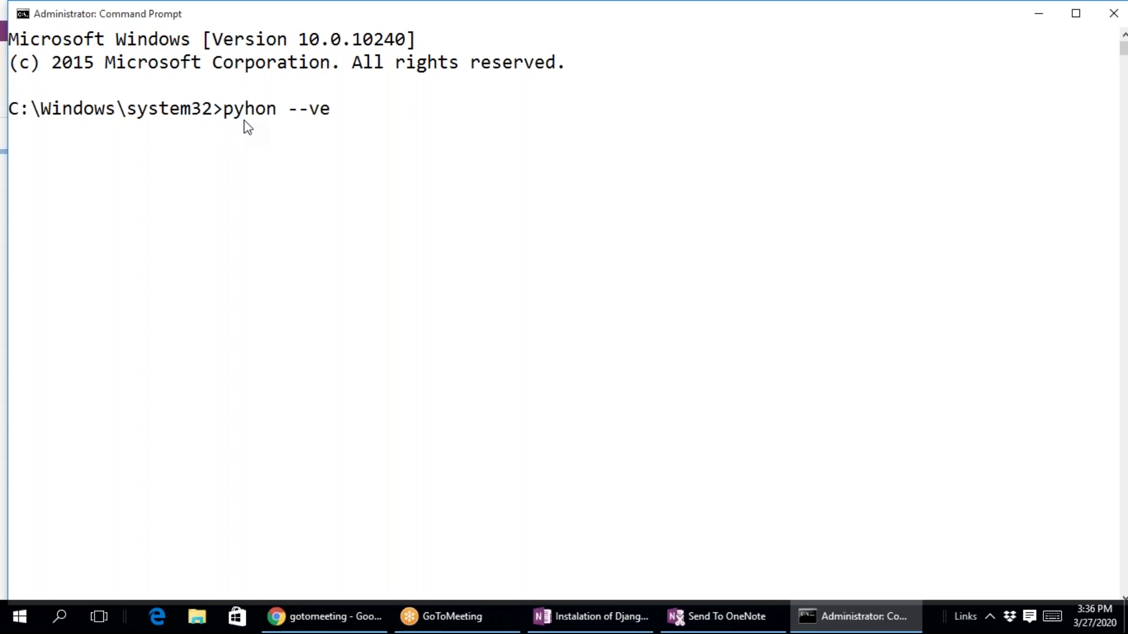
pyautogui.write('rsion')
pyautogui.press('Return')
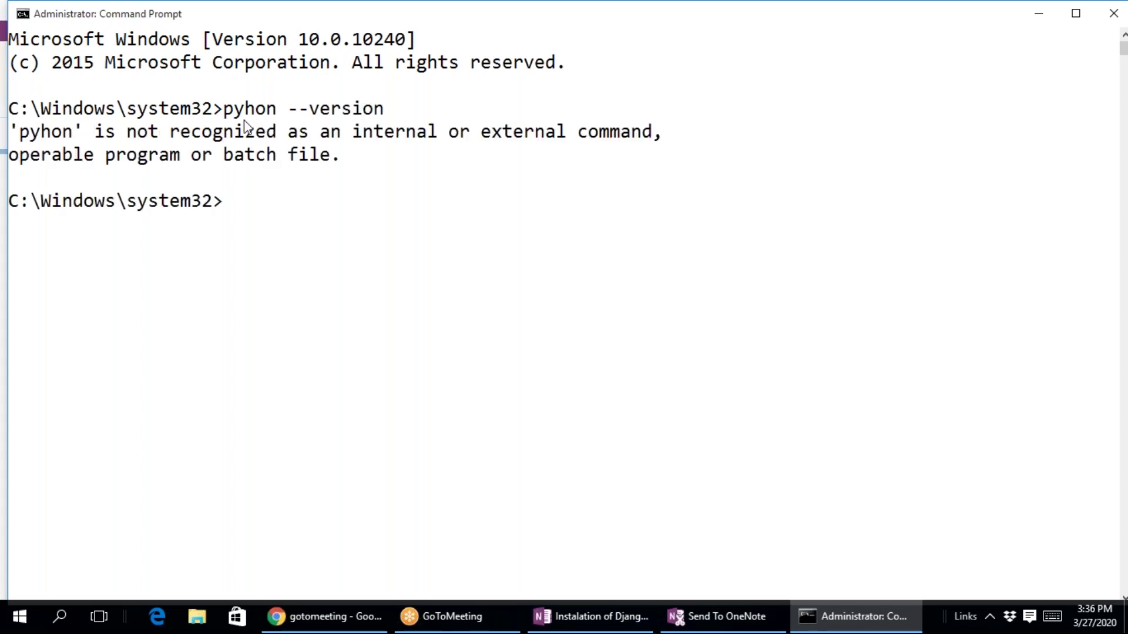
pyautogui.press('Up')
pyautogui.press('Left')
pyautogui.press('Left')
pyautogui.press('Left')
pyautogui.press('Left')
pyautogui.press('Left')
pyautogui.press('Left')
pyautogui.press('Left')
pyautogui.press('Left')
pyautogui.press('Left')
pyautogui.press('Left')
pyautogui.press('Left')
pyautogui.press('Left')
pyautogui.write('t')
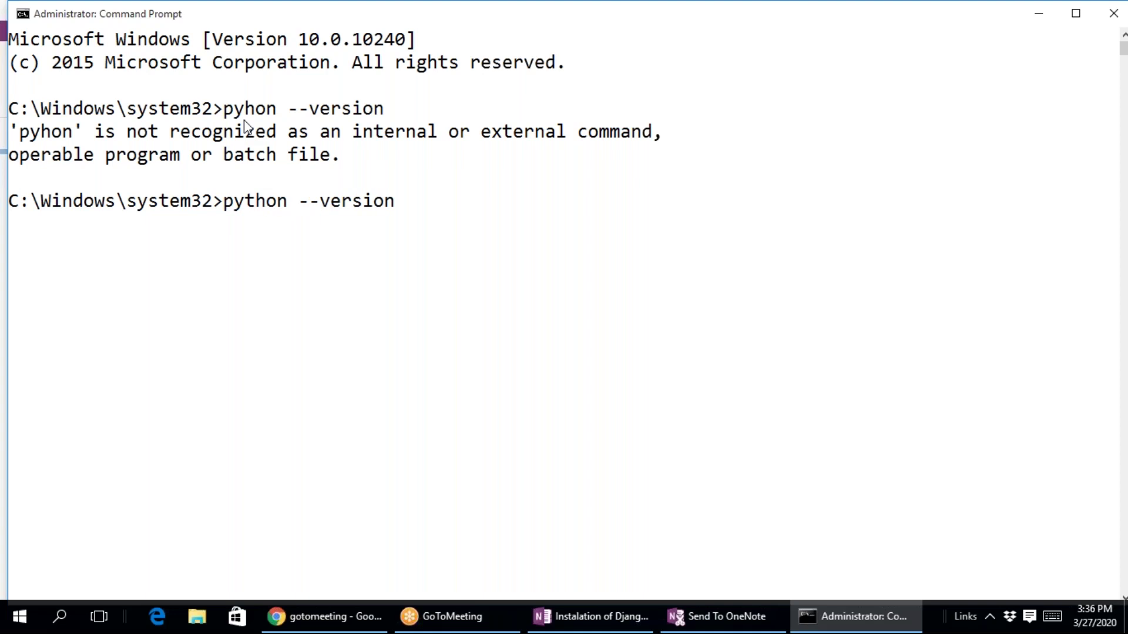
pyautogui.press('Return')
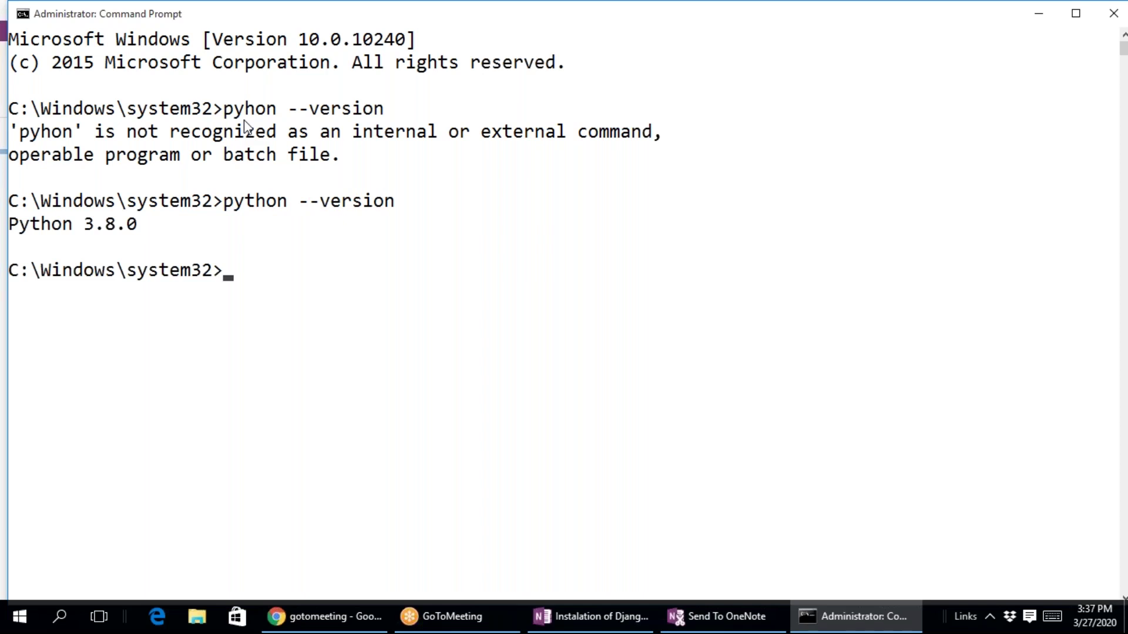
# Install Django from the command line with pip install django
pyautogui.write('pip install ')
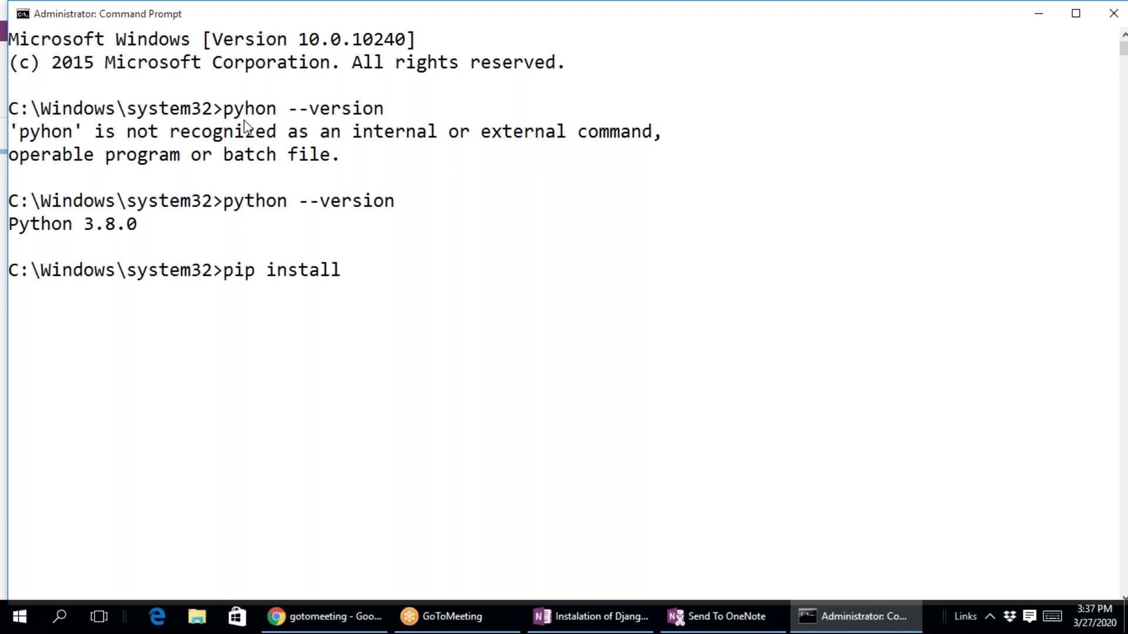
pyautogui.write('django')
pyautogui.press('Return')
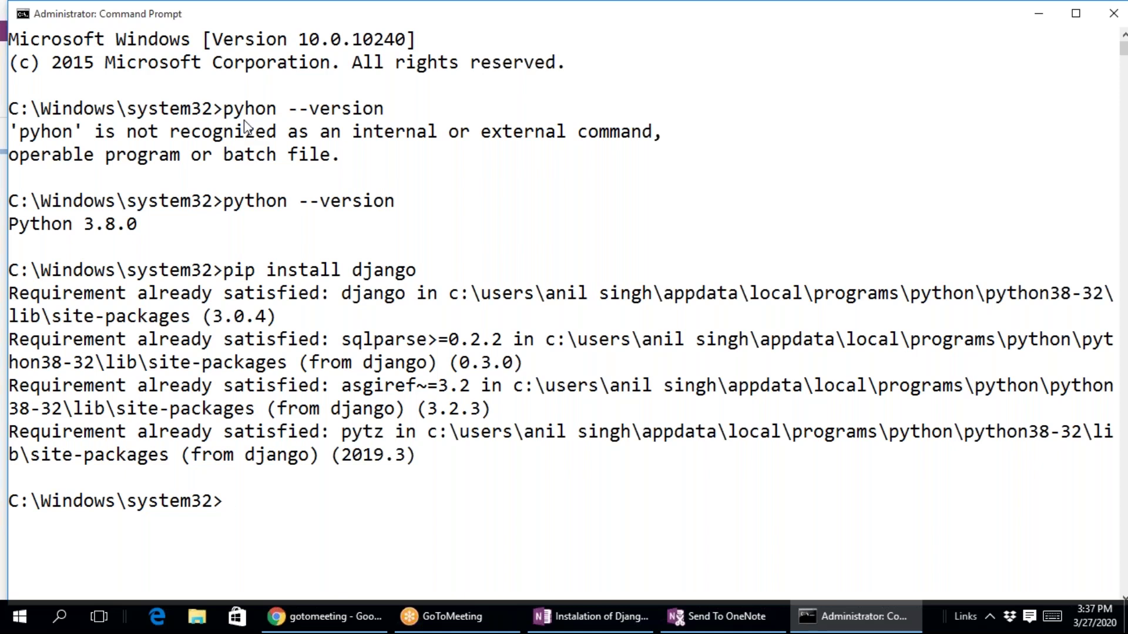
# Check the installed Django version with django-admin --version, correcting the misspelled djnago-admin command
pyautogui.write('djnago-admin')
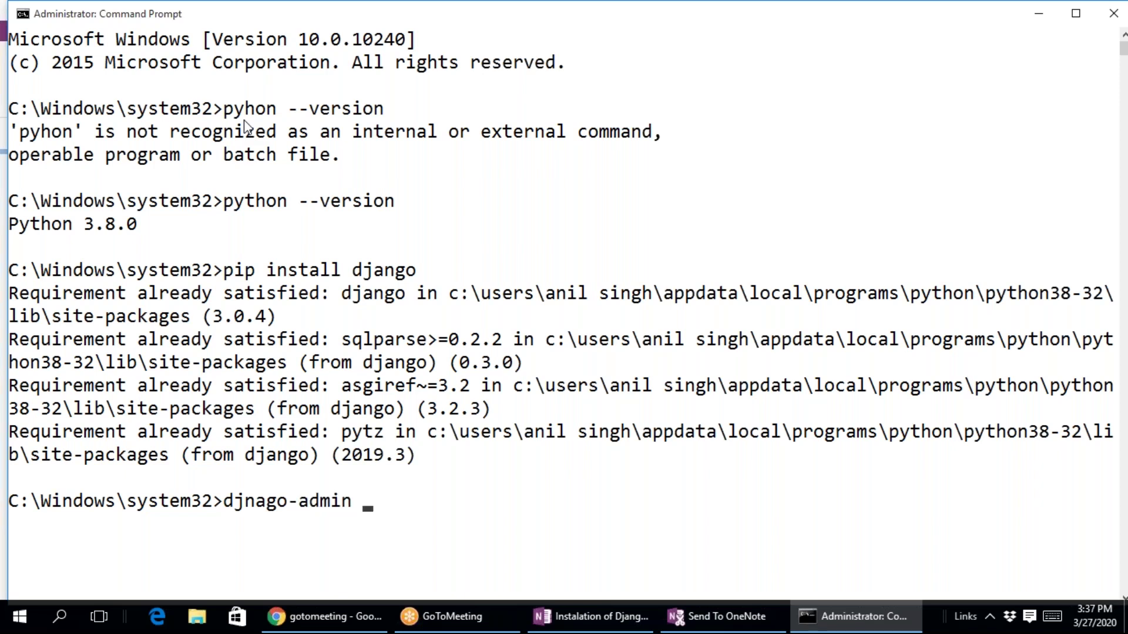
pyautogui.write(' --version')
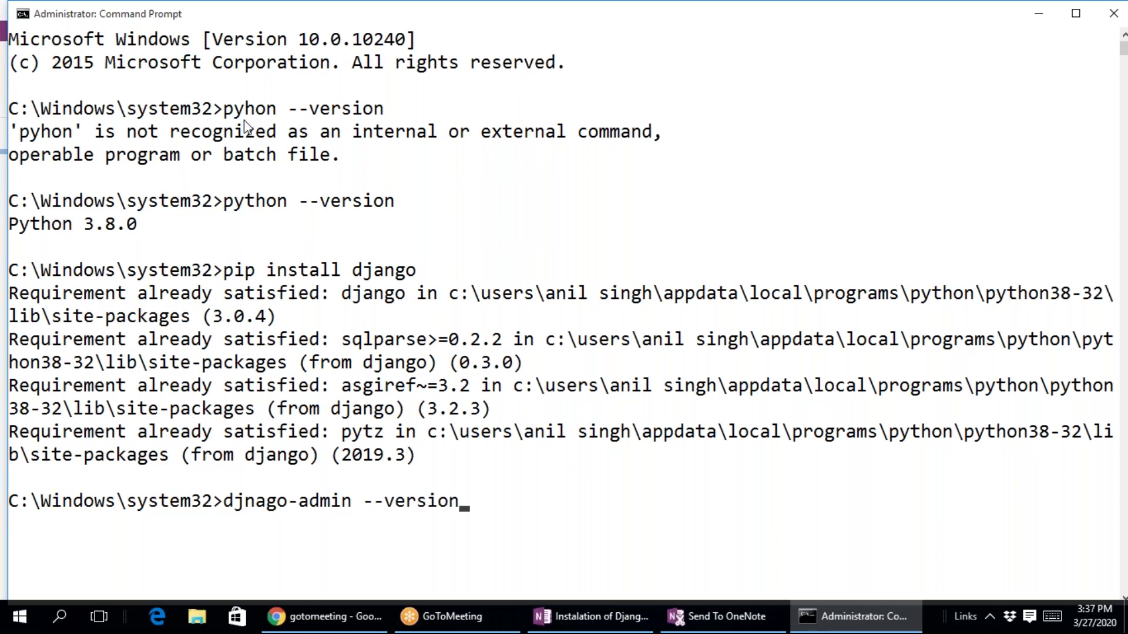
pyautogui.press('Return')
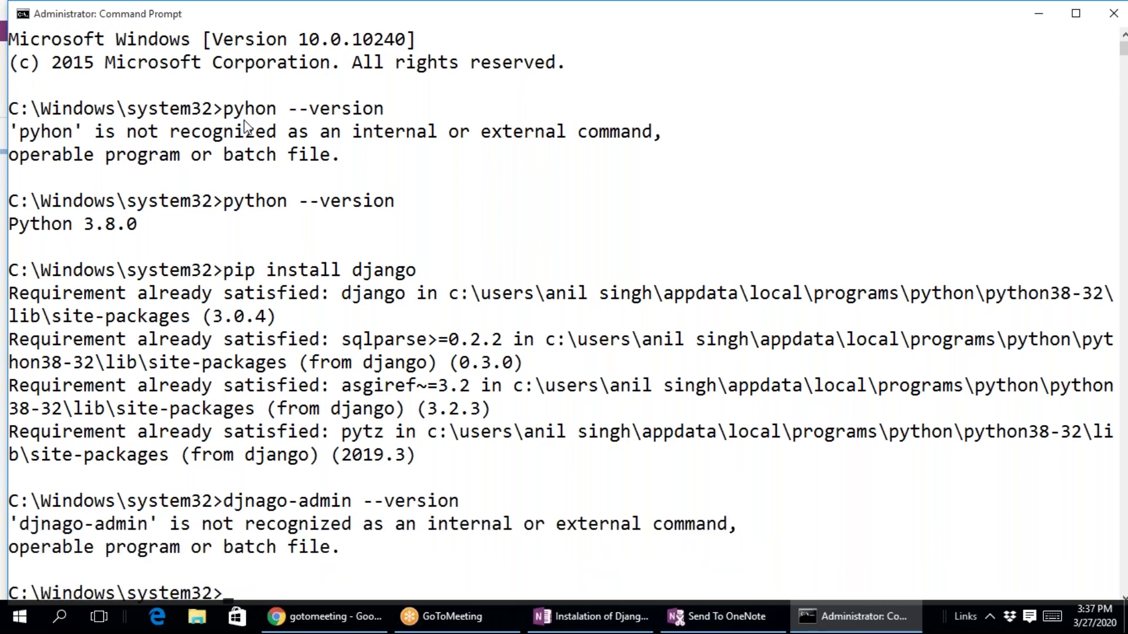
pyautogui.press('Up')
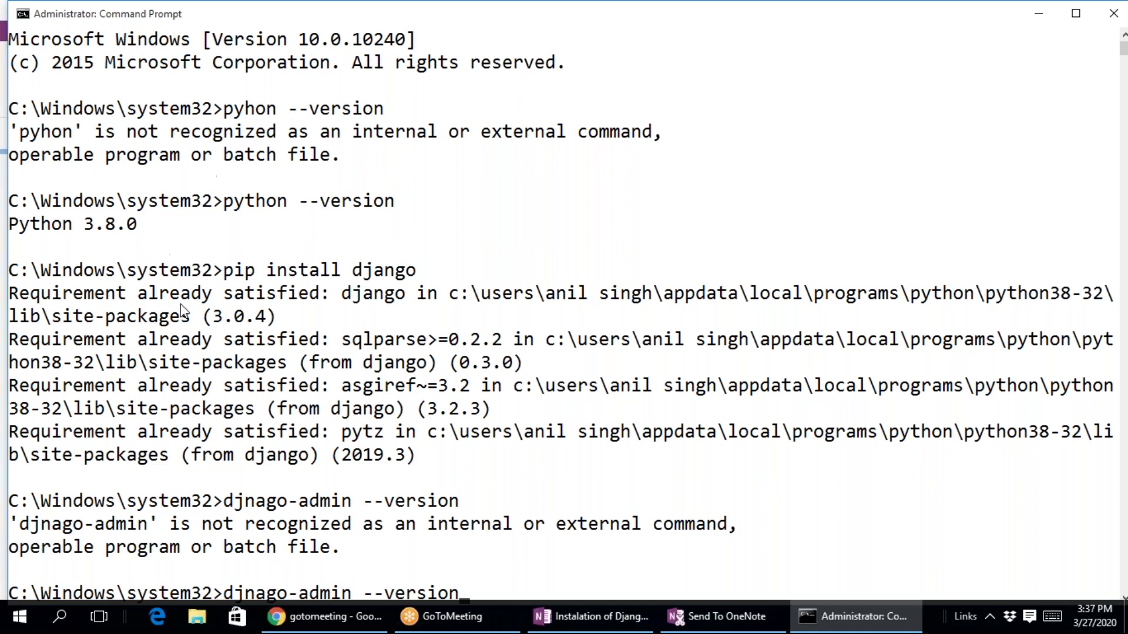
pyautogui.scroll(-2, 335, 501)
pyautogui.press('BackSpace')
pyautogui.press('BackSpace')
pyautogui.press('BackSpace')
pyautogui.press('BackSpace')
pyautogui.press('BackSpace')
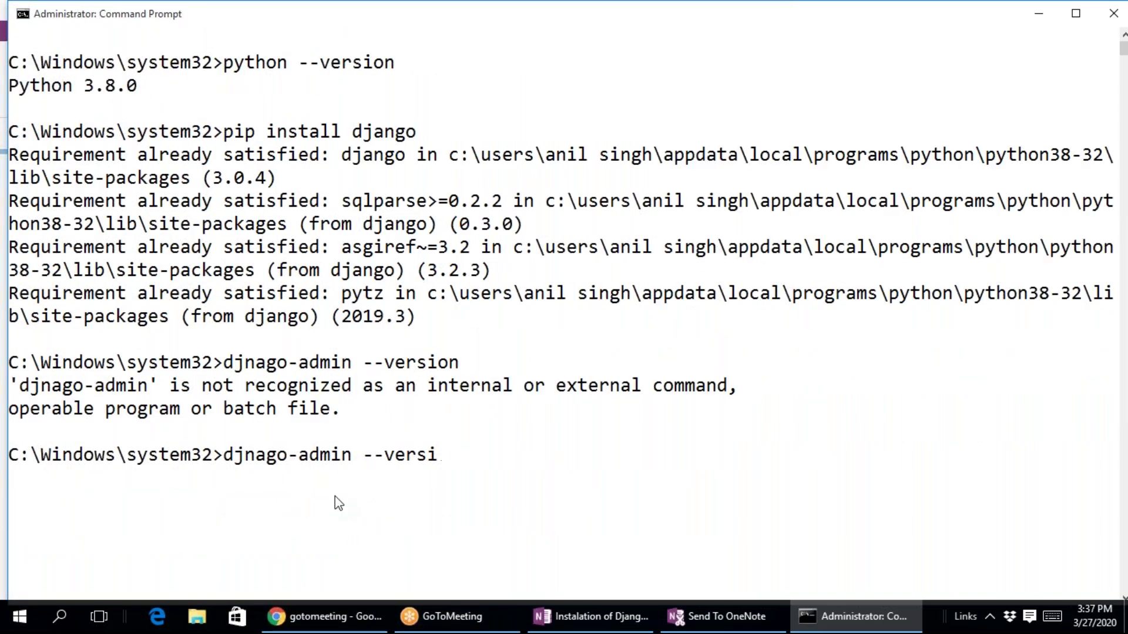
pyautogui.press('BackSpace')
pyautogui.press('BackSpace')
pyautogui.press('BackSpace')
pyautogui.press('BackSpace')
pyautogui.press('BackSpace')
pyautogui.press('BackSpace')
pyautogui.press('BackSpace')
pyautogui.press('BackSpace')
pyautogui.press('BackSpace')
pyautogui.press('BackSpace')
pyautogui.press('BackSpace')
pyautogui.press('BackSpace')
pyautogui.press('BackSpace')
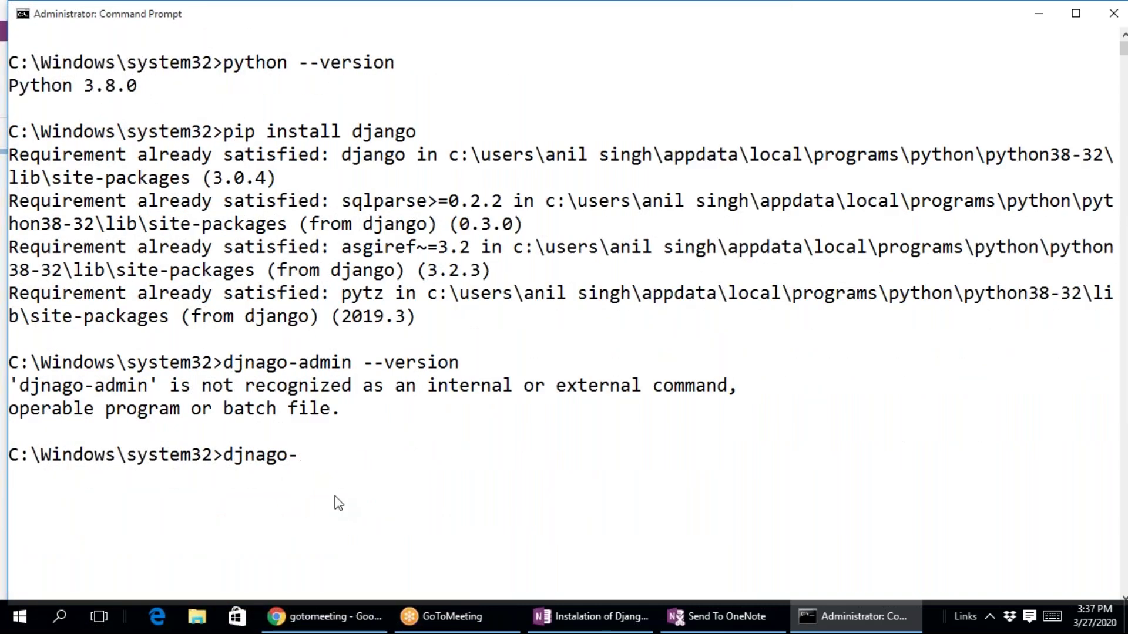
pyautogui.press('BackSpace')
pyautogui.press('BackSpace')
pyautogui.write('ango-admin --version')
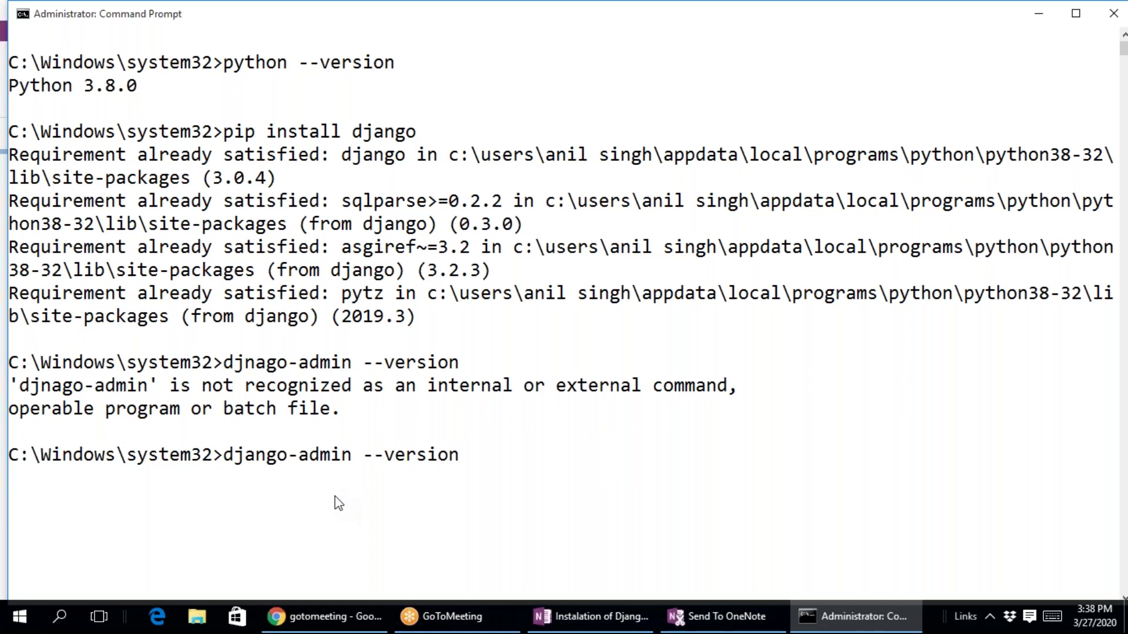
pyautogui.press('Return')
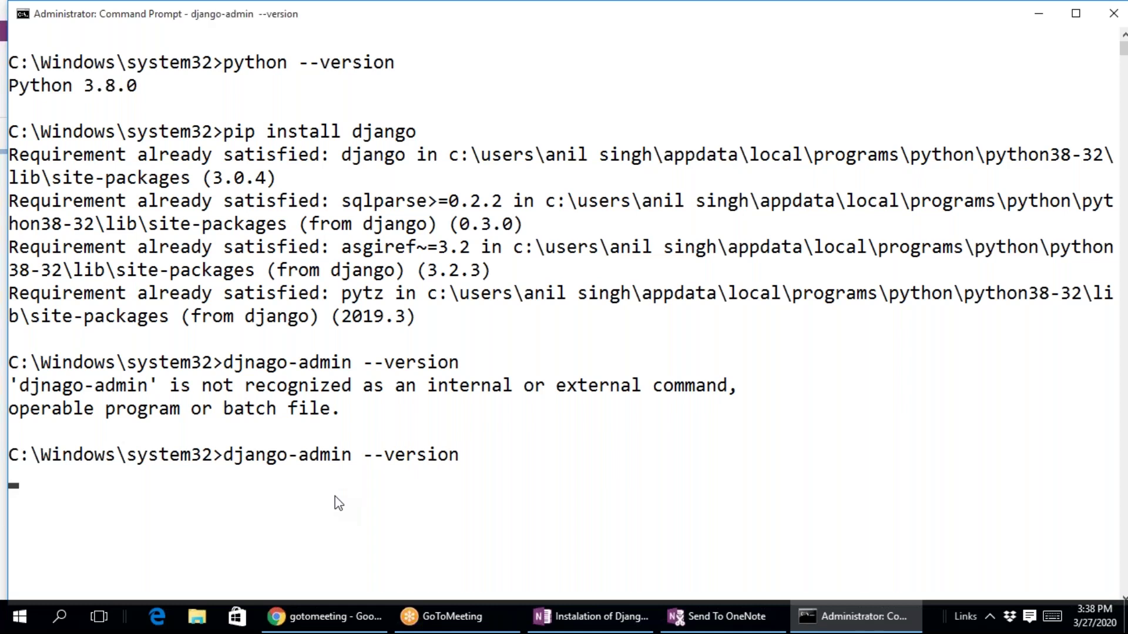
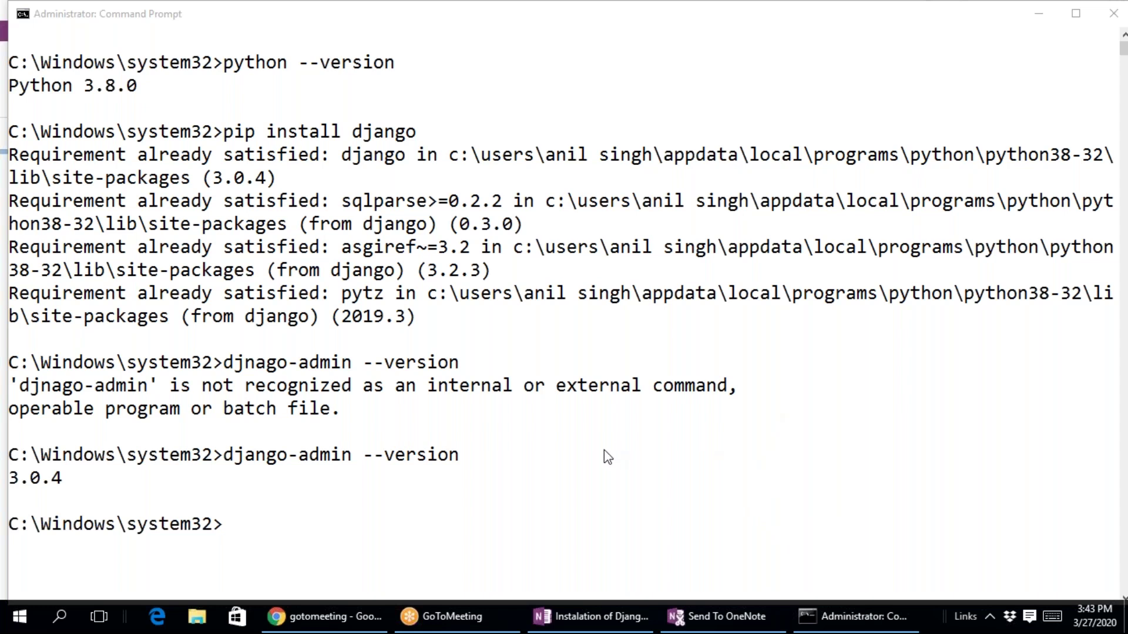
# Highlight the django-admin --version command in the console output and clear the highlight again
pyautogui.scroll(-2, 610, 433)
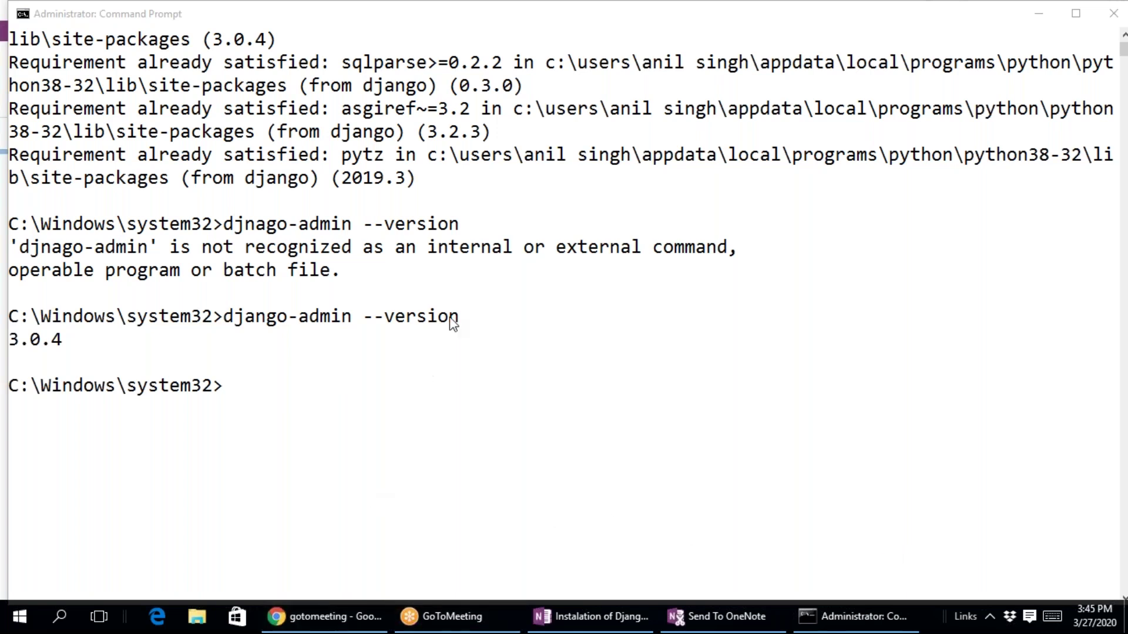
pyautogui.click(236, 322)
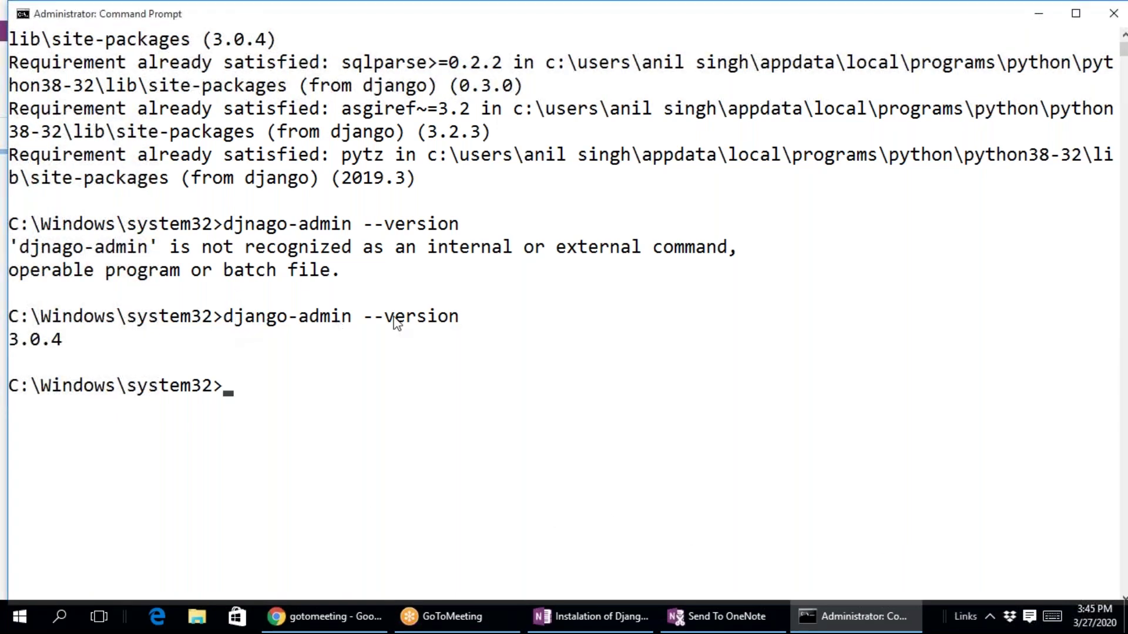
pyautogui.moveTo(477, 320); pyautogui.dragTo(228, 325)
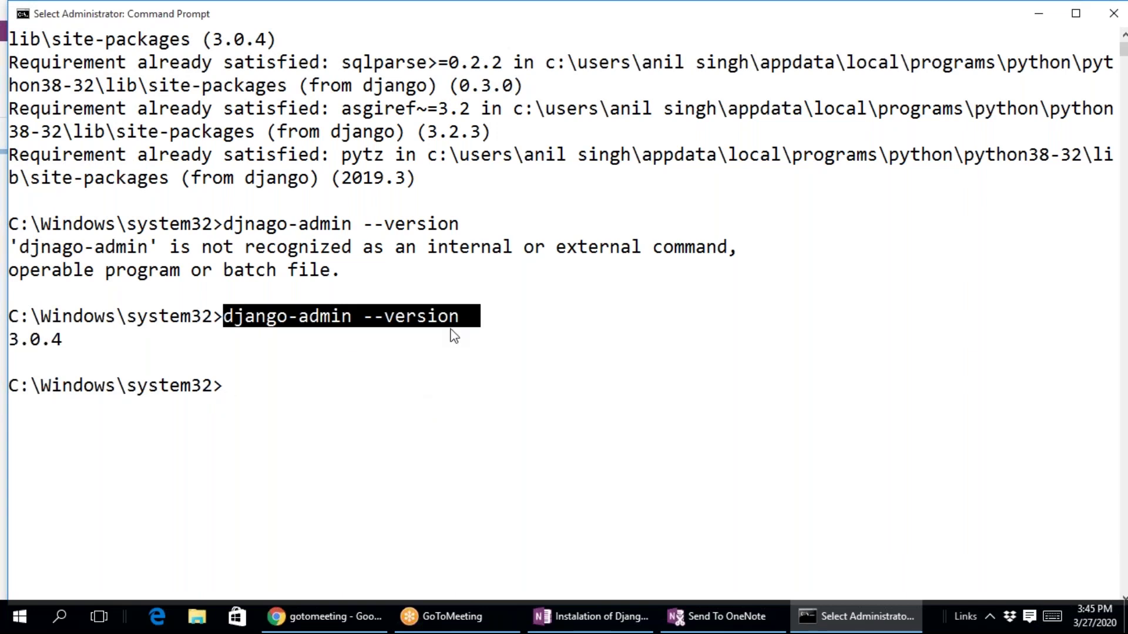
pyautogui.click(436, 367)
pyautogui.click(273, 391)
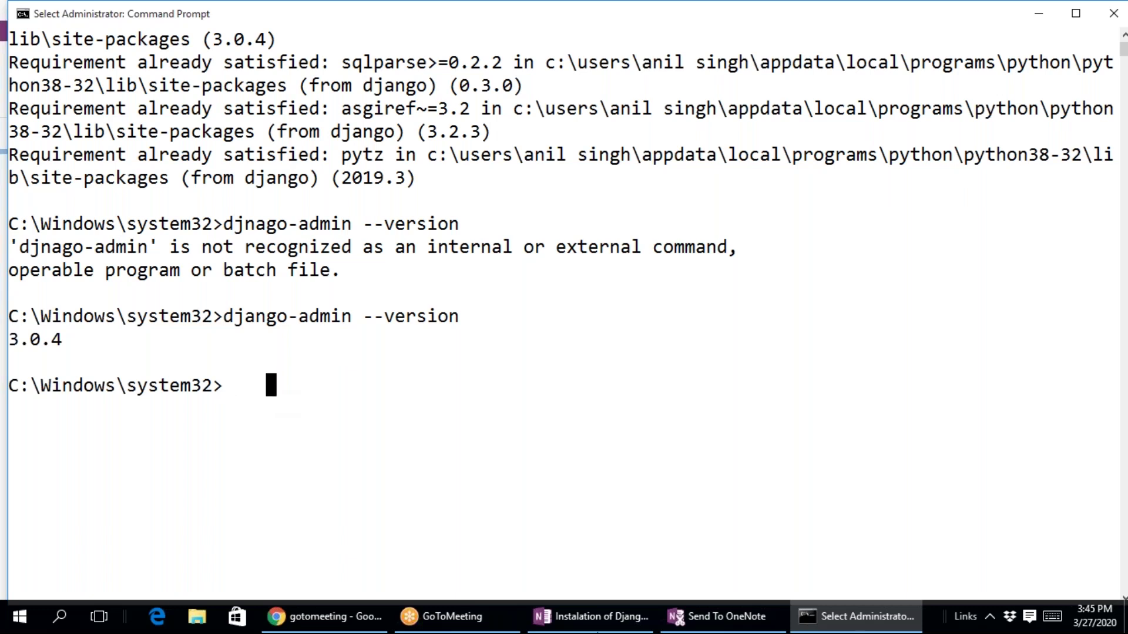
# Switch to OneNote and add a new page titled "Client and Server" to the DjangoBackupClass notebook
pyautogui.click(578, 616)
pyautogui.scroll(-2, 288, 436)
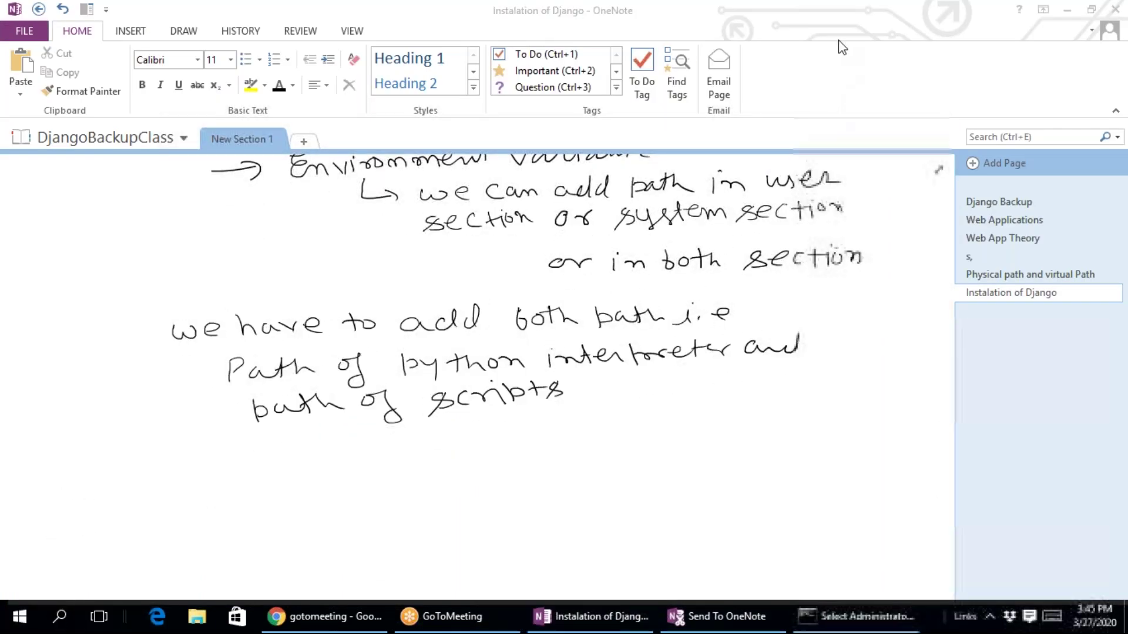
pyautogui.click(975, 163)
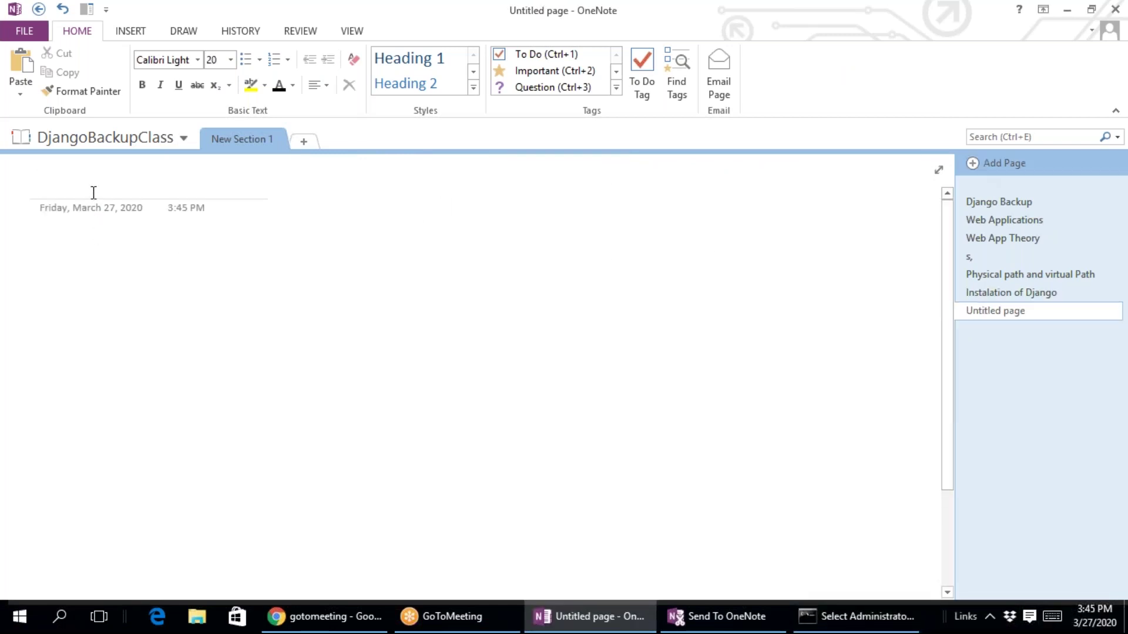
pyautogui.write('Client an')
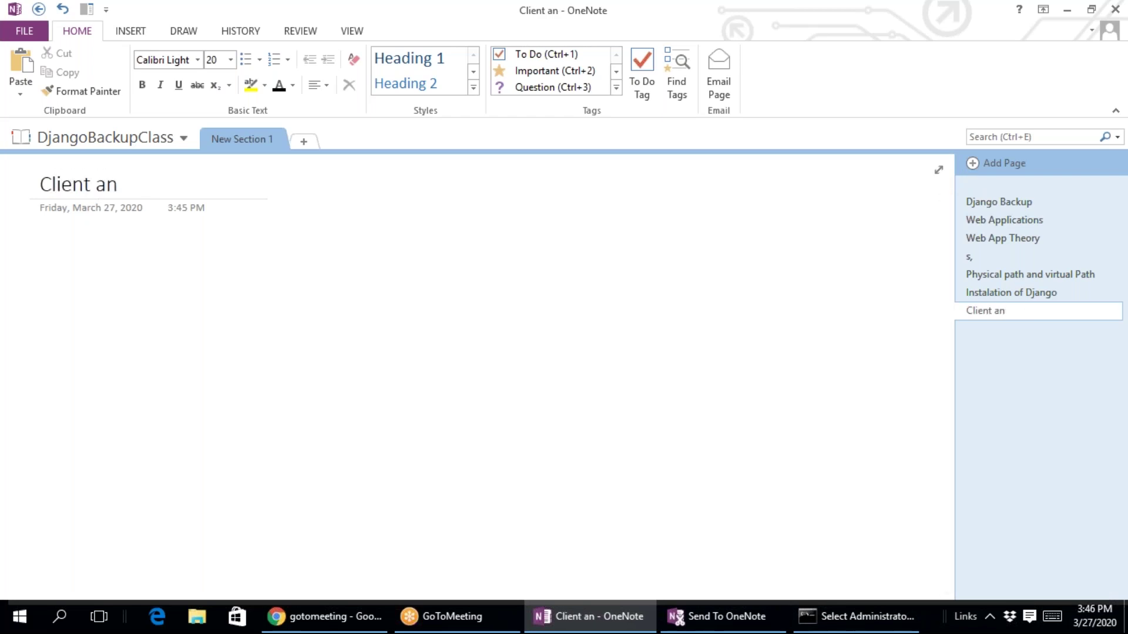
pyautogui.write('d Server')
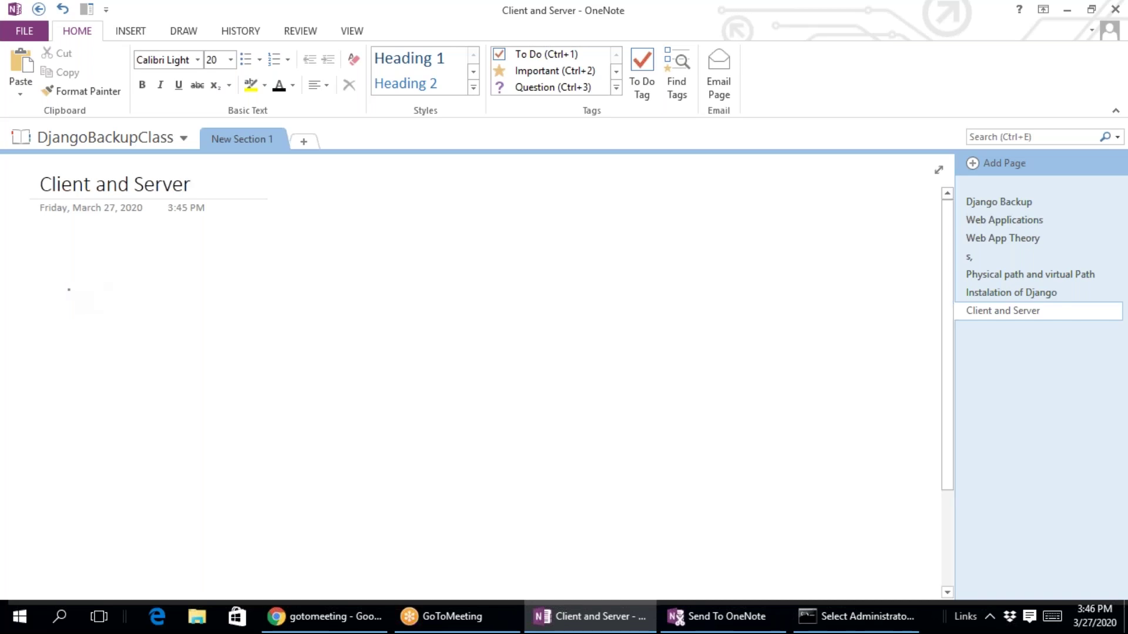
pyautogui.moveTo(63, 265)
pyautogui.mouseDown()
pyautogui.moveTo(63, 283)
pyautogui.moveTo(81, 275)
pyautogui.mouseUp()
pyautogui.hotkey('ctrl', 'z')
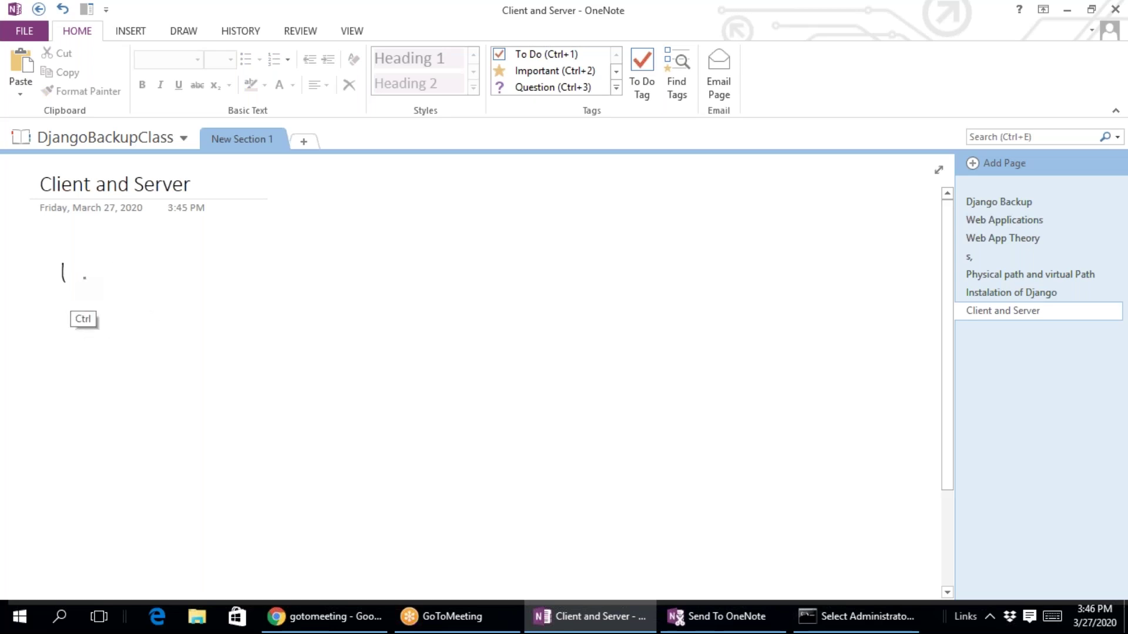
pyautogui.hotkey('ctrl', 'z')
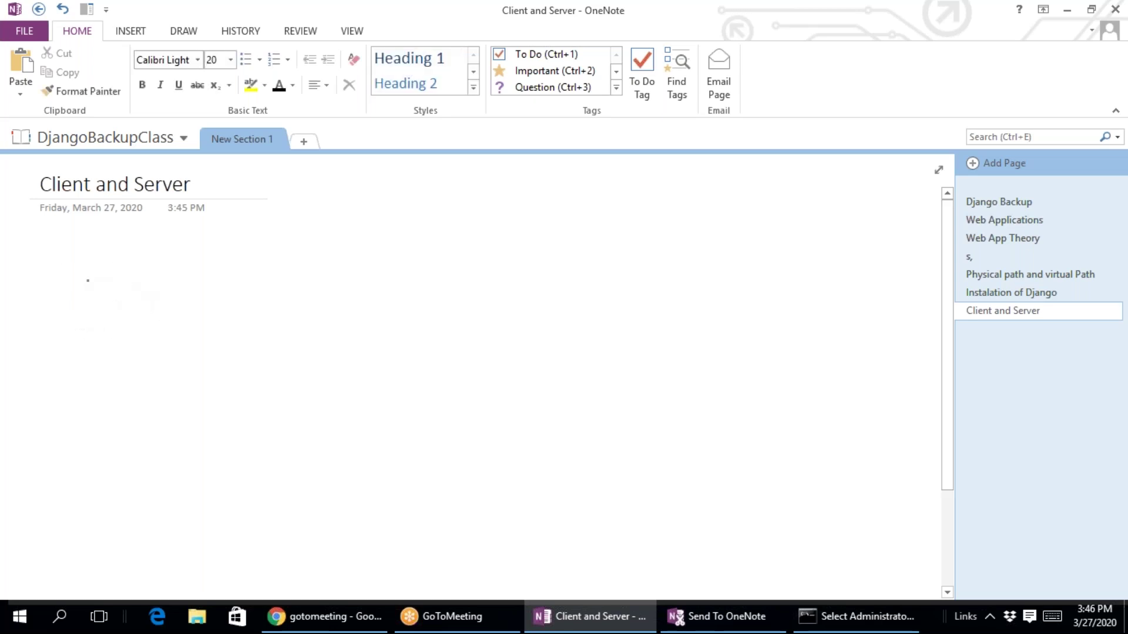
pyautogui.moveTo(66, 277)
pyautogui.mouseDown()
pyautogui.moveTo(69, 298)
pyautogui.moveTo(81, 288)
pyautogui.mouseUp()
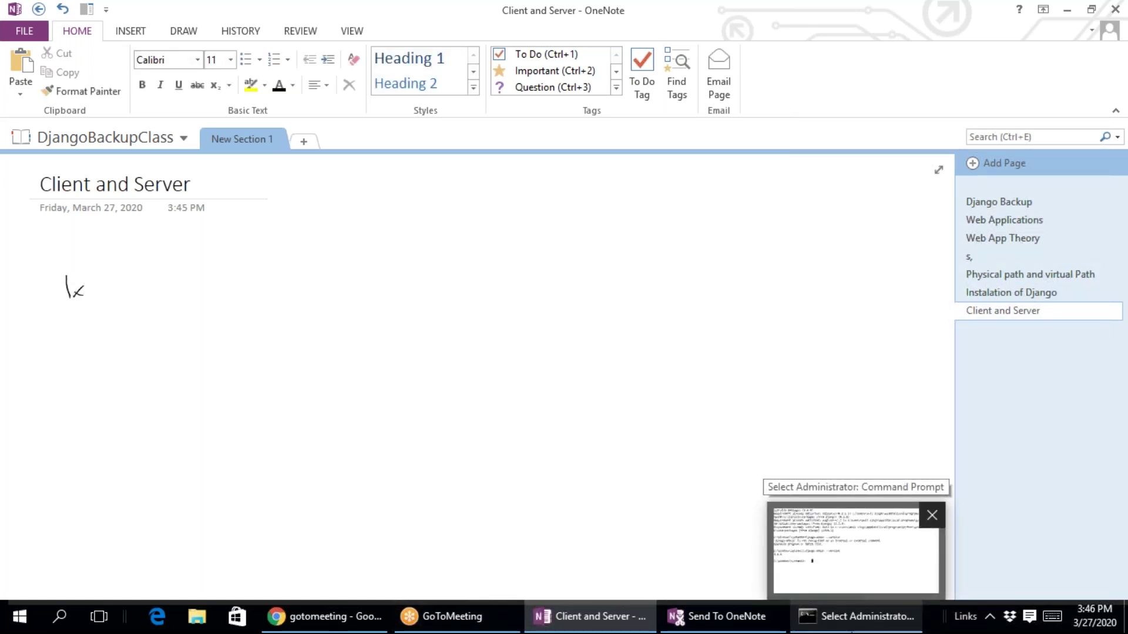
pyautogui.hotkey('ctrl', 'z')
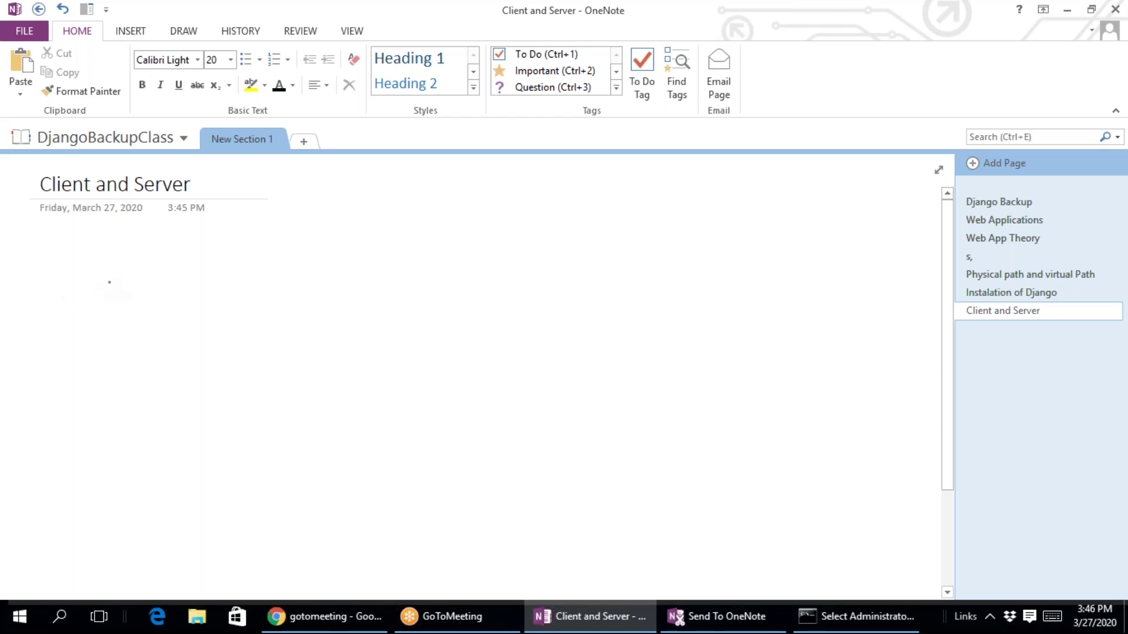
# Handwrite "We have only one machine and we have to create Client and Server" below the page title
pyautogui.moveTo(103, 275)
pyautogui.mouseDown()
pyautogui.moveTo(104, 298)
pyautogui.moveTo(121, 296)
pyautogui.moveTo(123, 275)
pyautogui.moveTo(144, 293)
pyautogui.moveTo(182, 295)
pyautogui.mouseUp()
pyautogui.moveTo(200, 282)
pyautogui.mouseDown()
pyautogui.moveTo(337, 294)
pyautogui.moveTo(347, 305)
pyautogui.mouseUp()
pyautogui.moveTo(418, 277)
pyautogui.mouseDown()
pyautogui.moveTo(440, 291)
pyautogui.moveTo(585, 287)
pyautogui.mouseUp()
pyautogui.moveTo(596, 267); pyautogui.dragTo(615, 286)
pyautogui.moveTo(618, 276)
pyautogui.mouseDown()
pyautogui.moveTo(742, 285)
pyautogui.moveTo(754, 261)
pyautogui.mouseUp()
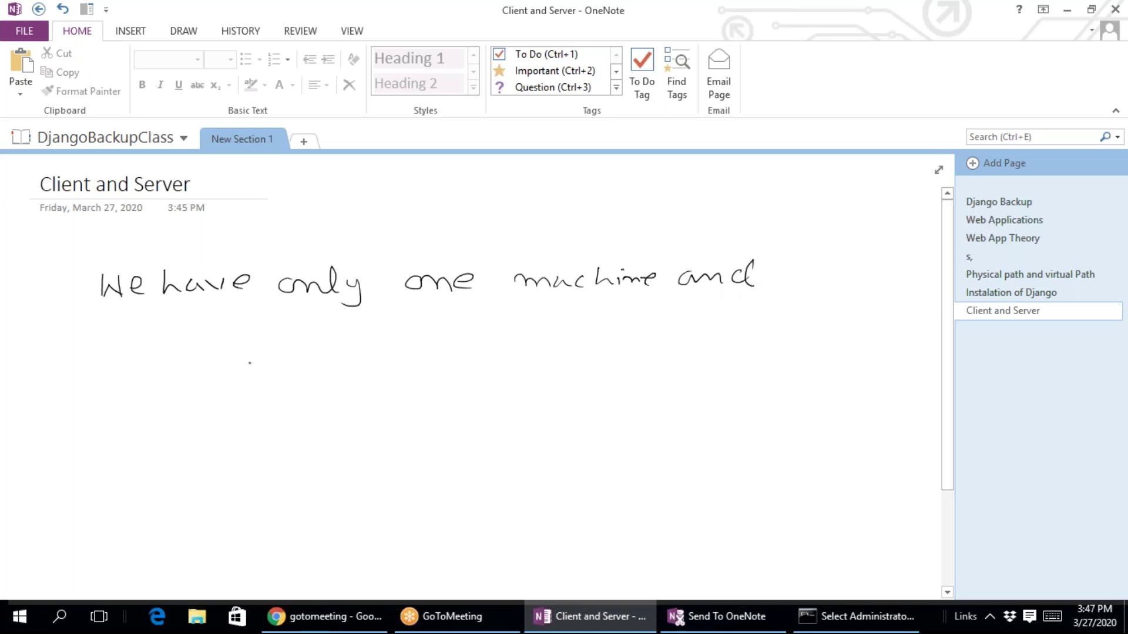
pyautogui.moveTo(108, 335); pyautogui.dragTo(387, 342)
pyautogui.moveTo(403, 335); pyautogui.dragTo(427, 334)
pyautogui.moveTo(436, 332)
pyautogui.mouseDown()
pyautogui.moveTo(492, 336)
pyautogui.moveTo(501, 322)
pyautogui.mouseUp()
pyautogui.moveTo(500, 332)
pyautogui.mouseDown()
pyautogui.moveTo(515, 322)
pyautogui.moveTo(621, 333)
pyautogui.mouseUp()
pyautogui.moveTo(622, 333); pyautogui.dragTo(647, 337)
pyautogui.moveTo(646, 313)
pyautogui.mouseDown()
pyautogui.moveTo(650, 336)
pyautogui.moveTo(661, 325)
pyautogui.mouseUp()
pyautogui.moveTo(685, 322)
pyautogui.mouseDown()
pyautogui.moveTo(673, 332)
pyautogui.moveTo(727, 332)
pyautogui.moveTo(730, 313)
pyautogui.moveTo(748, 322)
pyautogui.moveTo(738, 336)
pyautogui.moveTo(819, 339)
pyautogui.moveTo(823, 328)
pyautogui.moveTo(862, 343)
pyautogui.mouseUp()
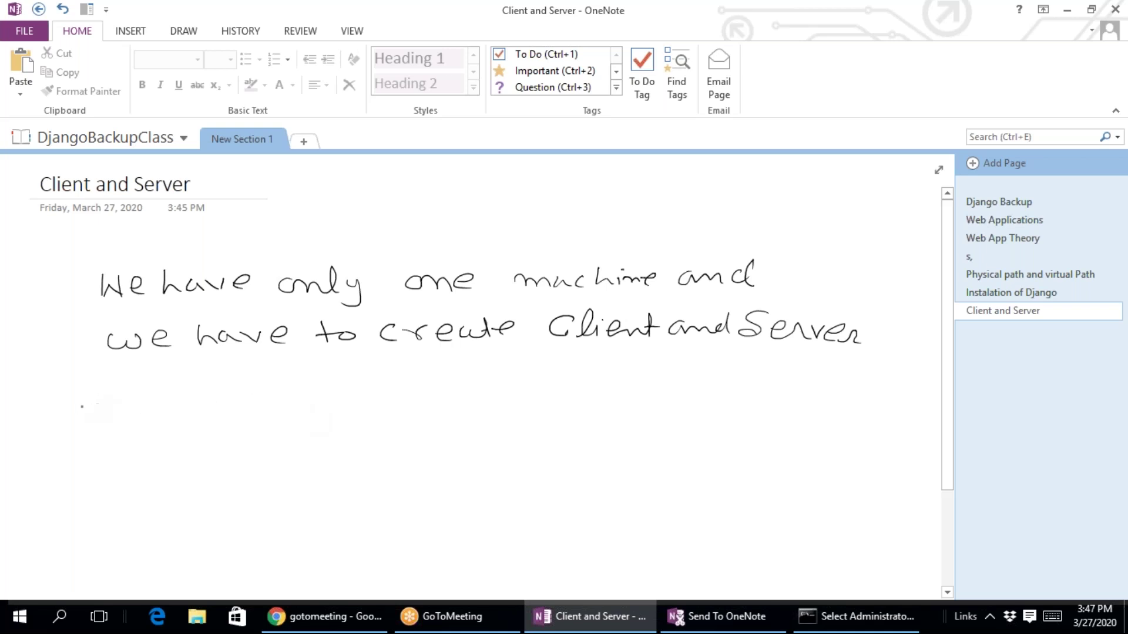
# Handwrite the circled item 1 "Client :→ we can use any Browser" and put a check mark under "any"
pyautogui.moveTo(54, 385)
pyautogui.mouseDown()
pyautogui.moveTo(105, 406)
pyautogui.moveTo(140, 406)
pyautogui.moveTo(154, 389)
pyautogui.moveTo(163, 402)
pyautogui.moveTo(252, 393)
pyautogui.mouseUp()
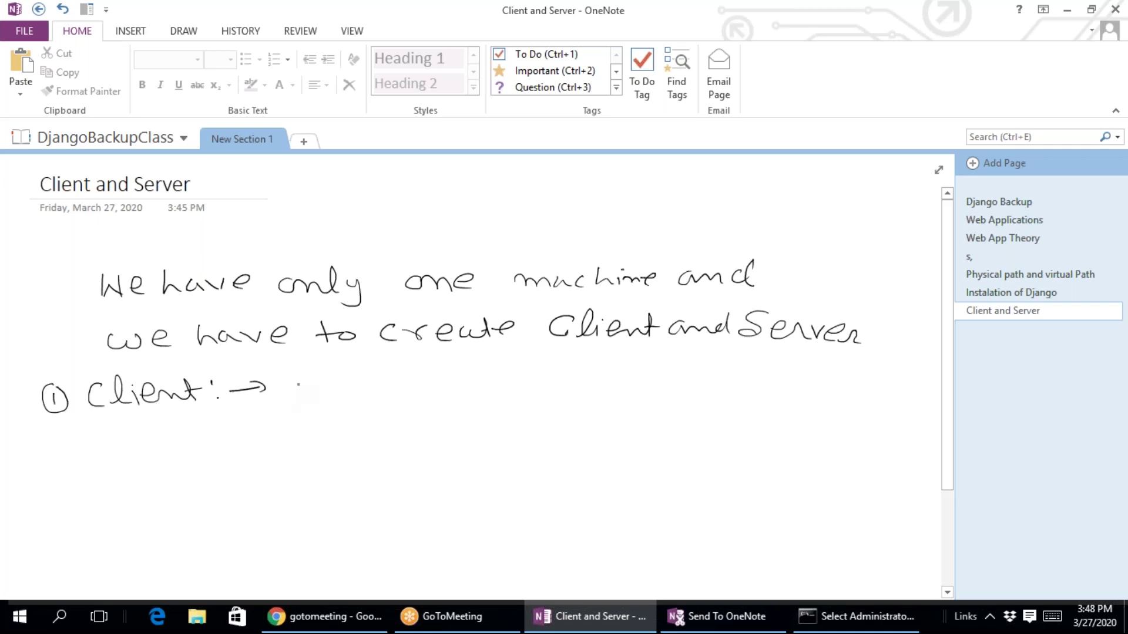
pyautogui.moveTo(301, 379)
pyautogui.mouseDown()
pyautogui.moveTo(317, 388)
pyautogui.moveTo(327, 376)
pyautogui.mouseUp()
pyautogui.moveTo(336, 381); pyautogui.dragTo(351, 386)
pyautogui.moveTo(384, 374)
pyautogui.mouseDown()
pyautogui.moveTo(374, 379)
pyautogui.moveTo(384, 386)
pyautogui.mouseUp()
pyautogui.moveTo(393, 379)
pyautogui.mouseDown()
pyautogui.moveTo(618, 371)
pyautogui.moveTo(605, 401)
pyautogui.mouseUp()
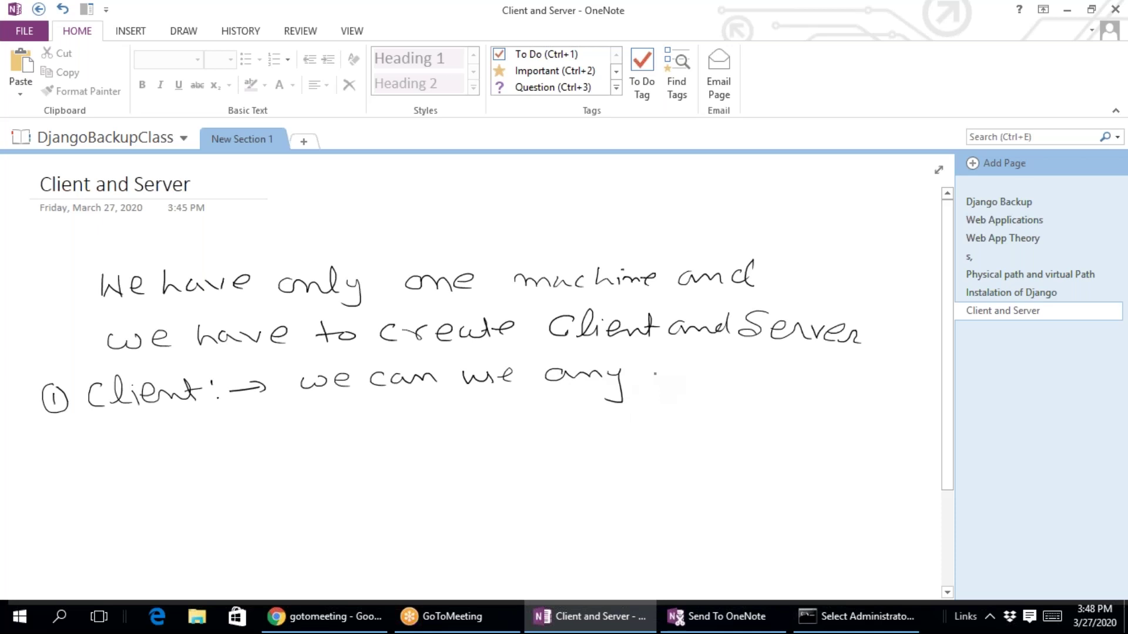
pyautogui.moveTo(662, 361)
pyautogui.mouseDown()
pyautogui.moveTo(665, 382)
pyautogui.moveTo(741, 371)
pyautogui.moveTo(747, 385)
pyautogui.moveTo(774, 366)
pyautogui.moveTo(799, 381)
pyautogui.mouseUp()
pyautogui.click(779, 381)
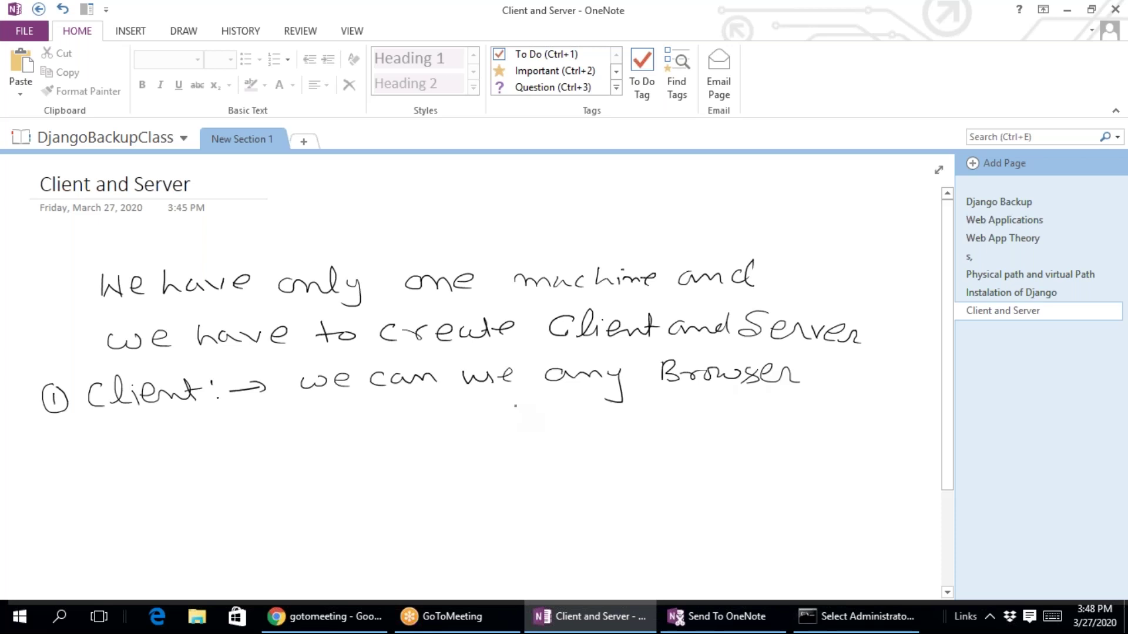
pyautogui.moveTo(517, 406); pyautogui.dragTo(574, 396)
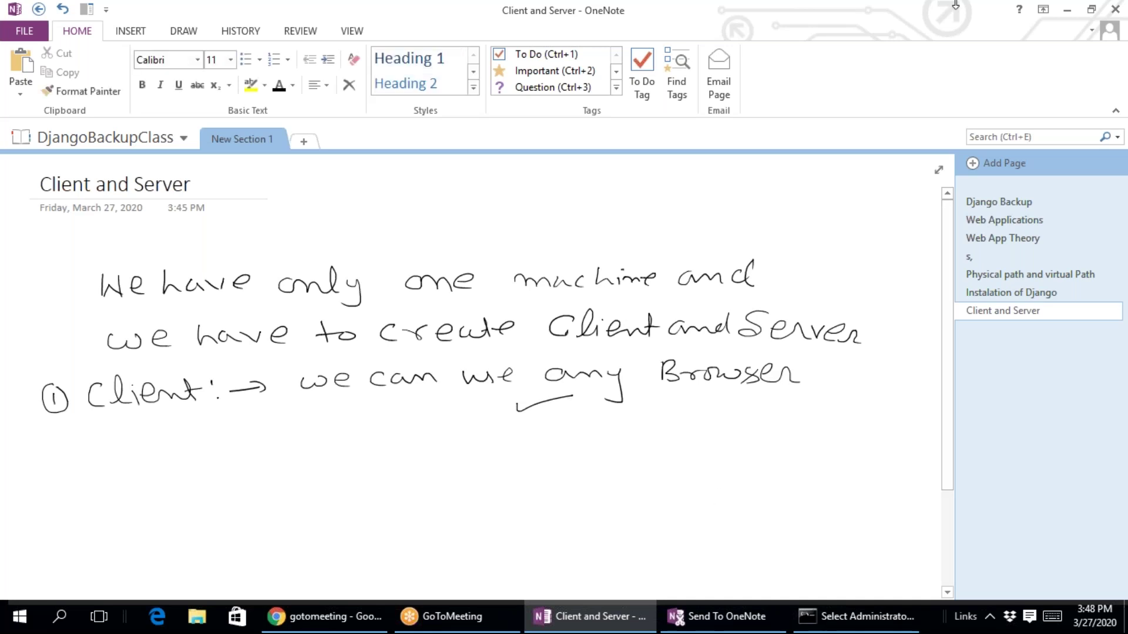
# Handwrite a circled 2 and the heading "Server :→" below the Client item
pyautogui.scroll(-2, 123, 365)
pyautogui.scroll(-4, 127, 376)
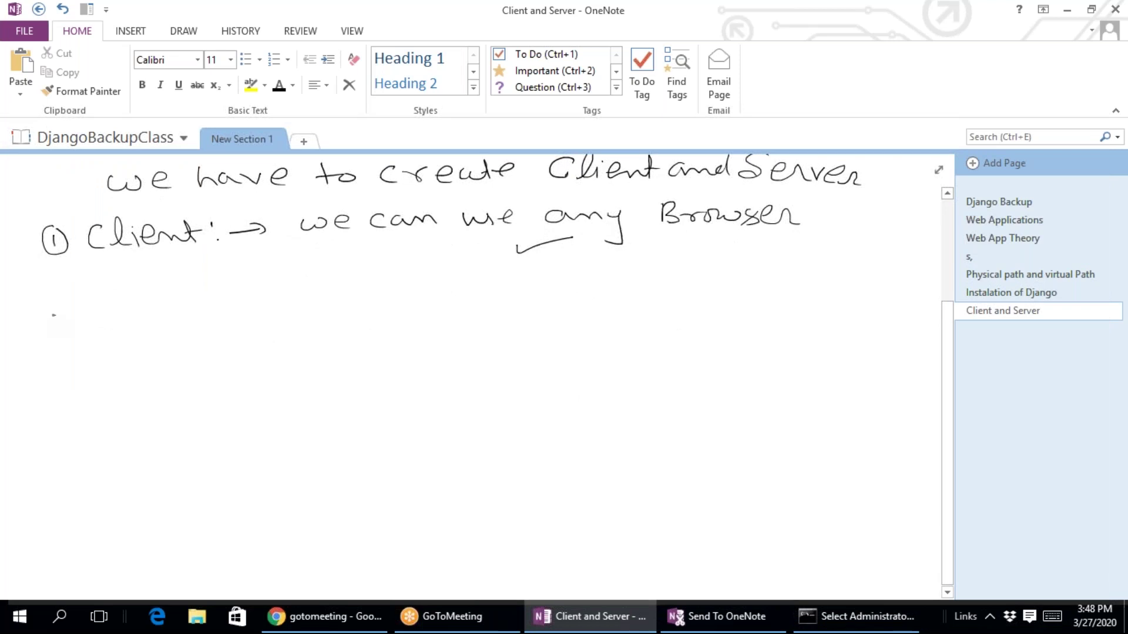
pyautogui.moveTo(50, 315)
pyautogui.mouseDown()
pyautogui.moveTo(69, 341)
pyautogui.moveTo(47, 305)
pyautogui.mouseUp()
pyautogui.moveTo(145, 301); pyautogui.dragTo(113, 332)
pyautogui.moveTo(147, 320); pyautogui.dragTo(305, 318)
pyautogui.moveTo(294, 312); pyautogui.dragTo(295, 321)
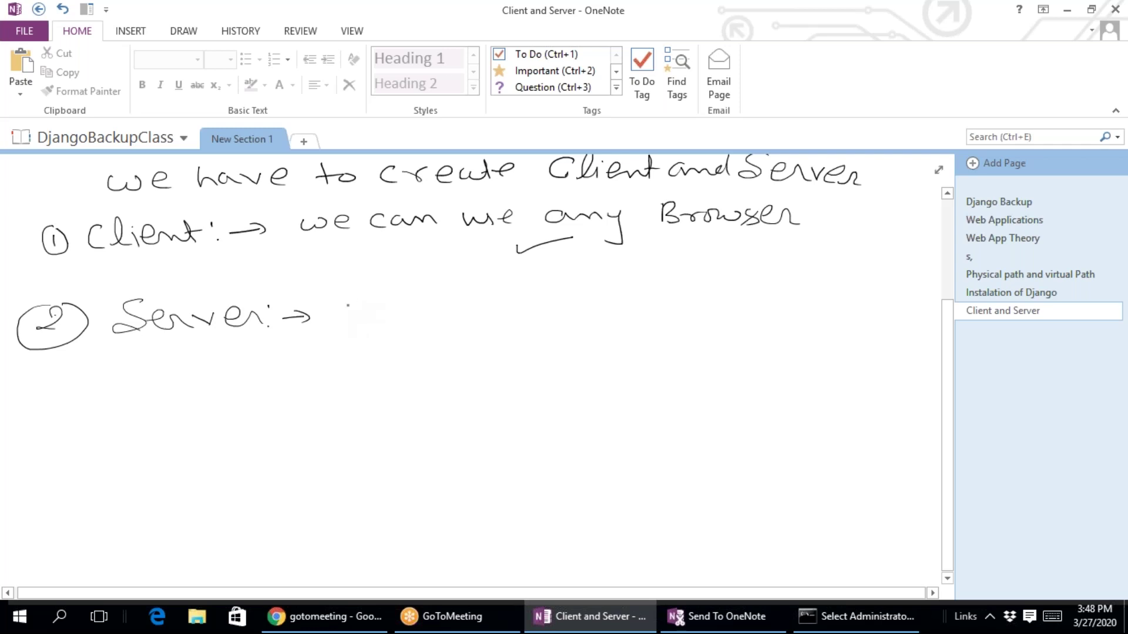
# Handwrite "We have to select any location in our computer to create server" after the Server heading
pyautogui.moveTo(343, 300); pyautogui.dragTo(346, 324)
pyautogui.moveTo(343, 311)
pyautogui.mouseDown()
pyautogui.moveTo(356, 322)
pyautogui.moveTo(379, 301)
pyautogui.moveTo(398, 321)
pyautogui.mouseUp()
pyautogui.moveTo(414, 298)
pyautogui.mouseDown()
pyautogui.moveTo(421, 316)
pyautogui.moveTo(438, 318)
pyautogui.mouseUp()
pyautogui.moveTo(446, 308)
pyautogui.mouseDown()
pyautogui.moveTo(450, 318)
pyautogui.moveTo(473, 304)
pyautogui.moveTo(530, 311)
pyautogui.moveTo(539, 300)
pyautogui.mouseUp()
pyautogui.moveTo(545, 299)
pyautogui.mouseDown()
pyautogui.moveTo(590, 313)
pyautogui.moveTo(634, 293)
pyautogui.mouseUp()
pyautogui.moveTo(629, 308)
pyautogui.mouseDown()
pyautogui.moveTo(647, 287)
pyautogui.moveTo(653, 310)
pyautogui.mouseUp()
pyautogui.moveTo(652, 303); pyautogui.dragTo(709, 310)
pyautogui.moveTo(695, 302); pyautogui.dragTo(722, 299)
pyautogui.moveTo(306, 353); pyautogui.dragTo(370, 382)
pyautogui.moveTo(411, 350); pyautogui.dragTo(412, 364)
pyautogui.moveTo(418, 340)
pyautogui.mouseDown()
pyautogui.moveTo(418, 365)
pyautogui.moveTo(436, 353)
pyautogui.moveTo(456, 362)
pyautogui.mouseUp()
pyautogui.moveTo(475, 352); pyautogui.dragTo(498, 359)
pyautogui.moveTo(500, 338)
pyautogui.mouseDown()
pyautogui.moveTo(503, 359)
pyautogui.moveTo(516, 345)
pyautogui.mouseUp()
pyautogui.moveTo(515, 347)
pyautogui.mouseDown()
pyautogui.moveTo(515, 360)
pyautogui.moveTo(531, 348)
pyautogui.moveTo(587, 357)
pyautogui.moveTo(755, 347)
pyautogui.moveTo(789, 366)
pyautogui.mouseUp()
pyautogui.moveTo(789, 347); pyautogui.dragTo(817, 351)
pyautogui.moveTo(823, 335)
pyautogui.mouseDown()
pyautogui.moveTo(821, 355)
pyautogui.moveTo(860, 352)
pyautogui.mouseUp()
pyautogui.moveTo(294, 394); pyautogui.dragTo(295, 411)
pyautogui.moveTo(284, 401); pyautogui.dragTo(329, 404)
pyautogui.moveTo(375, 394)
pyautogui.mouseDown()
pyautogui.moveTo(358, 404)
pyautogui.moveTo(460, 399)
pyautogui.mouseUp()
pyautogui.moveTo(471, 382)
pyautogui.mouseDown()
pyautogui.moveTo(479, 403)
pyautogui.moveTo(477, 389)
pyautogui.mouseUp()
pyautogui.moveTo(489, 391)
pyautogui.mouseDown()
pyautogui.moveTo(531, 403)
pyautogui.moveTo(574, 388)
pyautogui.moveTo(663, 386)
pyautogui.mouseUp()
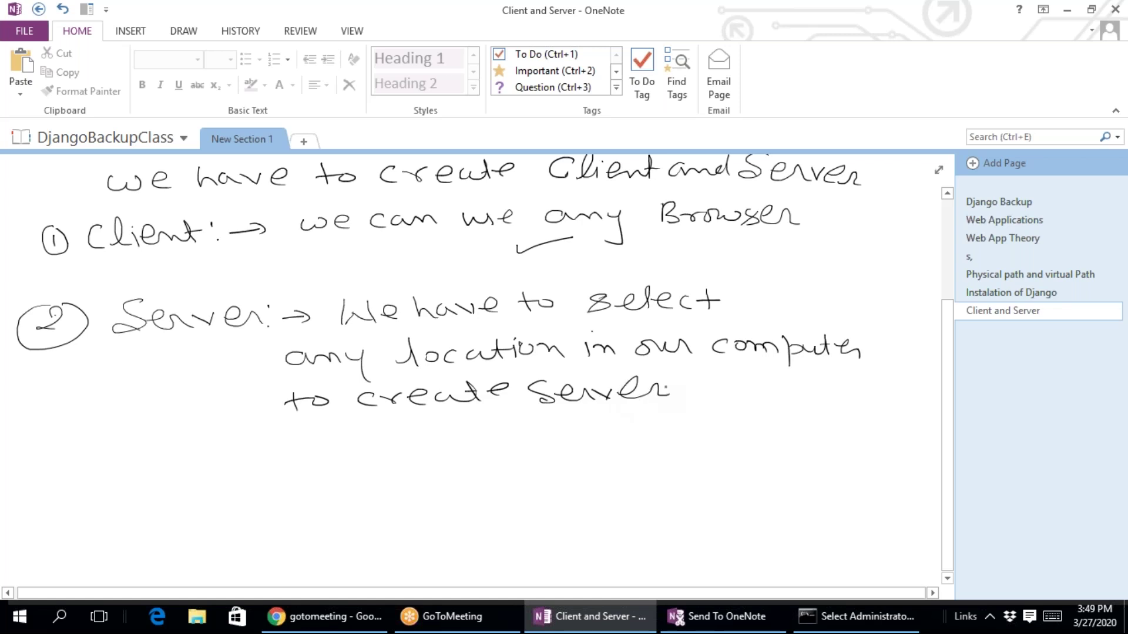
# Handwrite the example line "e.g I want to create Server in following location" below the Server note
pyautogui.moveTo(138, 457)
pyautogui.mouseDown()
pyautogui.moveTo(154, 466)
pyautogui.moveTo(187, 455)
pyautogui.moveTo(200, 487)
pyautogui.mouseUp()
pyautogui.click(165, 459)
pyautogui.click(249, 453)
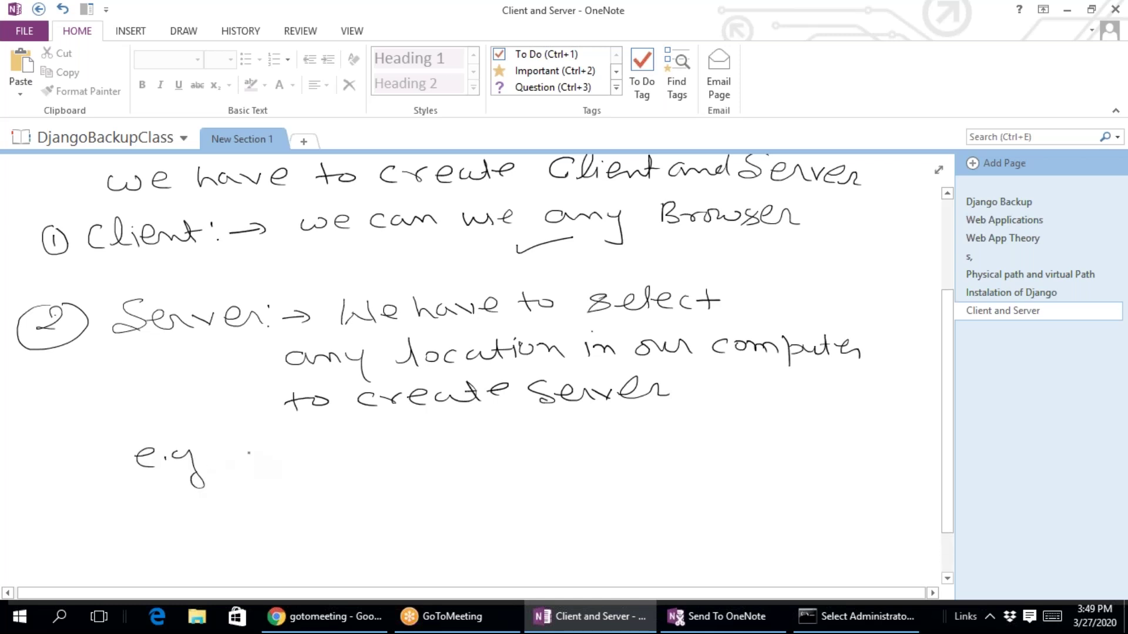
pyautogui.moveTo(254, 448)
pyautogui.mouseDown()
pyautogui.moveTo(254, 464)
pyautogui.moveTo(268, 447)
pyautogui.mouseUp()
pyautogui.moveTo(243, 465); pyautogui.dragTo(346, 447)
pyautogui.moveTo(366, 450); pyautogui.dragTo(391, 454)
pyautogui.moveTo(404, 433)
pyautogui.mouseDown()
pyautogui.moveTo(389, 453)
pyautogui.moveTo(412, 444)
pyautogui.moveTo(451, 457)
pyautogui.mouseUp()
pyautogui.moveTo(440, 447); pyautogui.dragTo(489, 445)
pyautogui.moveTo(523, 430)
pyautogui.mouseDown()
pyautogui.moveTo(512, 437)
pyautogui.moveTo(523, 449)
pyautogui.mouseUp()
pyautogui.moveTo(530, 449)
pyautogui.mouseDown()
pyautogui.moveTo(554, 436)
pyautogui.moveTo(607, 446)
pyautogui.mouseUp()
pyautogui.moveTo(611, 424)
pyautogui.mouseDown()
pyautogui.moveTo(605, 444)
pyautogui.moveTo(638, 429)
pyautogui.moveTo(670, 442)
pyautogui.moveTo(776, 432)
pyautogui.moveTo(799, 443)
pyautogui.mouseUp()
pyautogui.moveTo(804, 442)
pyautogui.mouseDown()
pyautogui.moveTo(817, 429)
pyautogui.moveTo(827, 438)
pyautogui.mouseUp()
pyautogui.moveTo(326, 468)
pyautogui.mouseDown()
pyautogui.moveTo(325, 497)
pyautogui.moveTo(337, 477)
pyautogui.mouseUp()
pyautogui.moveTo(348, 475); pyautogui.dragTo(393, 486)
pyautogui.moveTo(411, 479)
pyautogui.mouseDown()
pyautogui.moveTo(479, 473)
pyautogui.moveTo(517, 499)
pyautogui.mouseUp()
pyautogui.click(573, 470)
pyautogui.moveTo(561, 458)
pyautogui.mouseDown()
pyautogui.moveTo(552, 485)
pyautogui.moveTo(578, 474)
pyautogui.moveTo(627, 480)
pyautogui.mouseUp()
pyautogui.moveTo(635, 456)
pyautogui.mouseDown()
pyautogui.moveTo(632, 479)
pyautogui.moveTo(646, 467)
pyautogui.mouseUp()
pyautogui.moveTo(652, 464)
pyautogui.mouseDown()
pyautogui.moveTo(651, 479)
pyautogui.moveTo(666, 466)
pyautogui.moveTo(698, 473)
pyautogui.mouseUp()
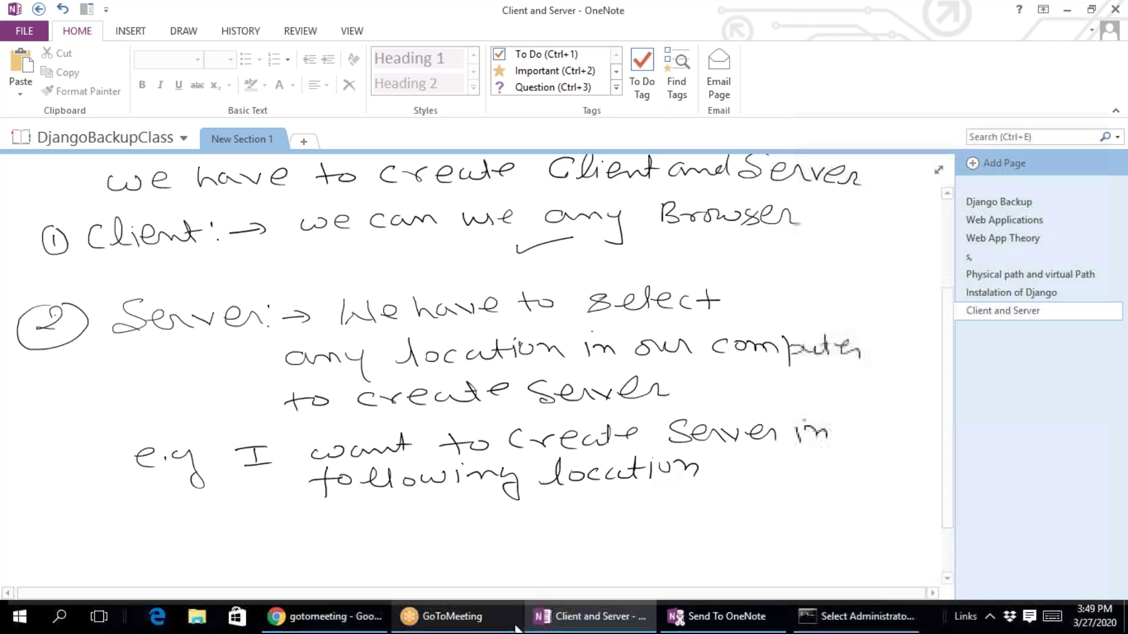
# Handwrite "C → DjangoServer" below the example and label it "Server Location" with a check-shaped arrow
pyautogui.scroll(-3, 63, 414)
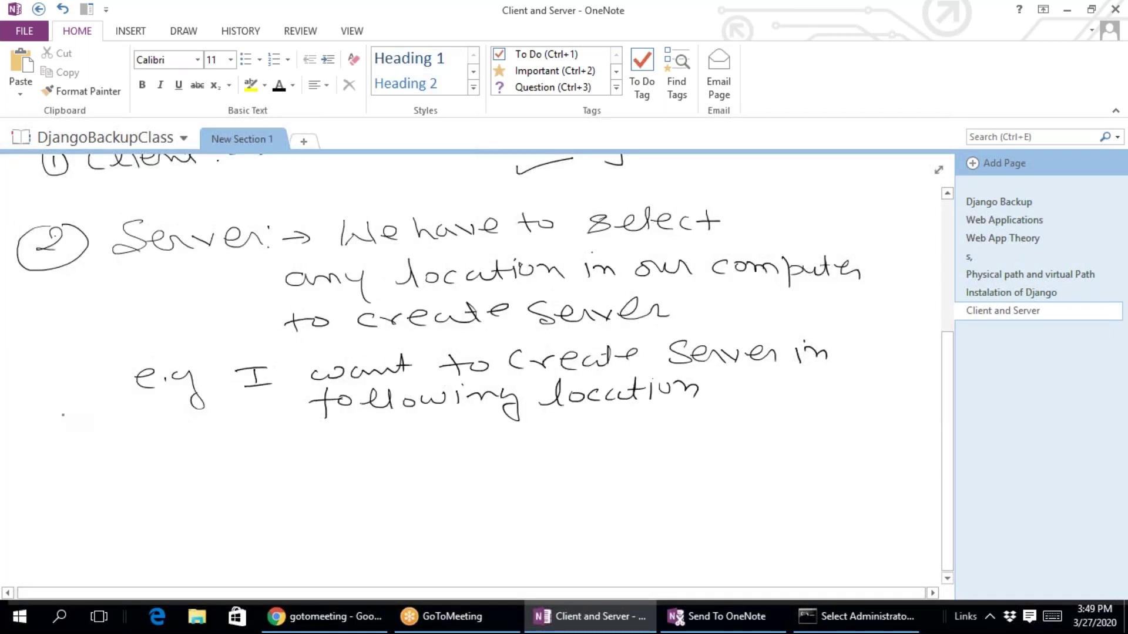
pyautogui.moveTo(276, 448)
pyautogui.mouseDown()
pyautogui.moveTo(266, 465)
pyautogui.moveTo(358, 451)
pyautogui.moveTo(355, 463)
pyautogui.moveTo(400, 459)
pyautogui.moveTo(383, 469)
pyautogui.mouseUp()
pyautogui.moveTo(419, 448)
pyautogui.mouseDown()
pyautogui.moveTo(438, 452)
pyautogui.moveTo(417, 470)
pyautogui.moveTo(667, 448)
pyautogui.mouseUp()
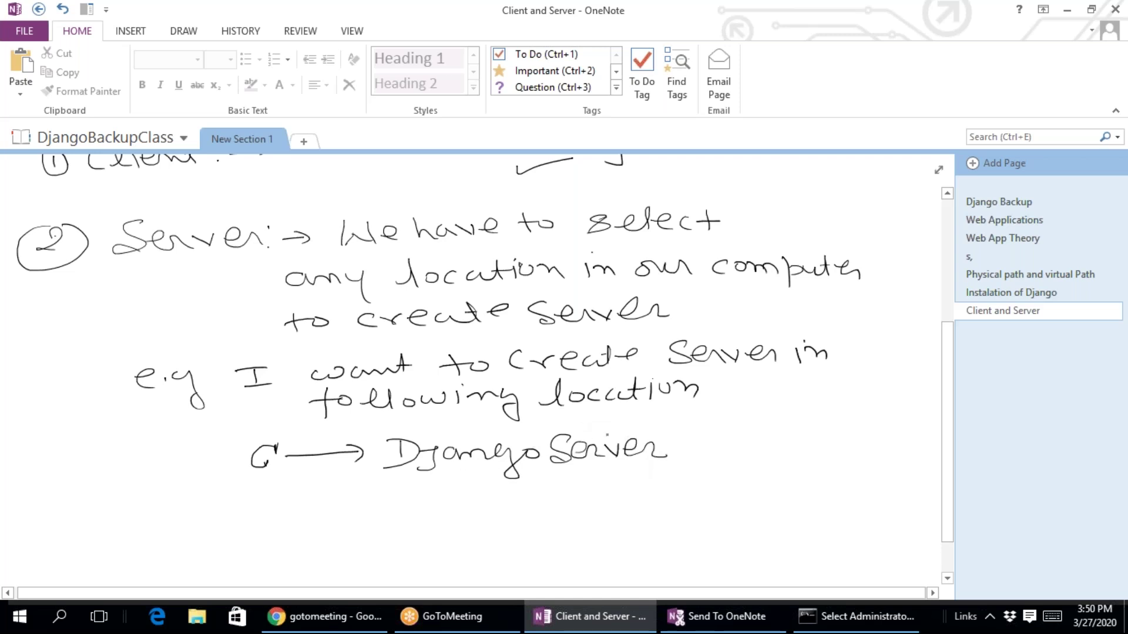
pyautogui.moveTo(596, 429)
pyautogui.mouseDown()
pyautogui.moveTo(603, 439)
pyautogui.moveTo(684, 418)
pyautogui.moveTo(675, 433)
pyautogui.moveTo(830, 423)
pyautogui.mouseUp()
pyautogui.moveTo(834, 405)
pyautogui.mouseDown()
pyautogui.moveTo(835, 421)
pyautogui.moveTo(843, 410)
pyautogui.mouseUp()
pyautogui.moveTo(846, 410); pyautogui.dragTo(861, 415)
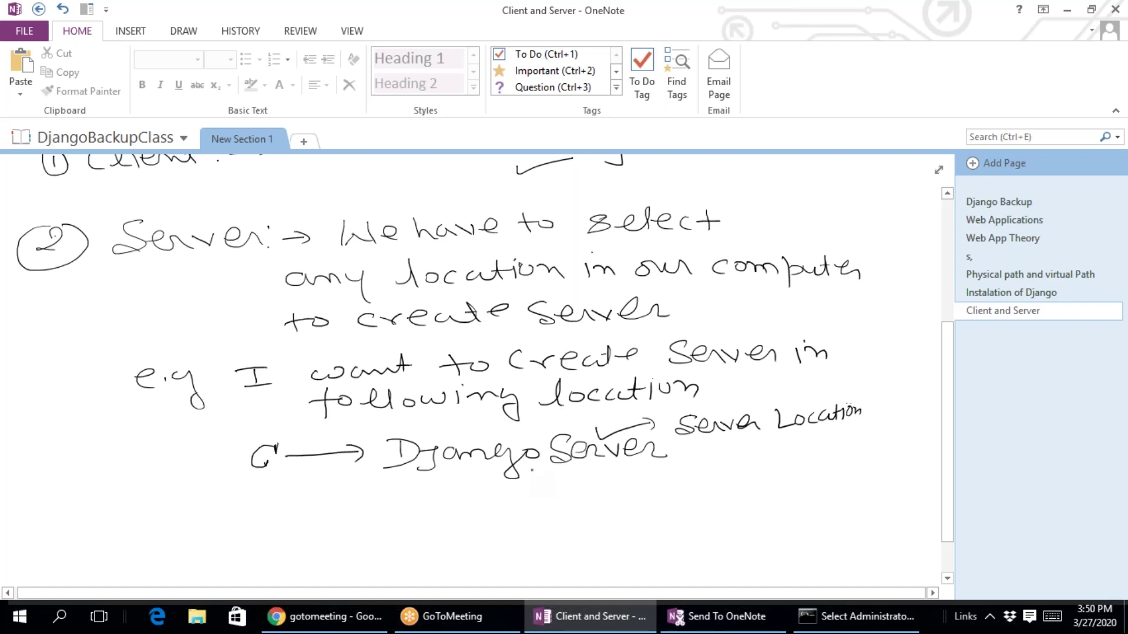
# Draw branch arrows from DjangoServer to "Project 1" and "Project 2" and put a check mark beside each project
pyautogui.moveTo(533, 467)
pyautogui.mouseDown()
pyautogui.moveTo(530, 509)
pyautogui.moveTo(615, 517)
pyautogui.moveTo(619, 503)
pyautogui.moveTo(674, 500)
pyautogui.moveTo(682, 517)
pyautogui.moveTo(728, 504)
pyautogui.mouseUp()
pyautogui.moveTo(743, 480)
pyautogui.mouseDown()
pyautogui.moveTo(744, 503)
pyautogui.moveTo(762, 489)
pyautogui.moveTo(786, 501)
pyautogui.mouseUp()
pyautogui.moveTo(531, 509)
pyautogui.mouseDown()
pyautogui.moveTo(589, 544)
pyautogui.moveTo(644, 551)
pyautogui.moveTo(647, 536)
pyautogui.mouseUp()
pyautogui.moveTo(664, 532)
pyautogui.mouseDown()
pyautogui.moveTo(712, 533)
pyautogui.moveTo(703, 556)
pyautogui.moveTo(742, 531)
pyautogui.moveTo(773, 538)
pyautogui.mouseUp()
pyautogui.moveTo(766, 529); pyautogui.dragTo(814, 537)
pyautogui.moveTo(799, 486); pyautogui.dragTo(842, 468)
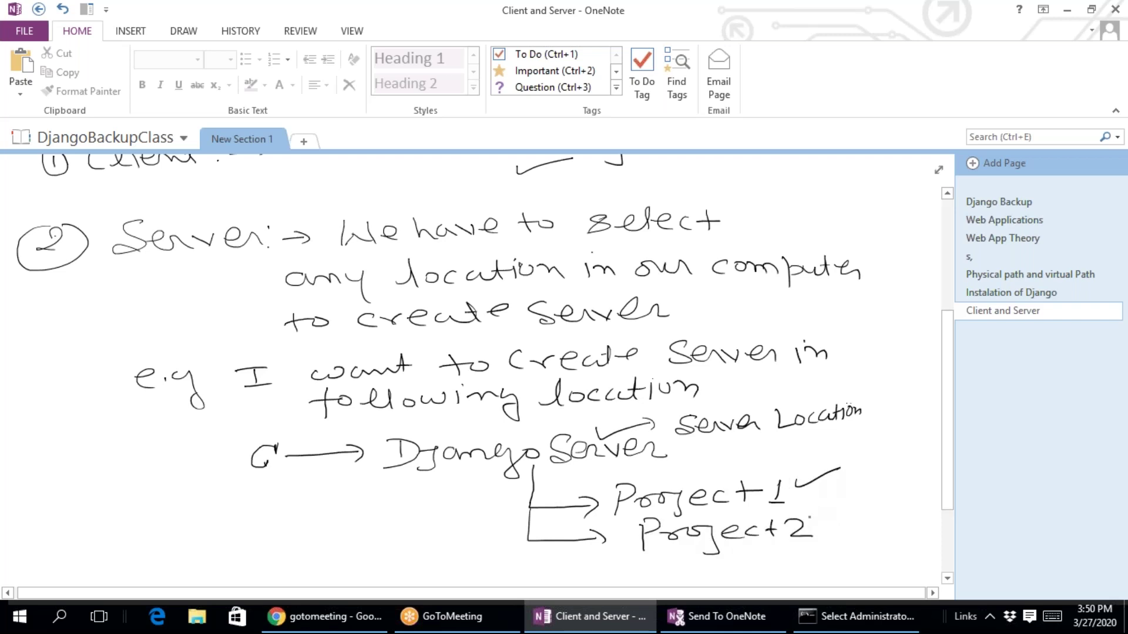
pyautogui.moveTo(815, 516); pyautogui.dragTo(853, 504)
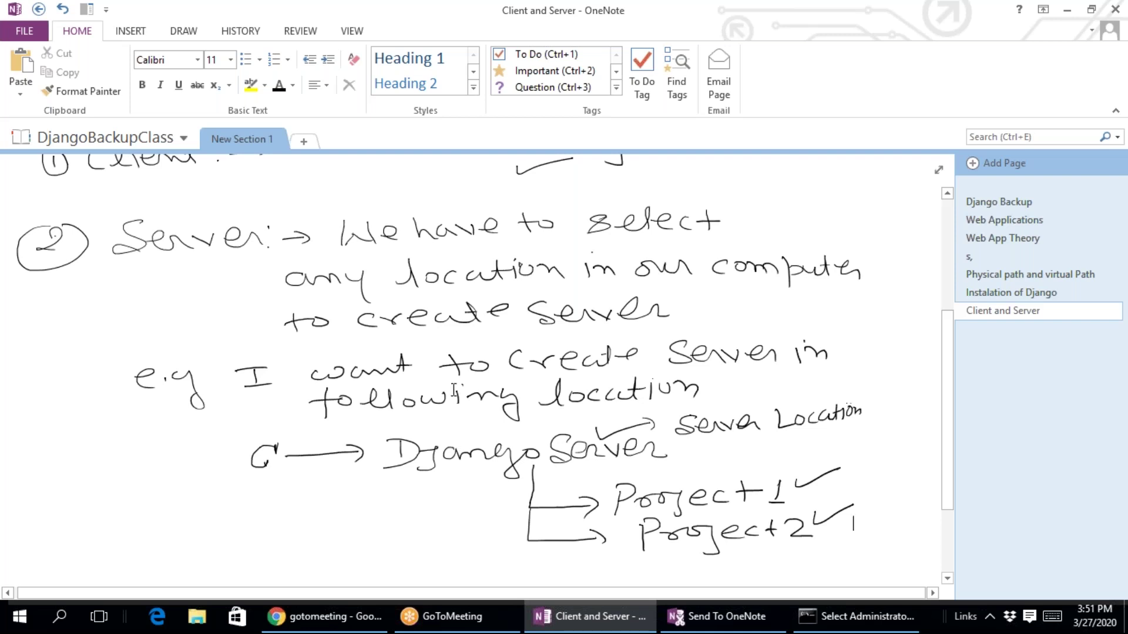
# Switch to File Explorer, create a folder named DjangoServer on Local Disk (C:) and open it
pyautogui.click(196, 617)
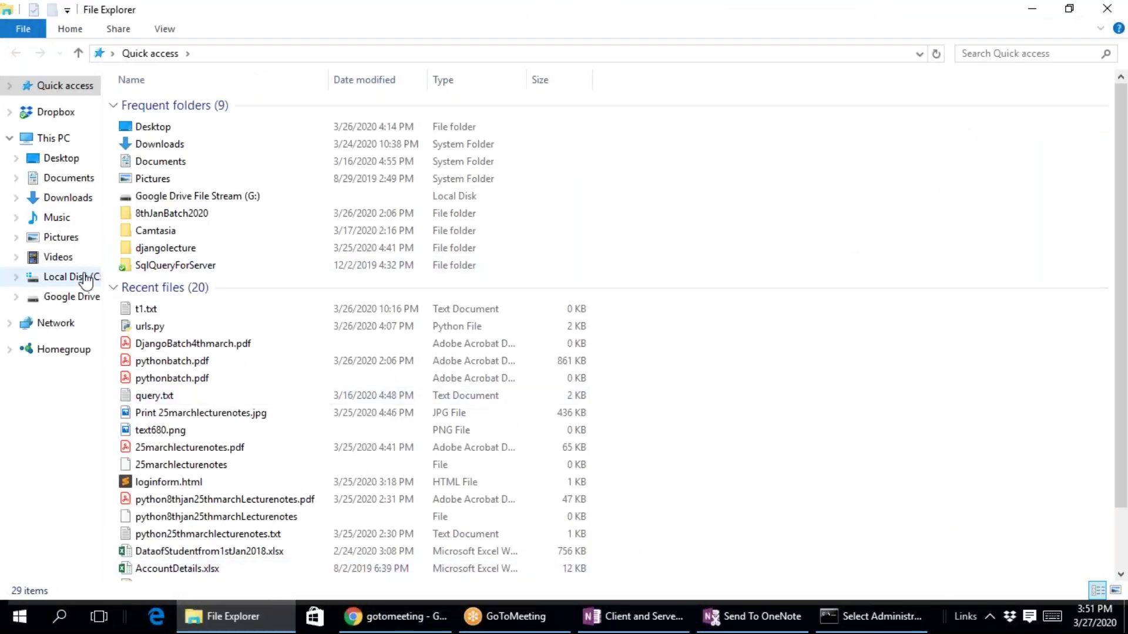
pyautogui.click(86, 278)
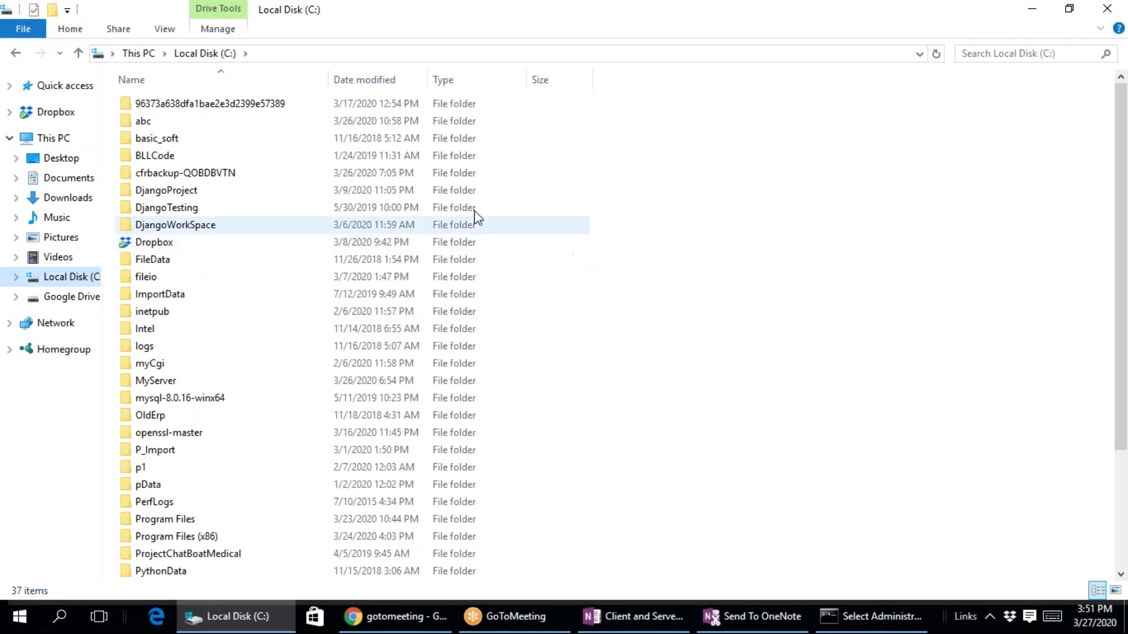
pyautogui.rightClick(630, 524)
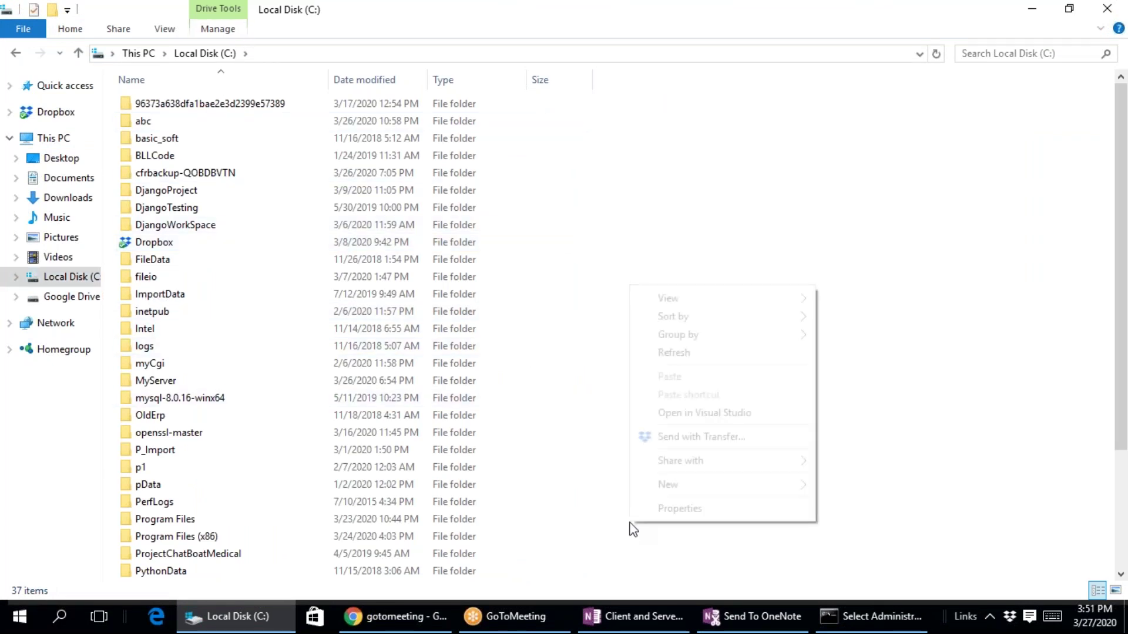
pyautogui.moveTo(678, 488)
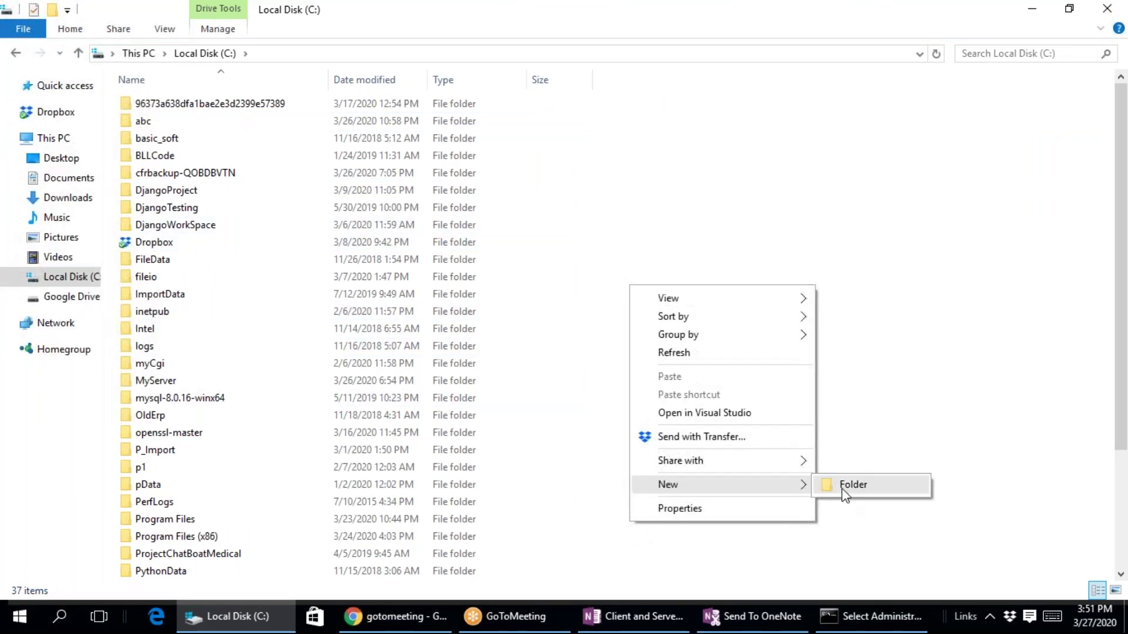
pyautogui.click(897, 484)
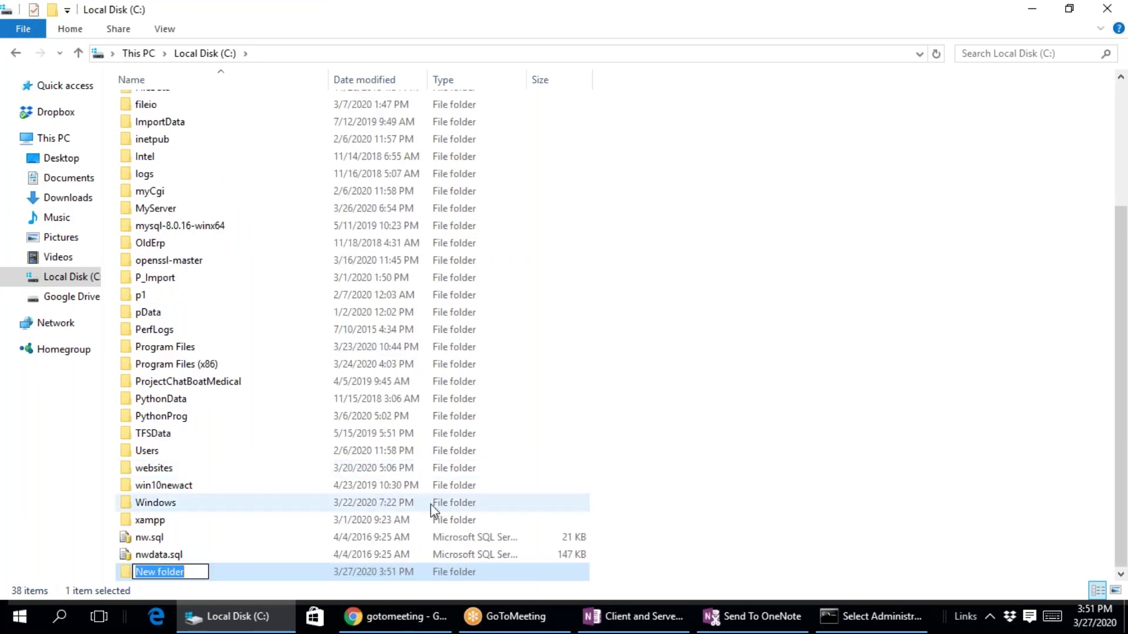
pyautogui.press('Return')
pyautogui.rightClick(147, 576)
pyautogui.click(171, 555)
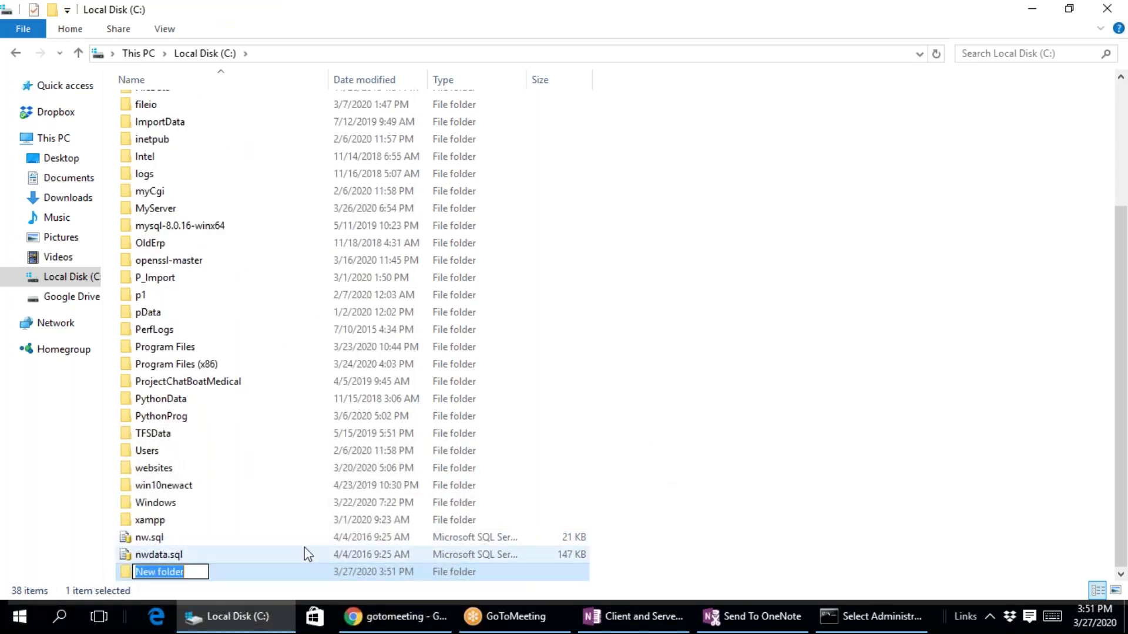
pyautogui.write('Django')
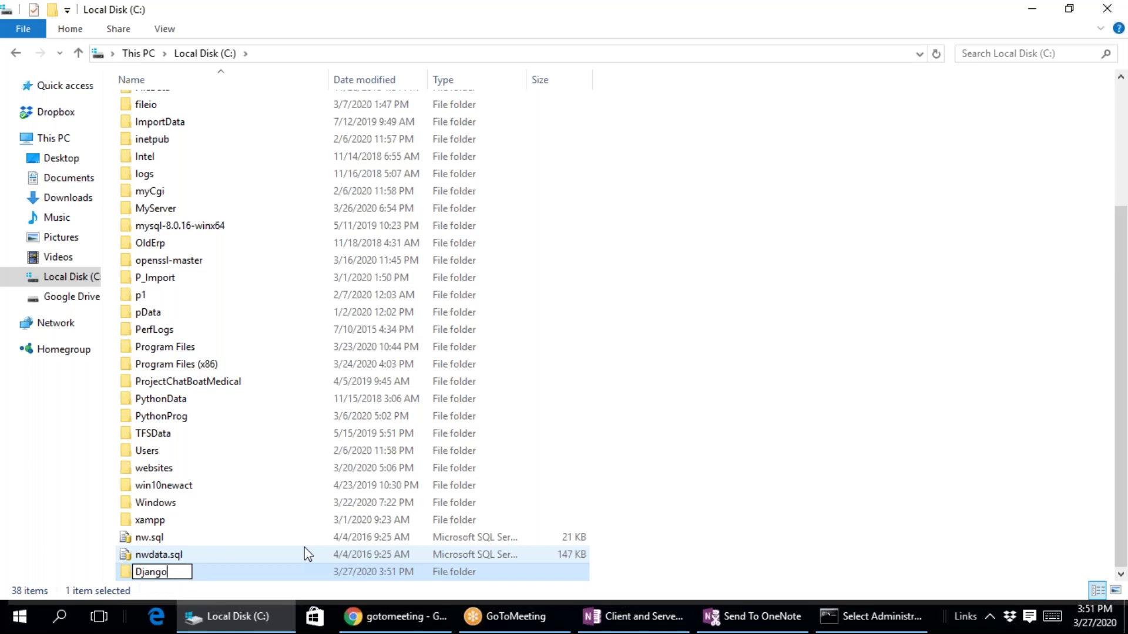
pyautogui.write('Server')
pyautogui.press('Return')
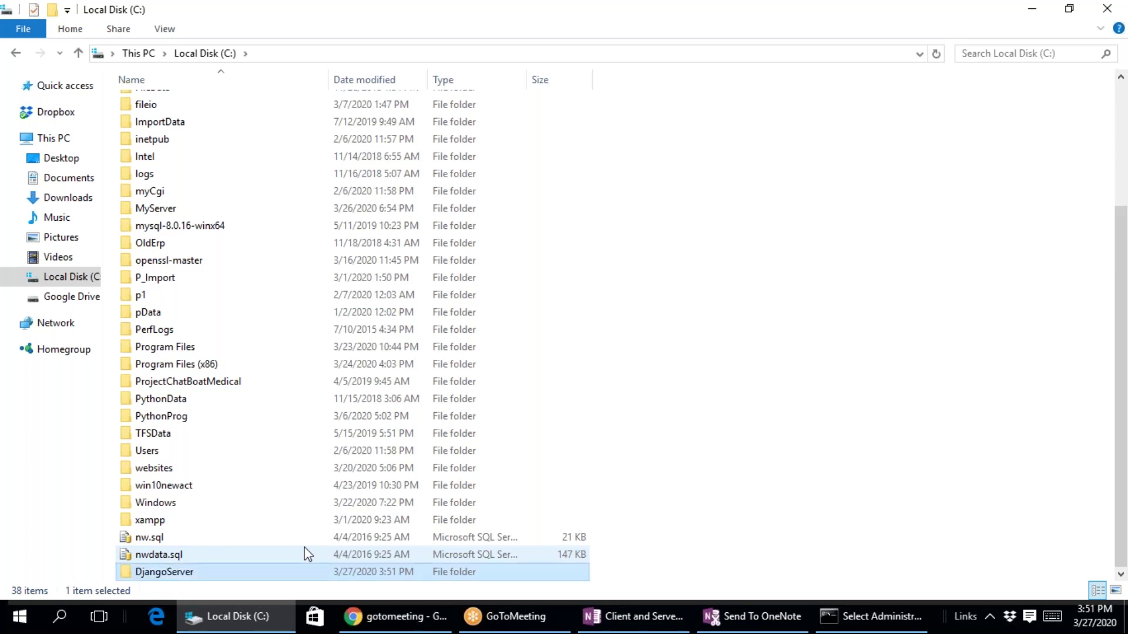
pyautogui.press('Return')
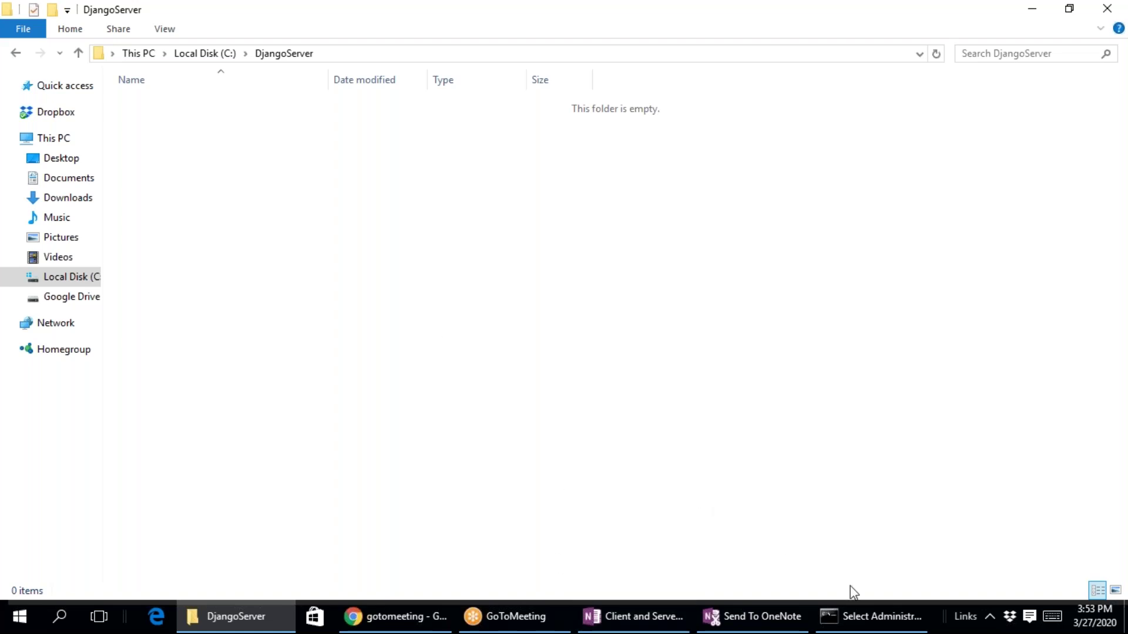
# Switch back to the Client and Server page in OneNote and go to the space below the project diagram
pyautogui.click(846, 621)
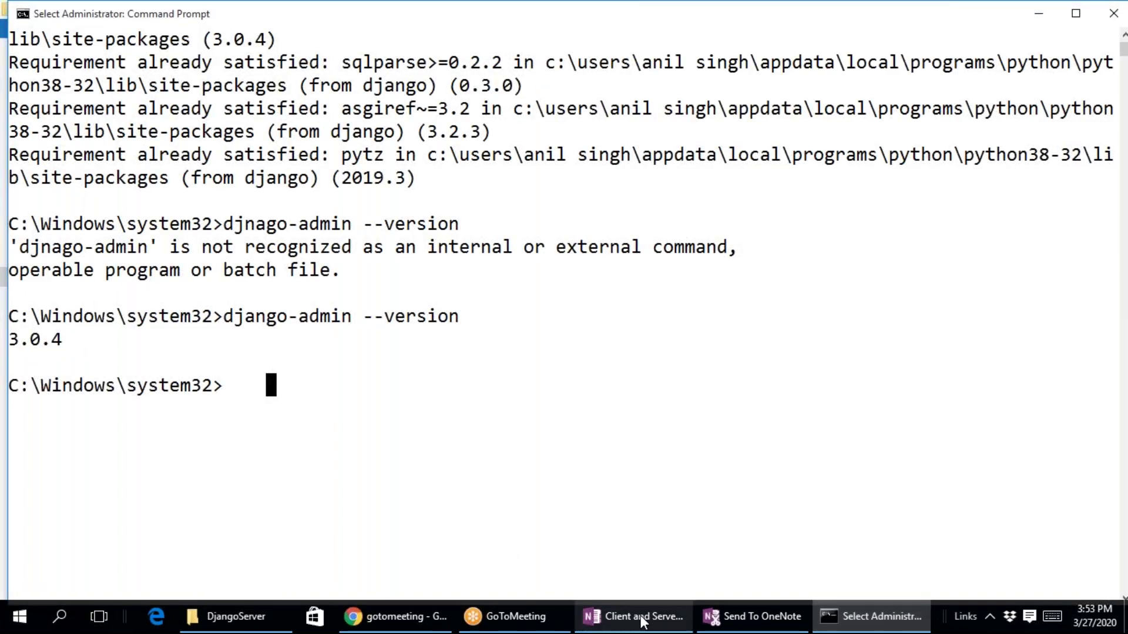
pyautogui.click(637, 617)
pyautogui.scroll(-3, 405, 486)
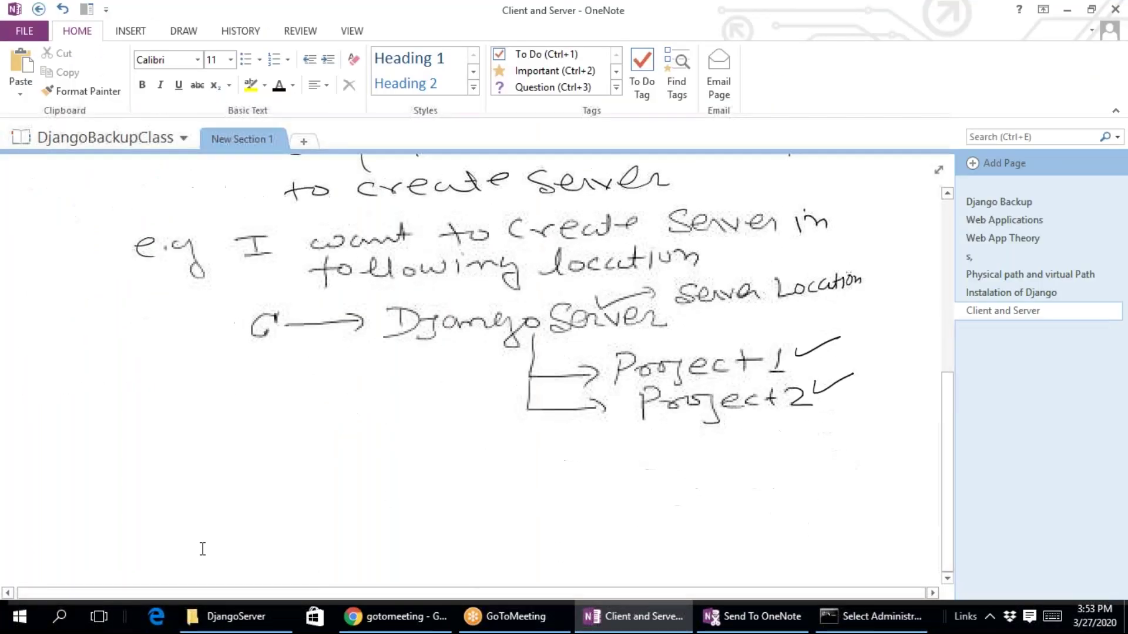
pyautogui.click(50, 492)
pyautogui.write('Now')
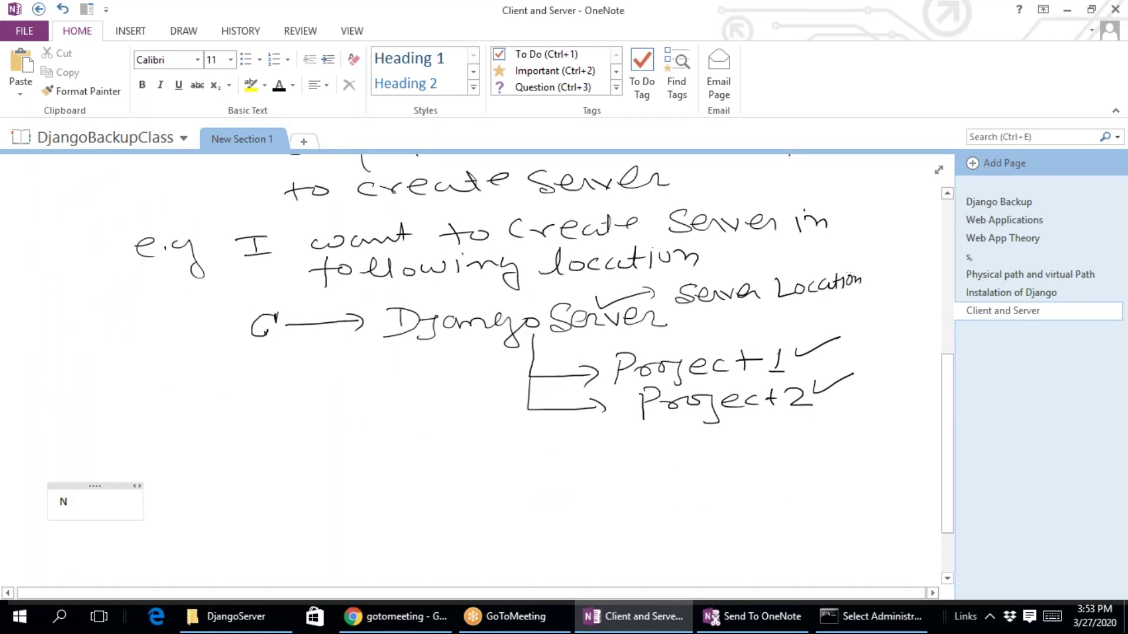
pyautogui.press('BackSpace')
pyautogui.press('BackSpace')
pyautogui.press('BackSpace')
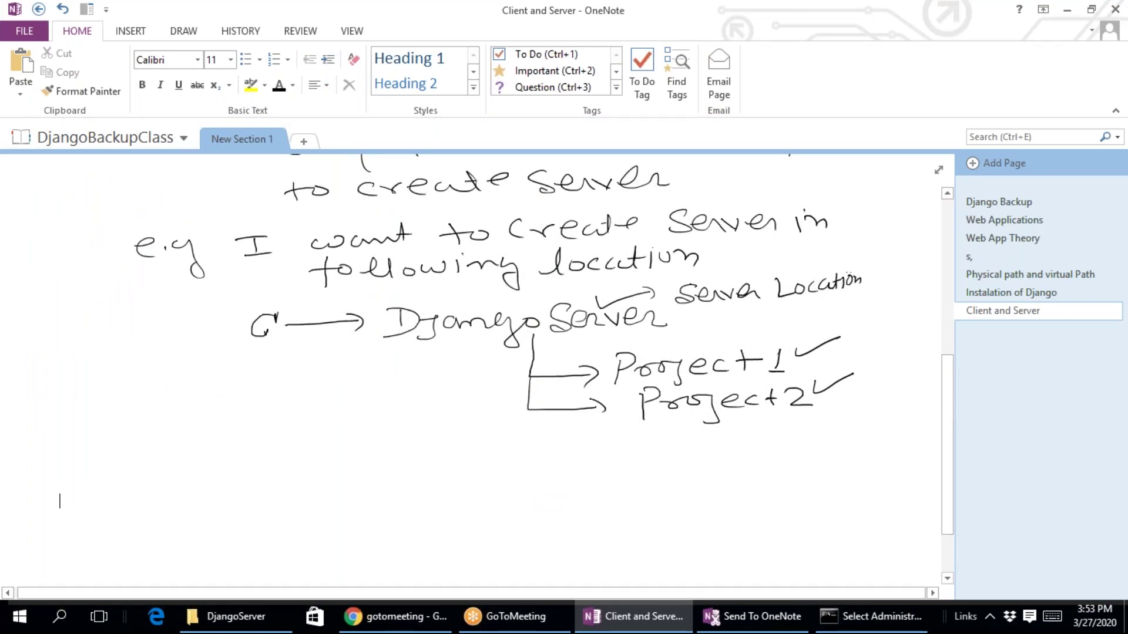
# Handwrite "Now we have to create website or Project on our server location." below the project diagram
pyautogui.scroll(-2, 302, 579)
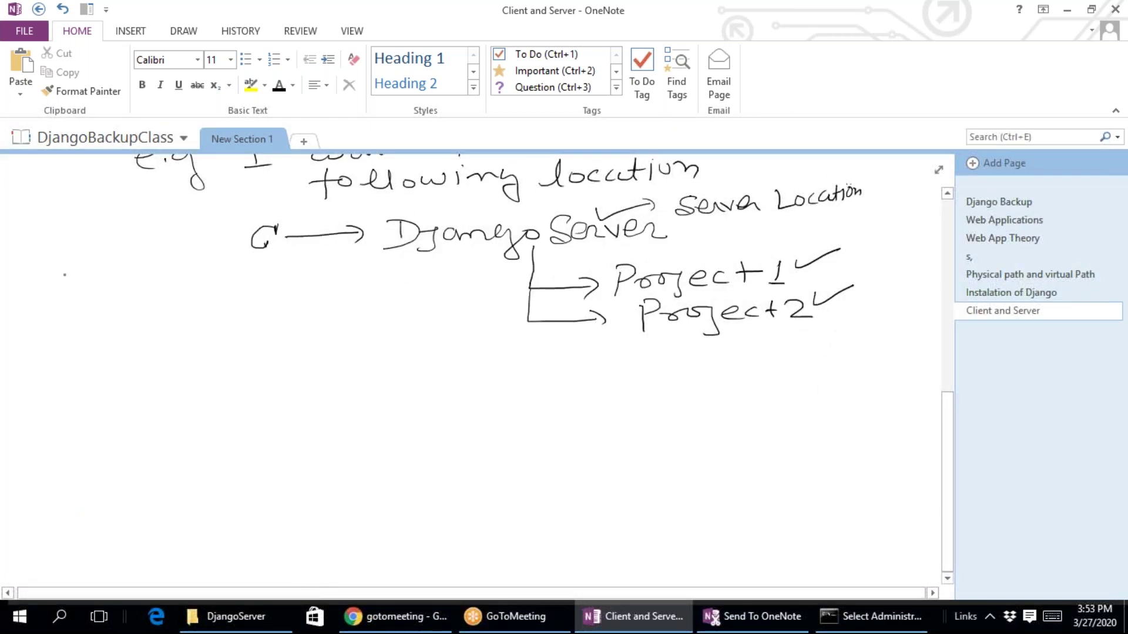
pyautogui.moveTo(77, 402)
pyautogui.mouseDown()
pyautogui.moveTo(78, 372)
pyautogui.moveTo(109, 368)
pyautogui.moveTo(126, 388)
pyautogui.moveTo(216, 376)
pyautogui.mouseUp()
pyautogui.moveTo(230, 382)
pyautogui.mouseDown()
pyautogui.moveTo(303, 391)
pyautogui.moveTo(347, 376)
pyautogui.moveTo(419, 393)
pyautogui.mouseUp()
pyautogui.moveTo(404, 381); pyautogui.dragTo(447, 383)
pyautogui.moveTo(487, 374)
pyautogui.mouseDown()
pyautogui.moveTo(479, 387)
pyautogui.moveTo(526, 376)
pyautogui.moveTo(550, 389)
pyautogui.mouseUp()
pyautogui.moveTo(556, 383); pyautogui.dragTo(587, 389)
pyautogui.moveTo(591, 365)
pyautogui.mouseDown()
pyautogui.moveTo(591, 390)
pyautogui.moveTo(594, 378)
pyautogui.mouseUp()
pyautogui.moveTo(601, 379)
pyautogui.mouseDown()
pyautogui.moveTo(626, 372)
pyautogui.moveTo(630, 391)
pyautogui.moveTo(691, 375)
pyautogui.mouseUp()
pyautogui.moveTo(697, 379); pyautogui.dragTo(739, 393)
pyautogui.moveTo(765, 373)
pyautogui.mouseDown()
pyautogui.moveTo(768, 387)
pyautogui.moveTo(785, 386)
pyautogui.moveTo(787, 374)
pyautogui.mouseUp()
pyautogui.moveTo(791, 377)
pyautogui.mouseDown()
pyautogui.moveTo(811, 370)
pyautogui.moveTo(805, 387)
pyautogui.mouseUp()
pyautogui.moveTo(826, 372); pyautogui.dragTo(846, 381)
pyautogui.moveTo(845, 383); pyautogui.dragTo(862, 374)
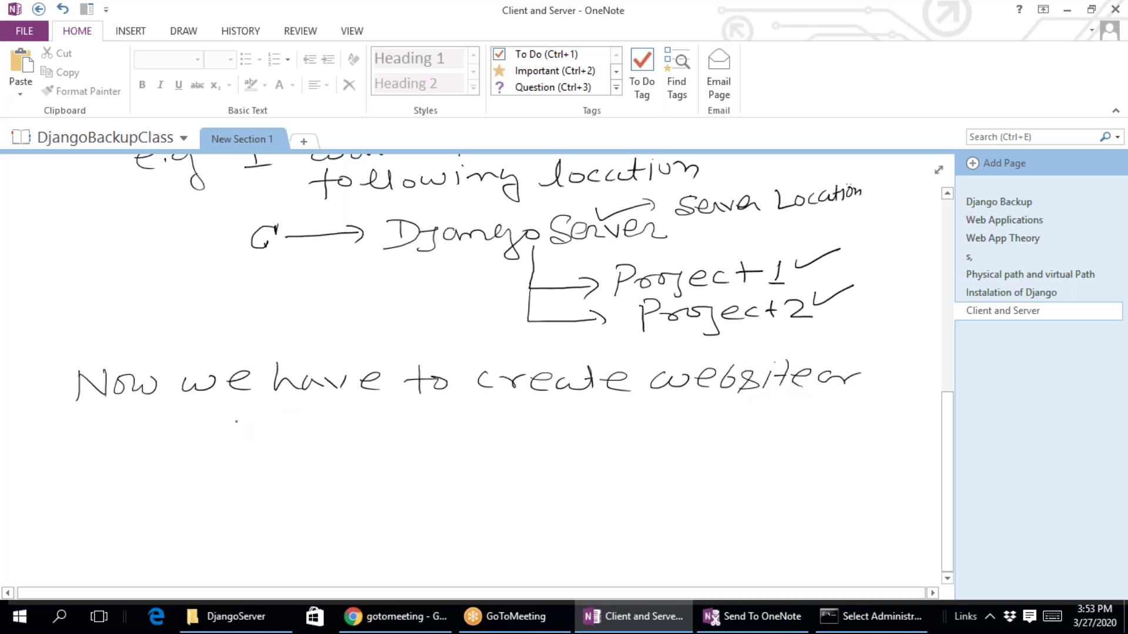
pyautogui.moveTo(97, 416)
pyautogui.mouseDown()
pyautogui.moveTo(96, 443)
pyautogui.moveTo(126, 424)
pyautogui.mouseUp()
pyautogui.moveTo(131, 424); pyautogui.dragTo(161, 428)
pyautogui.moveTo(154, 421)
pyautogui.mouseDown()
pyautogui.moveTo(179, 455)
pyautogui.moveTo(203, 435)
pyautogui.moveTo(248, 434)
pyautogui.mouseUp()
pyautogui.moveTo(228, 426); pyautogui.dragTo(517, 423)
pyautogui.moveTo(525, 424); pyautogui.dragTo(641, 429)
pyautogui.moveTo(665, 419)
pyautogui.mouseDown()
pyautogui.moveTo(688, 428)
pyautogui.moveTo(700, 414)
pyautogui.mouseUp()
pyautogui.moveTo(699, 416)
pyautogui.mouseDown()
pyautogui.moveTo(702, 429)
pyautogui.moveTo(726, 418)
pyautogui.mouseUp()
pyautogui.moveTo(734, 425); pyautogui.dragTo(742, 424)
pyautogui.click(745, 426)
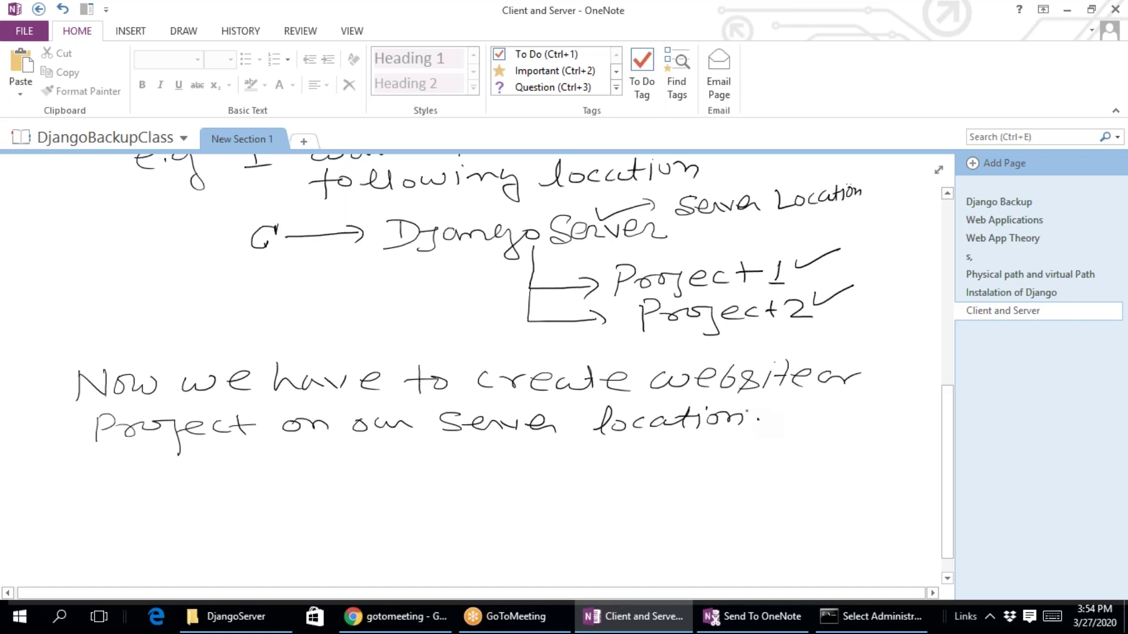
# Handwrite "for this we have to open cmd at same location" below the website note
pyautogui.scroll(-2, 415, 496)
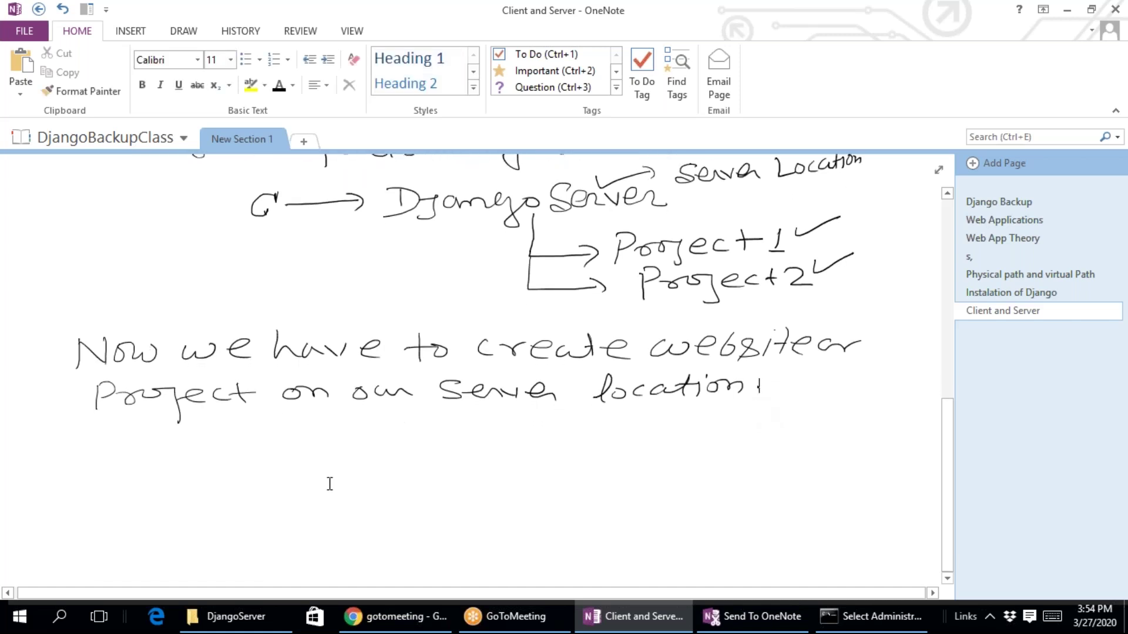
pyautogui.moveTo(125, 435)
pyautogui.mouseDown()
pyautogui.moveTo(133, 460)
pyautogui.moveTo(141, 445)
pyautogui.mouseUp()
pyautogui.moveTo(141, 448)
pyautogui.mouseDown()
pyautogui.moveTo(203, 457)
pyautogui.moveTo(211, 445)
pyautogui.mouseUp()
pyautogui.moveTo(210, 437); pyautogui.dragTo(232, 454)
pyautogui.moveTo(259, 443)
pyautogui.mouseDown()
pyautogui.moveTo(271, 456)
pyautogui.moveTo(322, 442)
pyautogui.moveTo(395, 452)
pyautogui.moveTo(439, 437)
pyautogui.moveTo(494, 452)
pyautogui.mouseUp()
pyautogui.moveTo(479, 442)
pyautogui.mouseDown()
pyautogui.moveTo(546, 438)
pyautogui.moveTo(553, 455)
pyautogui.mouseUp()
pyautogui.moveTo(556, 436)
pyautogui.mouseDown()
pyautogui.moveTo(594, 449)
pyautogui.moveTo(617, 438)
pyautogui.moveTo(702, 448)
pyautogui.moveTo(727, 428)
pyautogui.moveTo(764, 445)
pyautogui.mouseUp()
pyautogui.click(734, 448)
pyautogui.moveTo(779, 428)
pyautogui.mouseDown()
pyautogui.moveTo(782, 447)
pyautogui.moveTo(791, 436)
pyautogui.mouseUp()
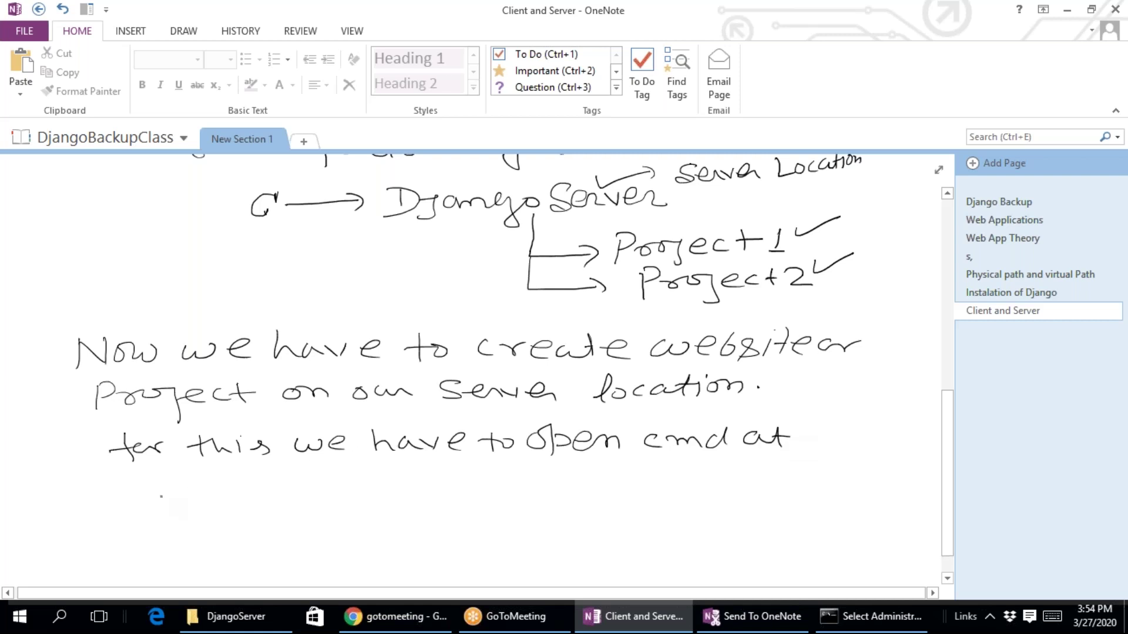
pyautogui.moveTo(155, 479)
pyautogui.mouseDown()
pyautogui.moveTo(145, 503)
pyautogui.moveTo(193, 493)
pyautogui.mouseUp()
pyautogui.moveTo(193, 493)
pyautogui.mouseDown()
pyautogui.moveTo(338, 478)
pyautogui.moveTo(404, 488)
pyautogui.mouseUp()
pyautogui.moveTo(401, 474); pyautogui.dragTo(438, 481)
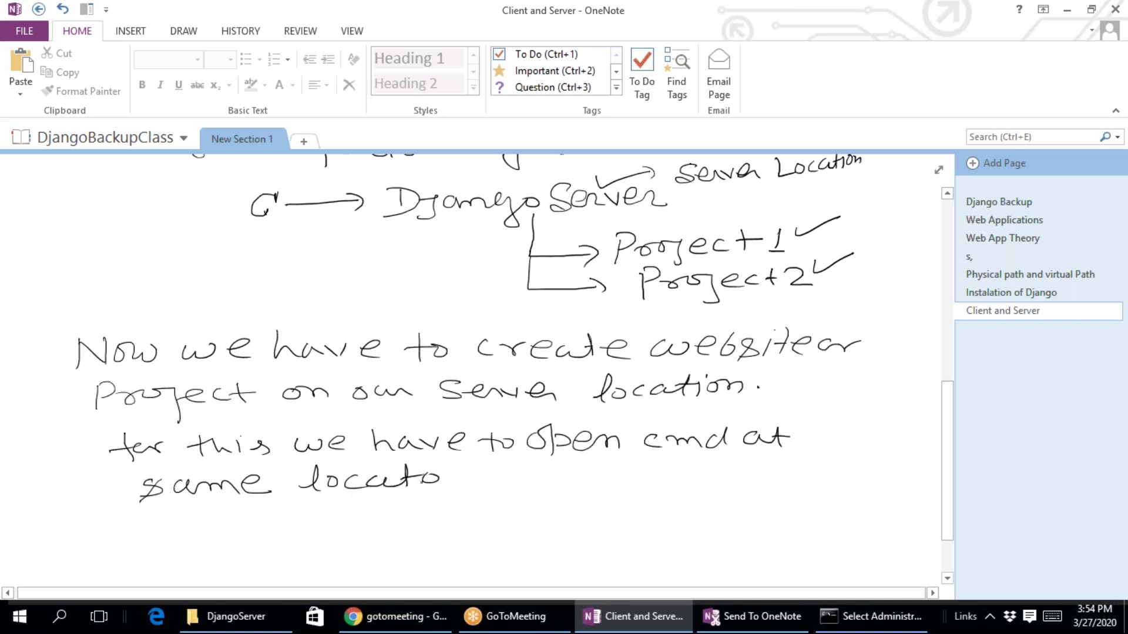
pyautogui.moveTo(416, 472)
pyautogui.mouseDown()
pyautogui.moveTo(414, 487)
pyautogui.moveTo(470, 487)
pyautogui.mouseUp()
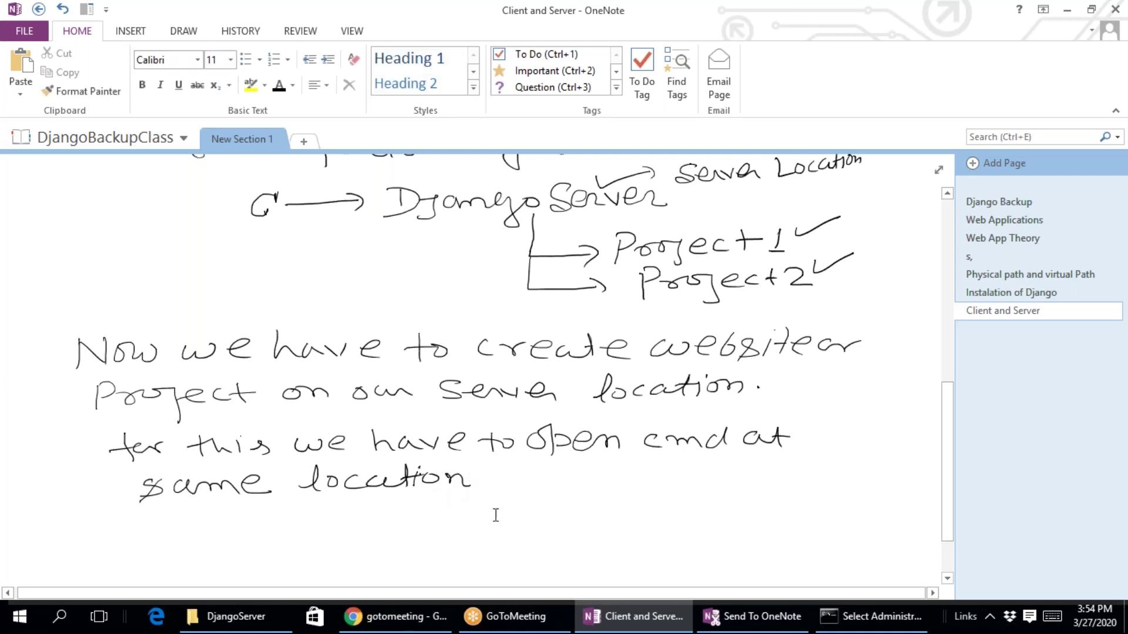
# Handwrite "write cmd on address bar and press Enter" below the note about opening cmd
pyautogui.scroll(-3, 496, 501)
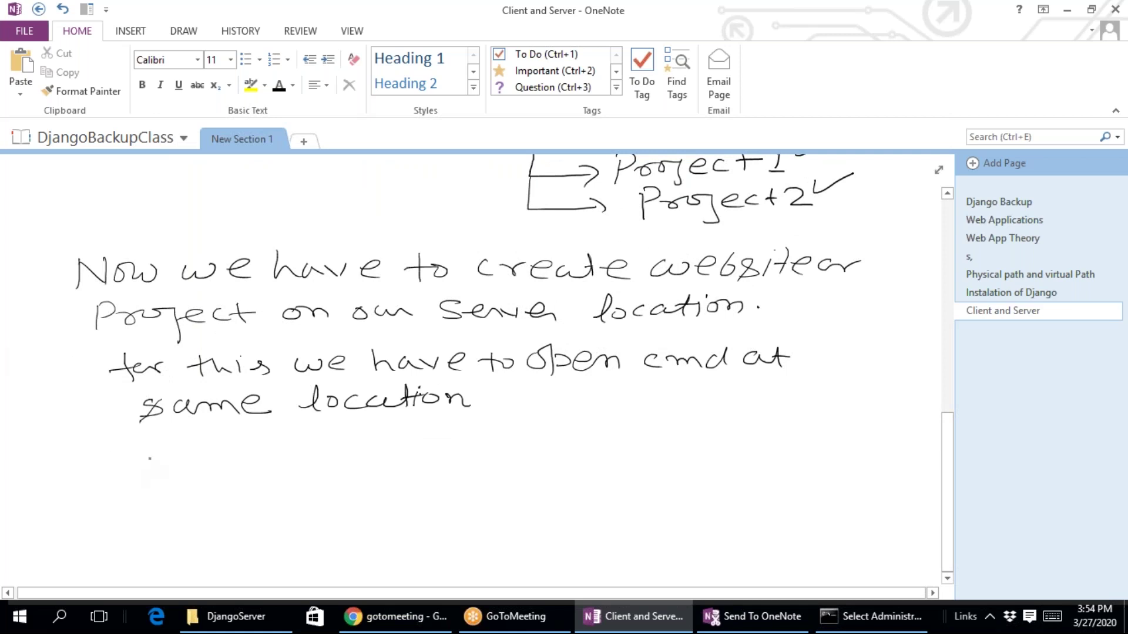
pyautogui.moveTo(128, 451)
pyautogui.mouseDown()
pyautogui.moveTo(185, 449)
pyautogui.moveTo(189, 459)
pyautogui.moveTo(209, 446)
pyautogui.mouseUp()
pyautogui.moveTo(213, 450)
pyautogui.mouseDown()
pyautogui.moveTo(525, 447)
pyautogui.moveTo(549, 426)
pyautogui.moveTo(546, 445)
pyautogui.mouseUp()
pyautogui.click(265, 451)
pyautogui.moveTo(557, 444)
pyautogui.mouseDown()
pyautogui.moveTo(575, 430)
pyautogui.moveTo(622, 445)
pyautogui.moveTo(676, 438)
pyautogui.mouseUp()
pyautogui.click(650, 430)
pyautogui.moveTo(686, 425)
pyautogui.mouseDown()
pyautogui.moveTo(687, 438)
pyautogui.moveTo(712, 427)
pyautogui.moveTo(791, 438)
pyautogui.mouseUp()
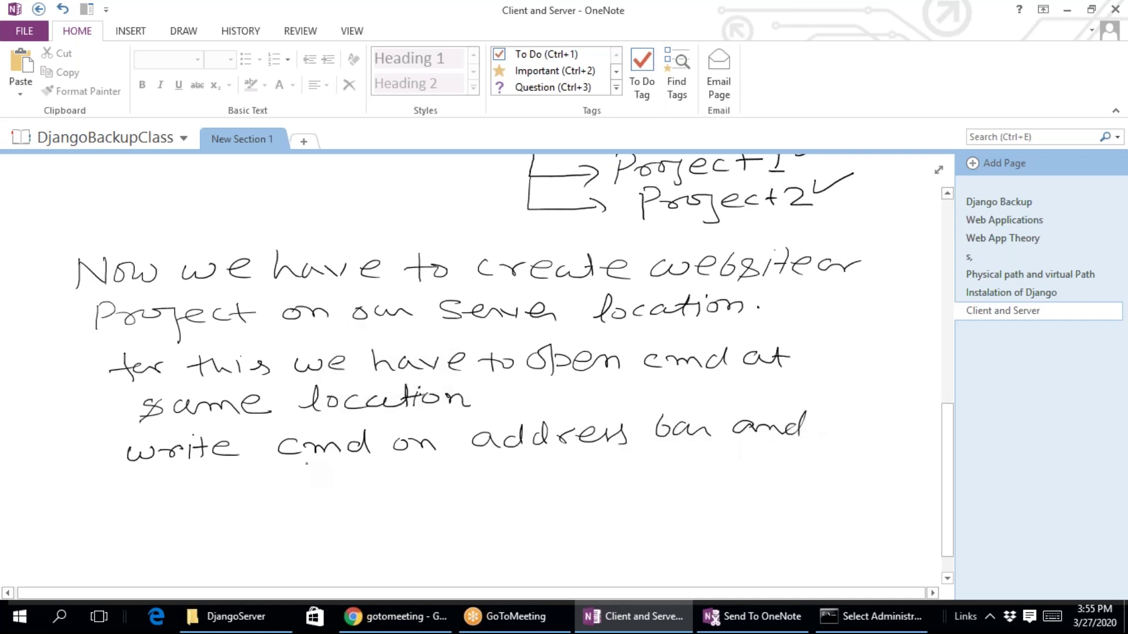
pyautogui.moveTo(208, 472)
pyautogui.mouseDown()
pyautogui.moveTo(210, 497)
pyautogui.moveTo(233, 479)
pyautogui.moveTo(338, 487)
pyautogui.moveTo(374, 470)
pyautogui.moveTo(372, 488)
pyautogui.moveTo(407, 464)
pyautogui.moveTo(457, 477)
pyautogui.mouseUp()
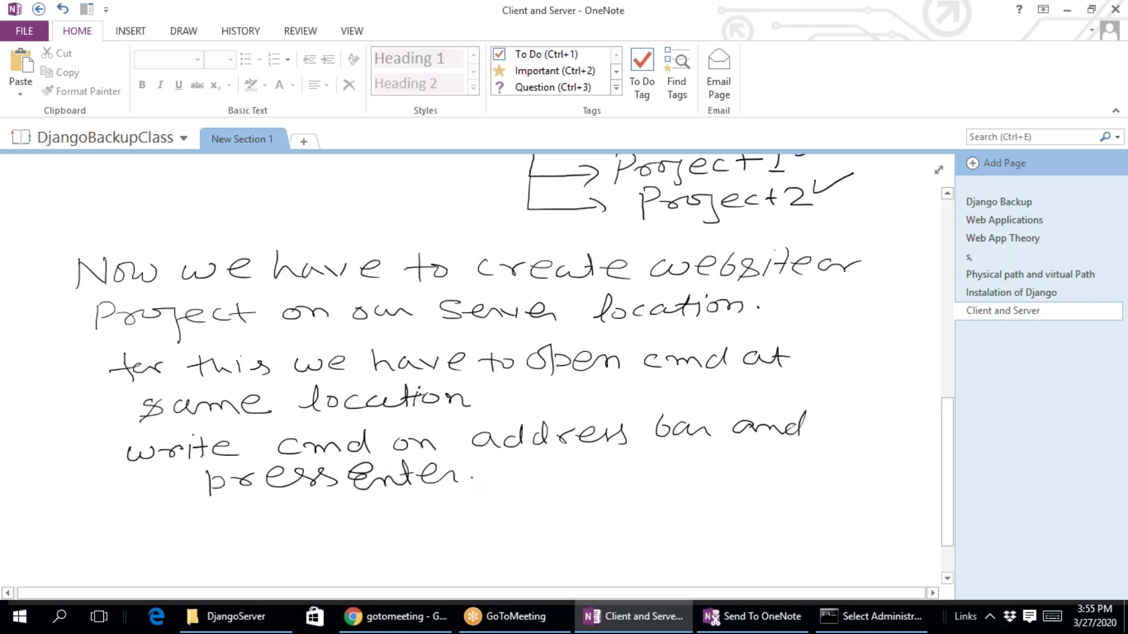
# Mark the starts of the three notes beginning "write cmd", "for this" and "Now we have" with check marks
pyautogui.moveTo(103, 454); pyautogui.dragTo(128, 457)
pyautogui.moveTo(90, 381); pyautogui.dragTo(117, 369)
pyautogui.moveTo(58, 279); pyautogui.dragTo(90, 277)
pyautogui.press('Escape')
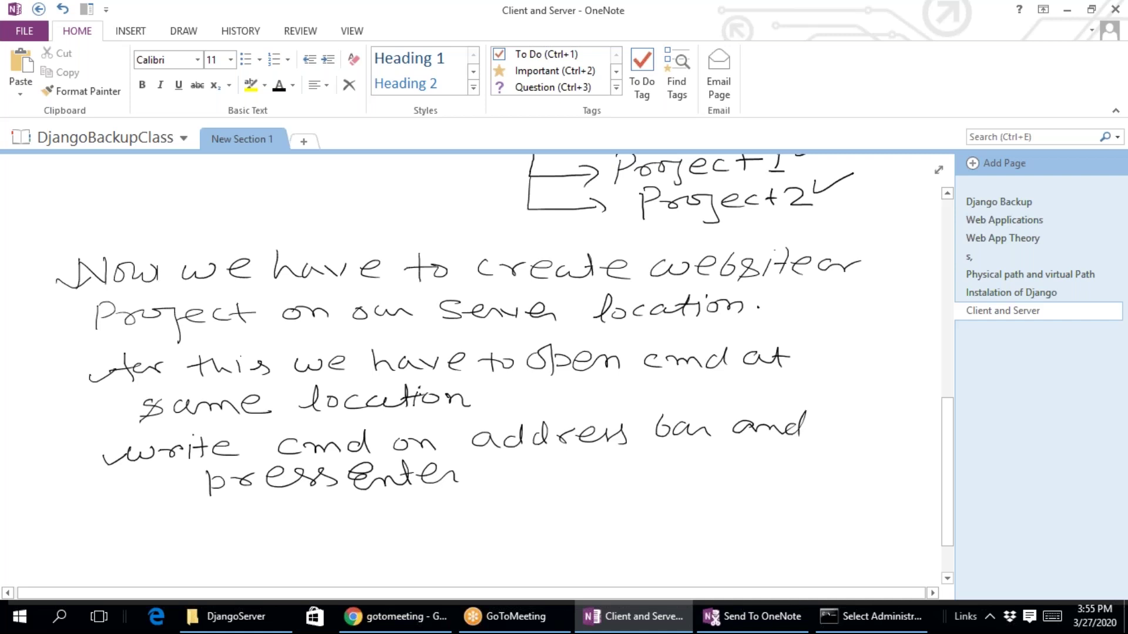
pyautogui.moveTo(157, 264); pyautogui.dragTo(156, 282)
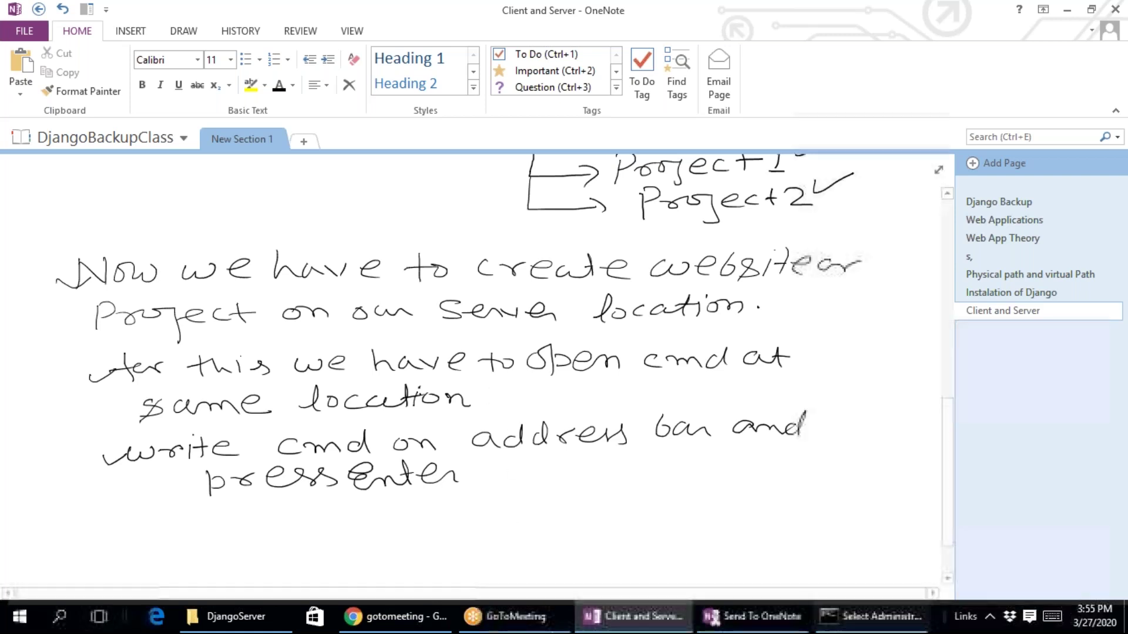
# Close the old command prompt window and open cmd from File Explorer at the C:\DjangoServer folder
pyautogui.rightClick(871, 616)
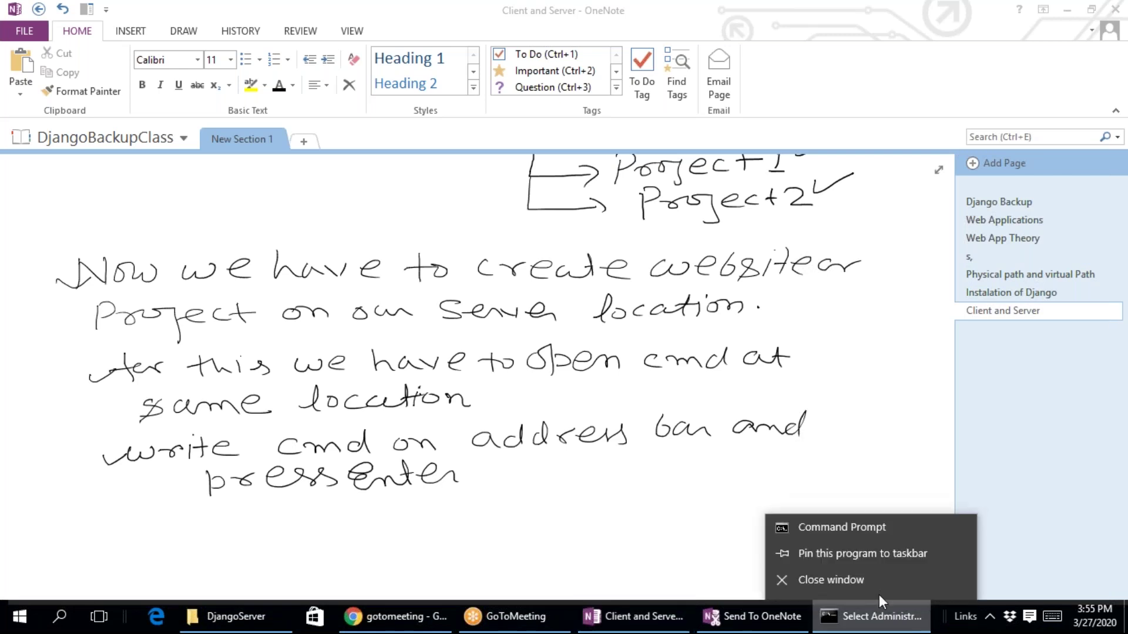
pyautogui.click(867, 582)
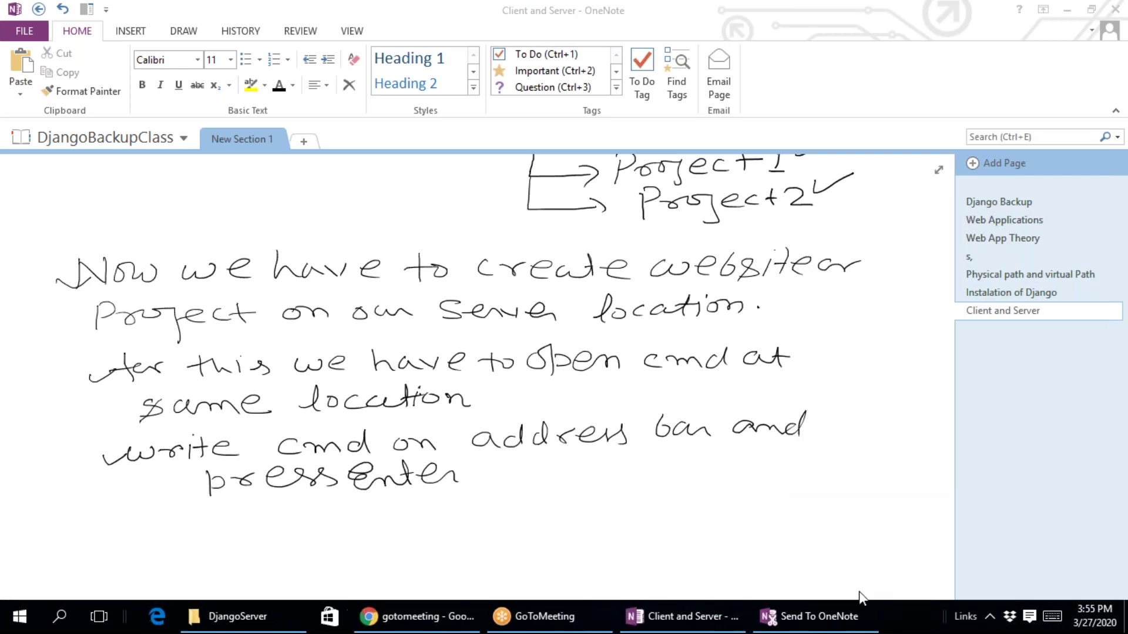
pyautogui.click(243, 618)
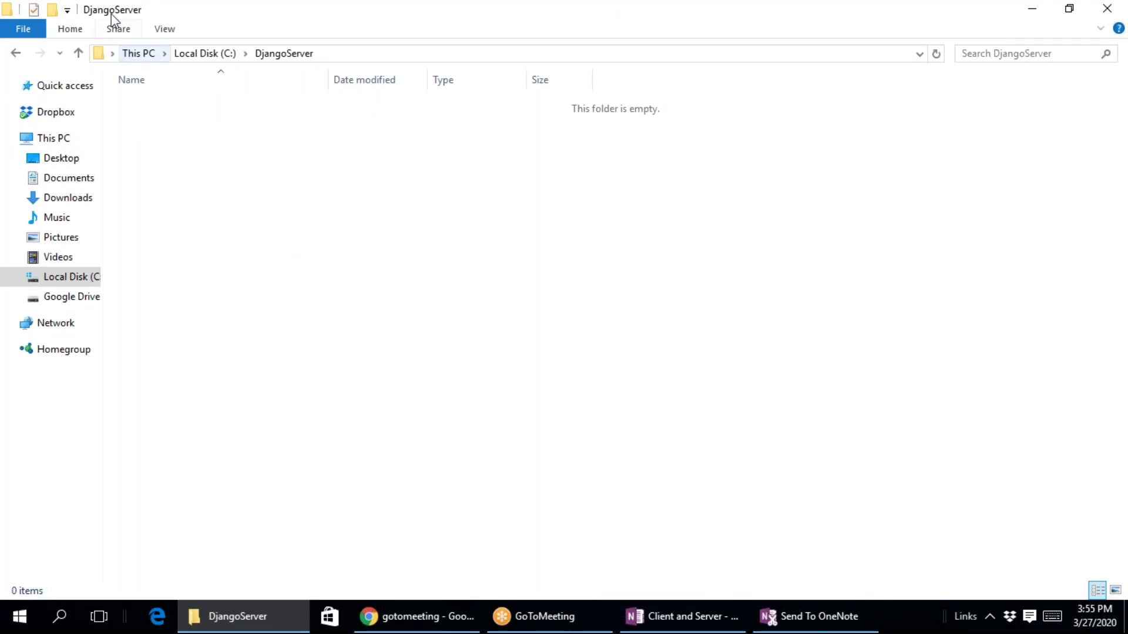
pyautogui.click(345, 53)
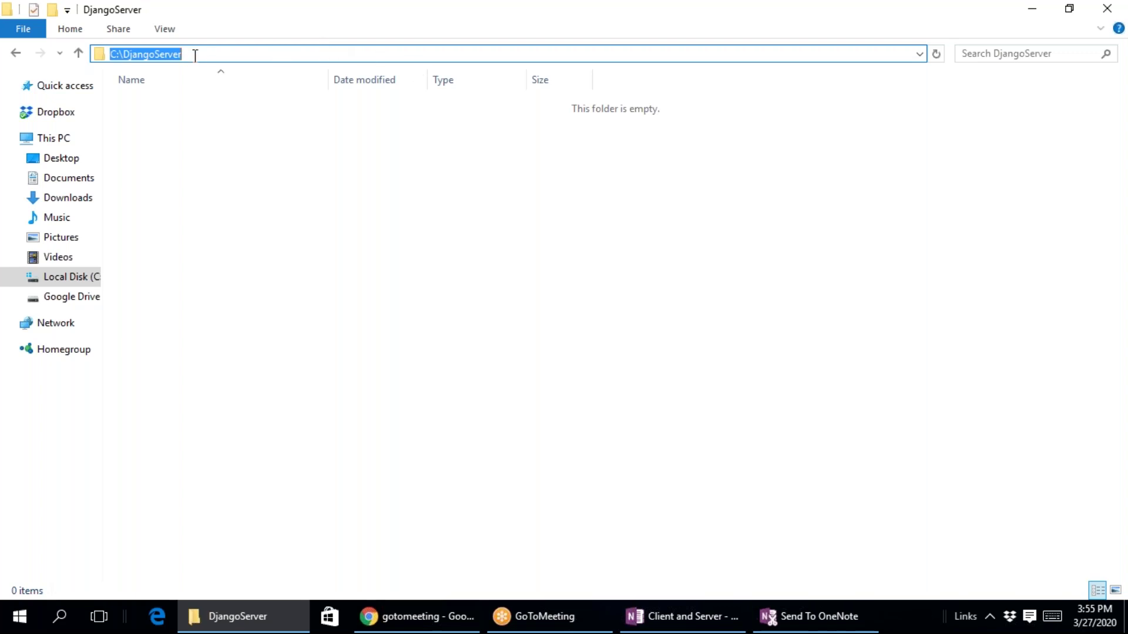
pyautogui.write('cmd')
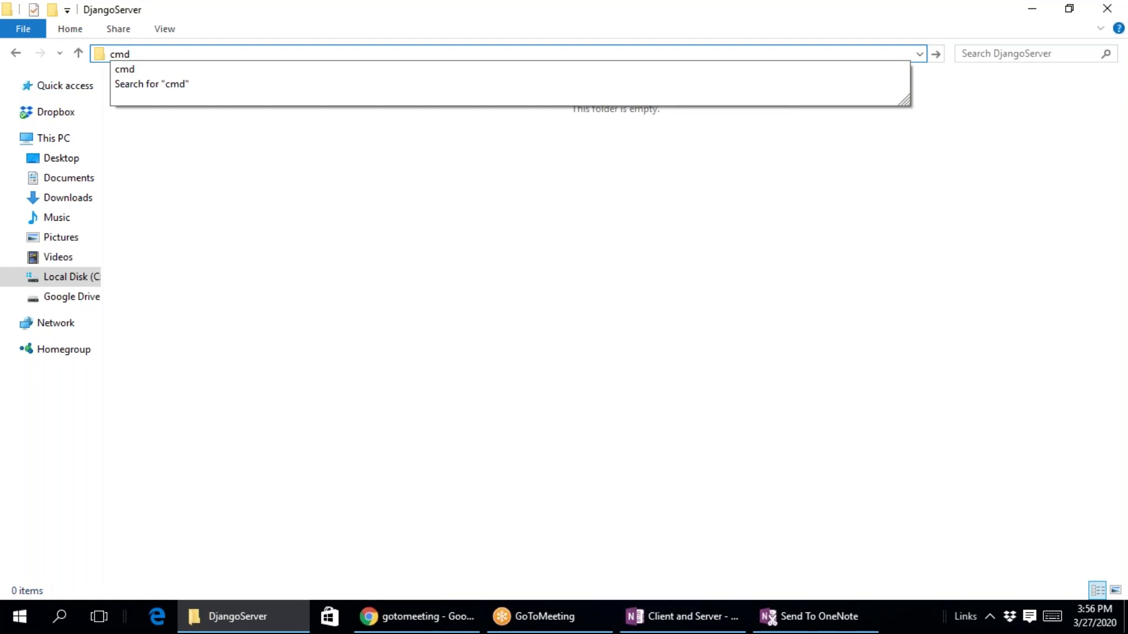
pyautogui.press('Return')
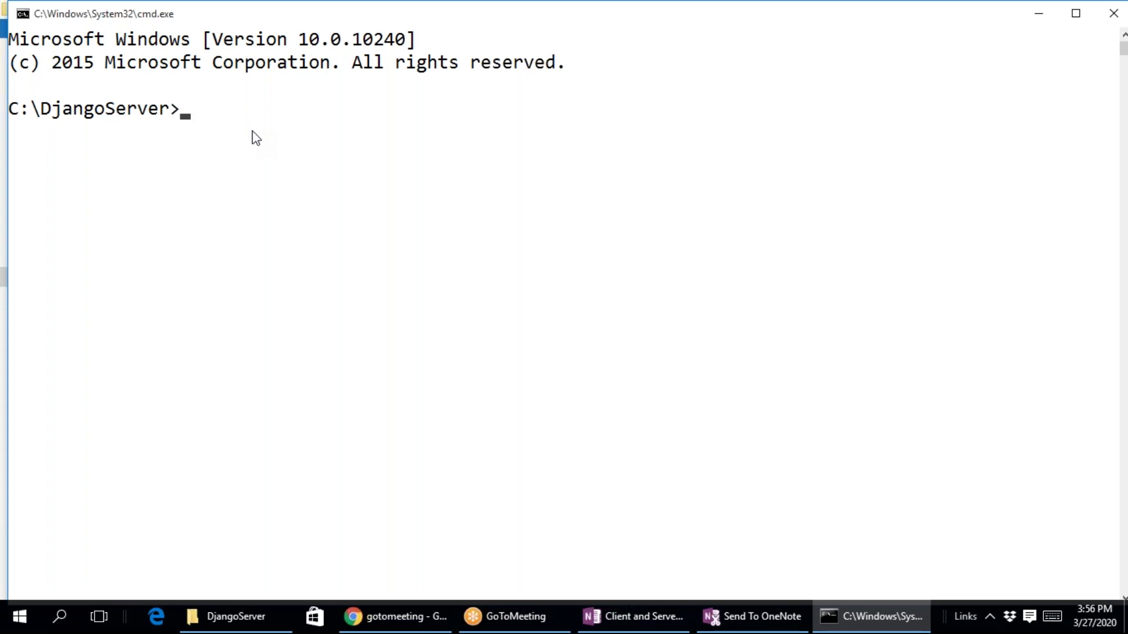
# Switch to OneNote and add the heading "Command to create project:" in size 20 text below the handwritten notes
pyautogui.click(647, 622)
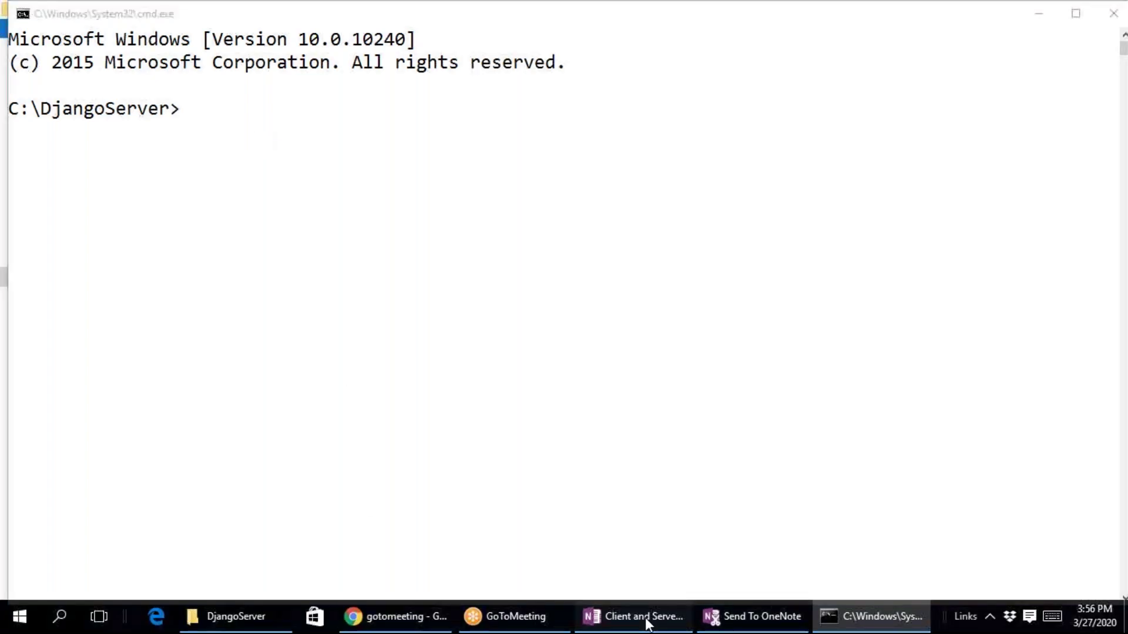
pyautogui.scroll(-3, 307, 549)
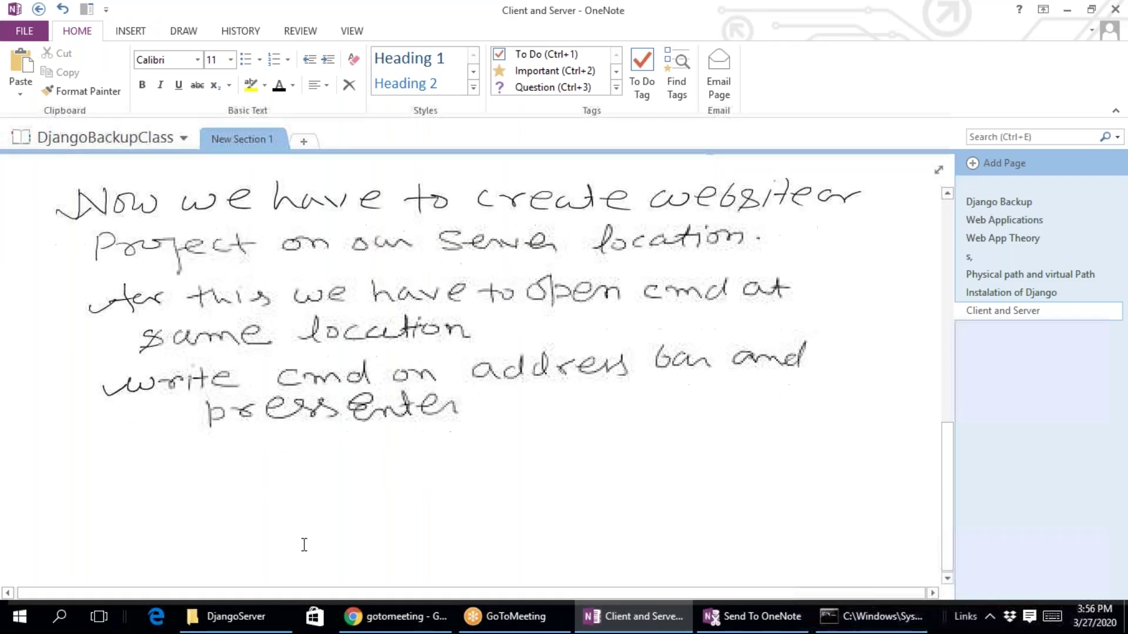
pyautogui.click(48, 485)
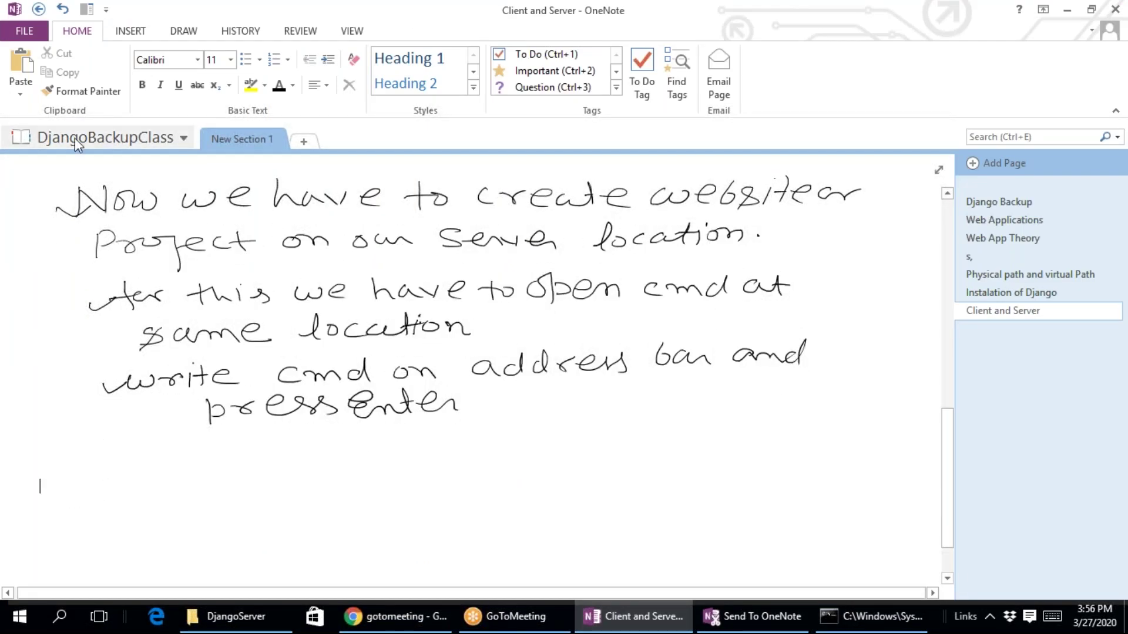
pyautogui.click(232, 60)
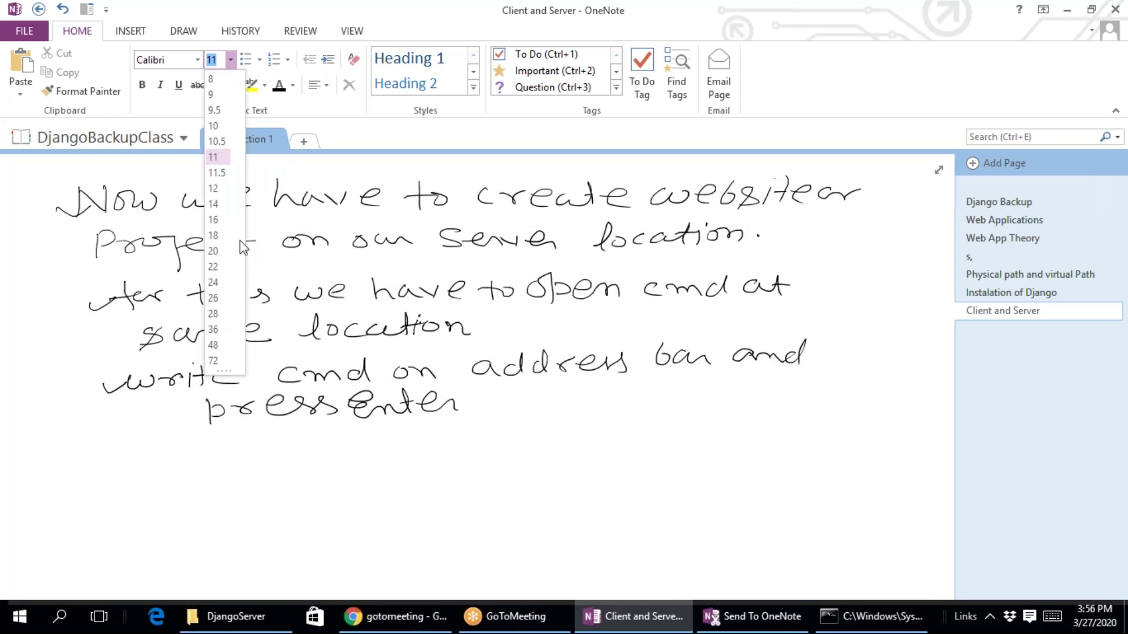
pyautogui.click(219, 250)
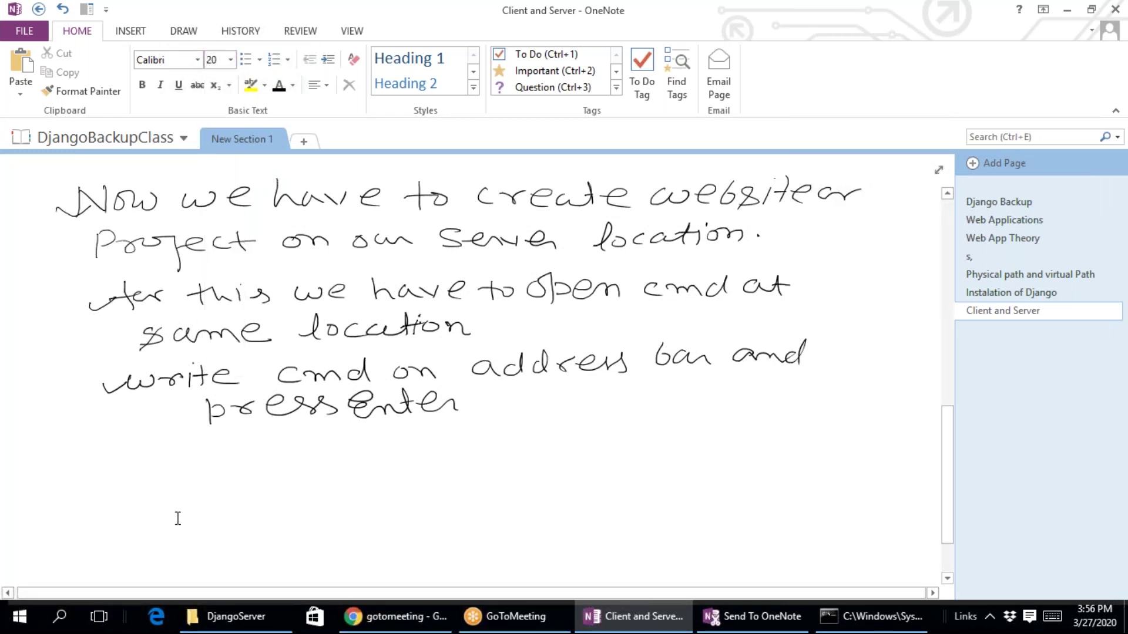
pyautogui.write('Command to create project:')
pyautogui.press('Return')
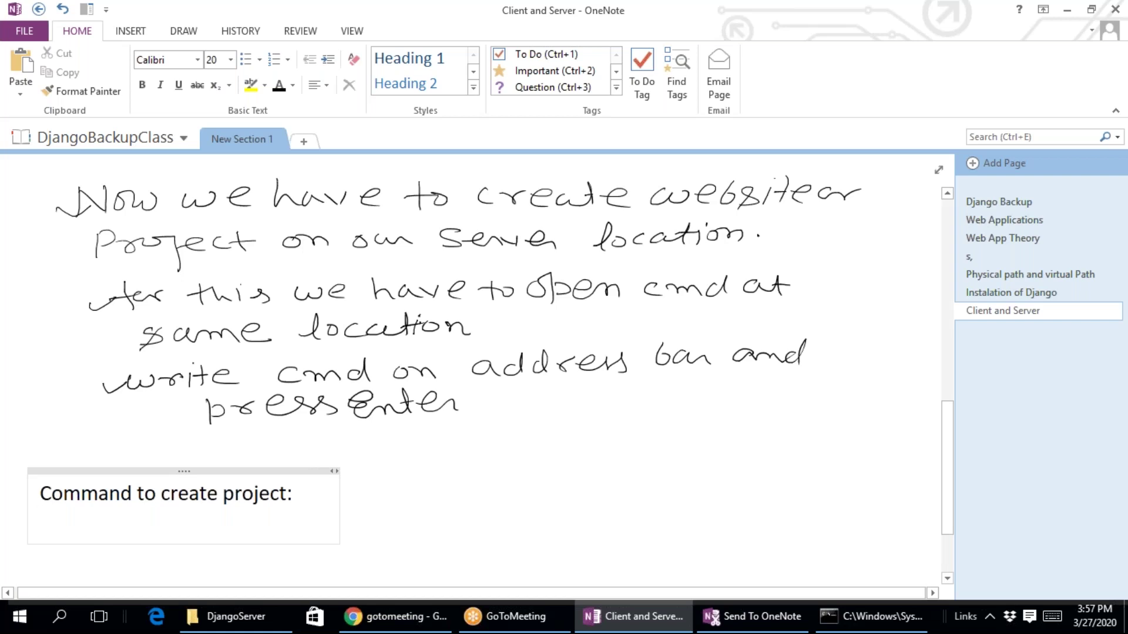
# Write the command syntax "Django-admin startproject projectname or websitename" under the "Command to create project:" heading
pyautogui.write('django-ad')
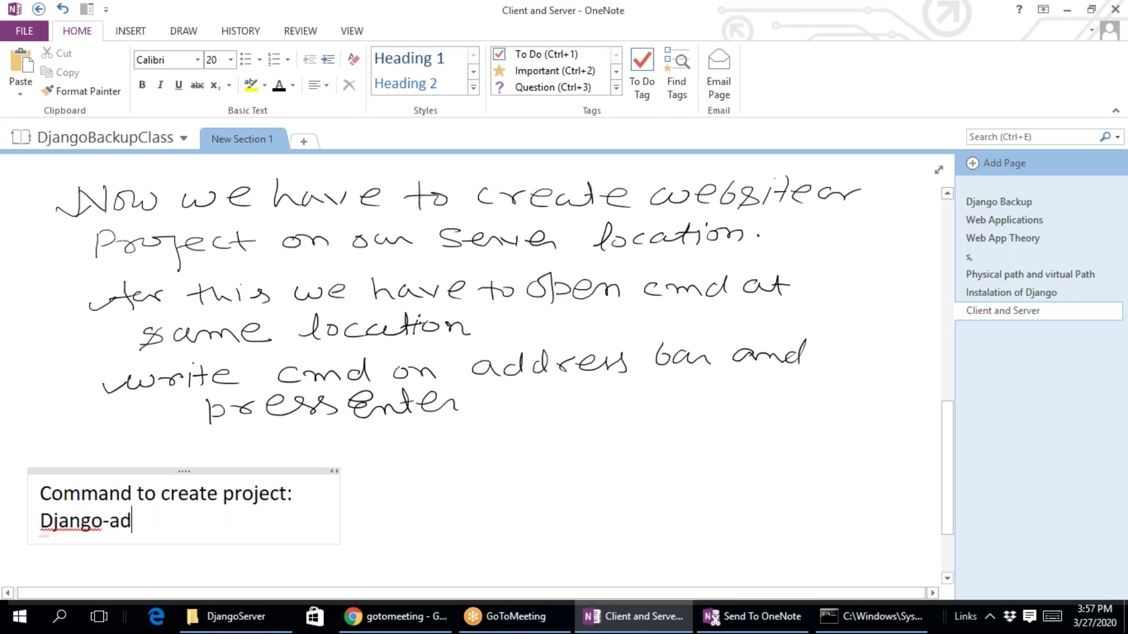
pyautogui.write('min')
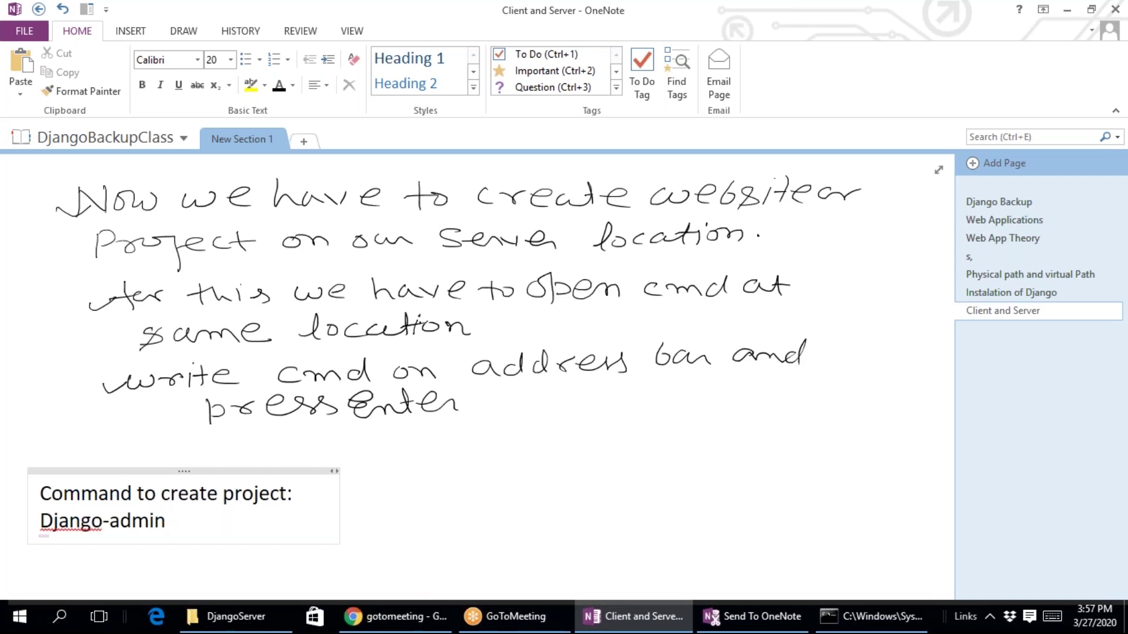
pyautogui.write('startproject')
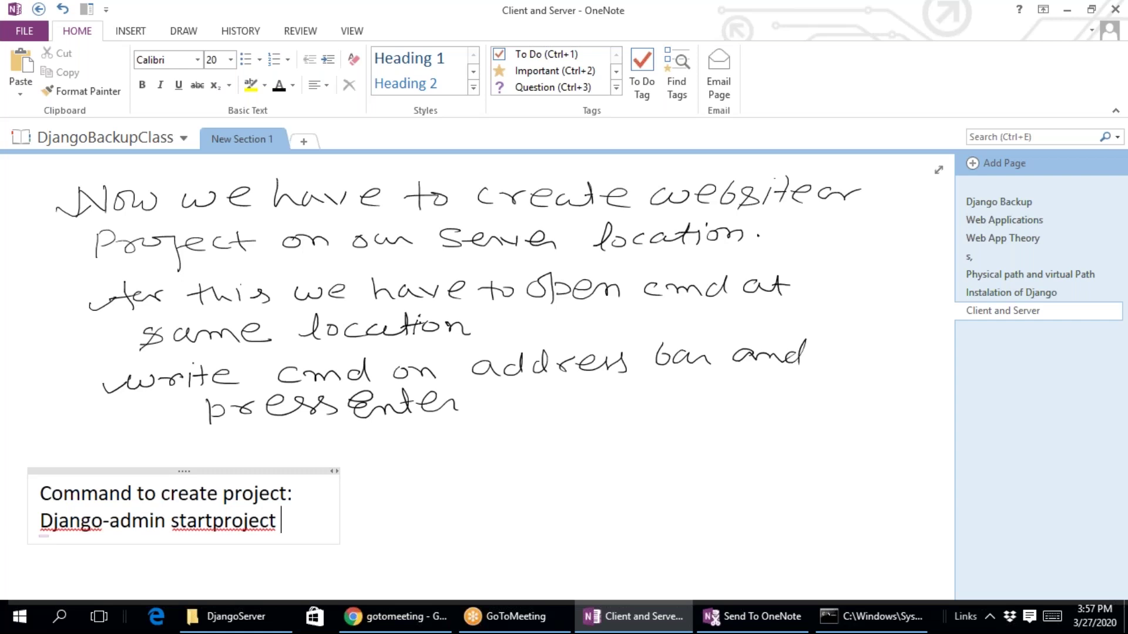
pyautogui.write('project')
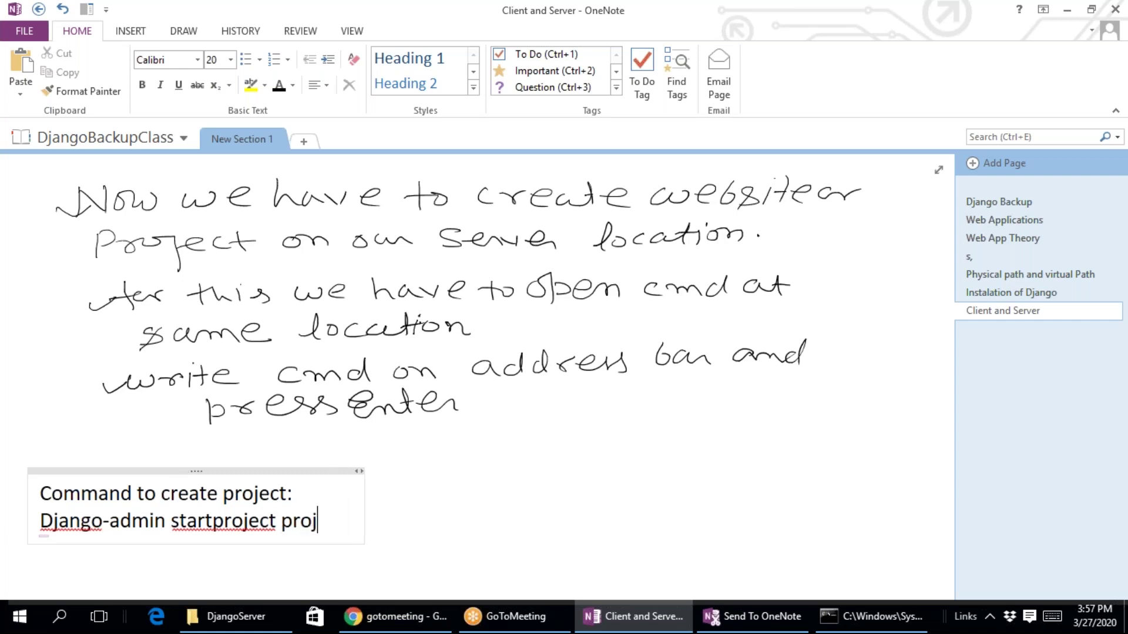
pyautogui.write('name')
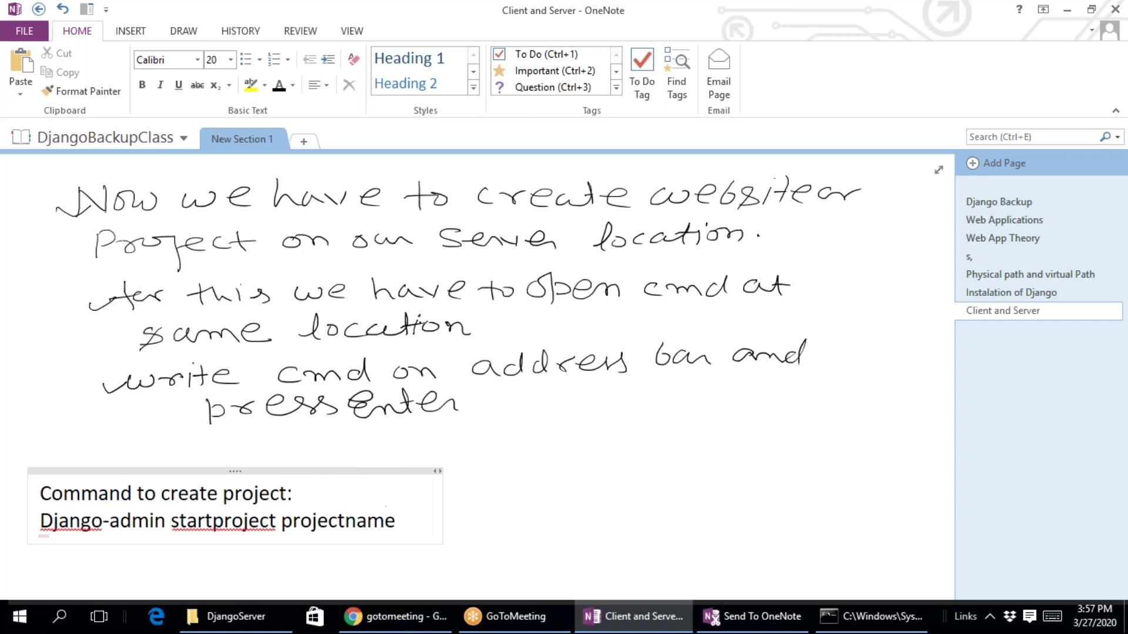
pyautogui.write('r')
pyautogui.press('BackSpace')
pyautogui.write('oje')
pyautogui.press('BackSpace')
pyautogui.write('r web')
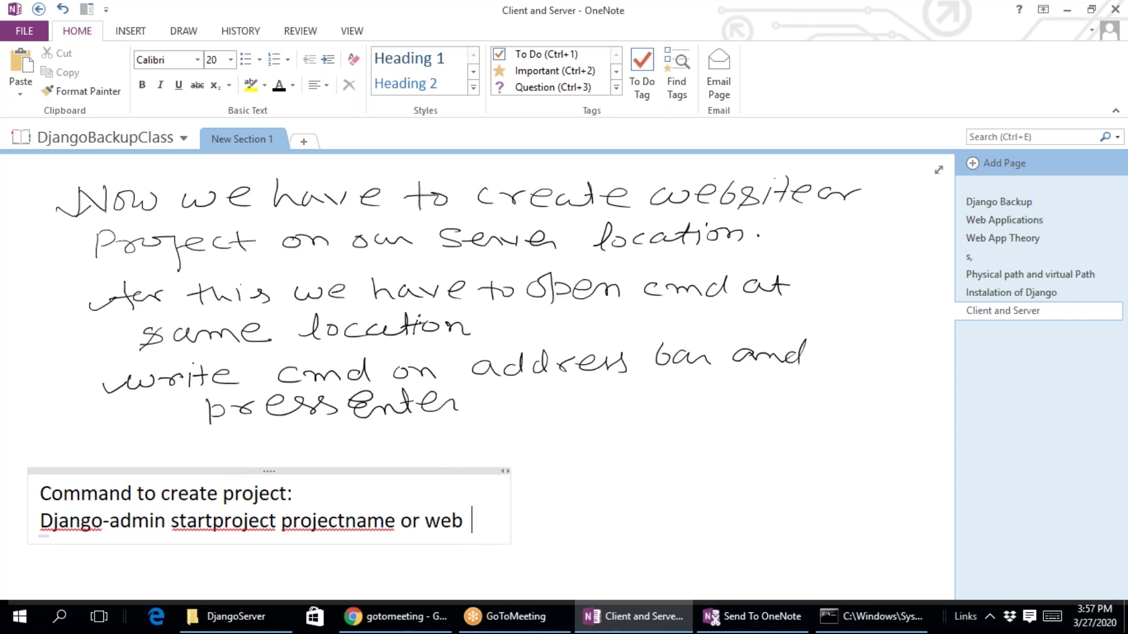
pyautogui.write('sitename')
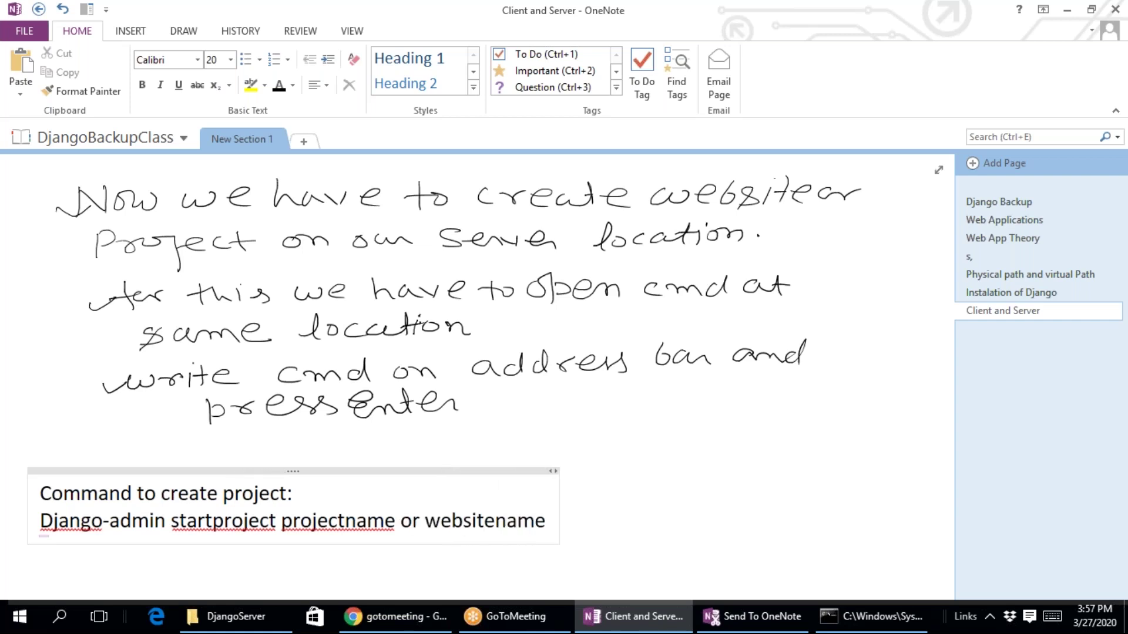
pyautogui.click(632, 505)
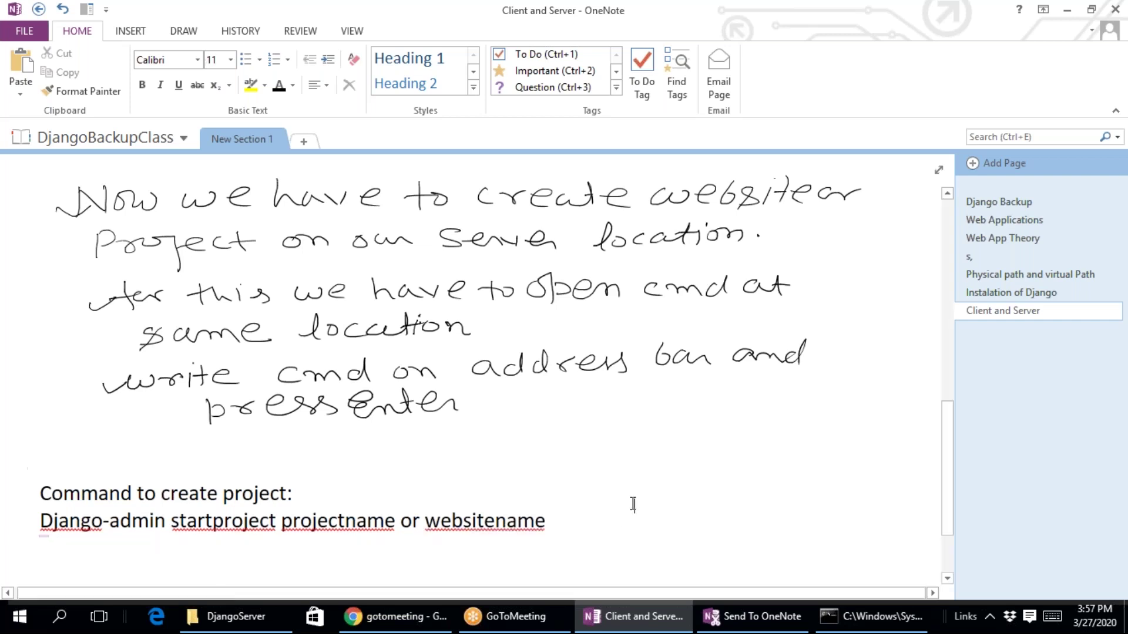
# Add "e.g" and the example line "Django-admin startproject firstwebsite" below the command syntax
pyautogui.click(551, 517)
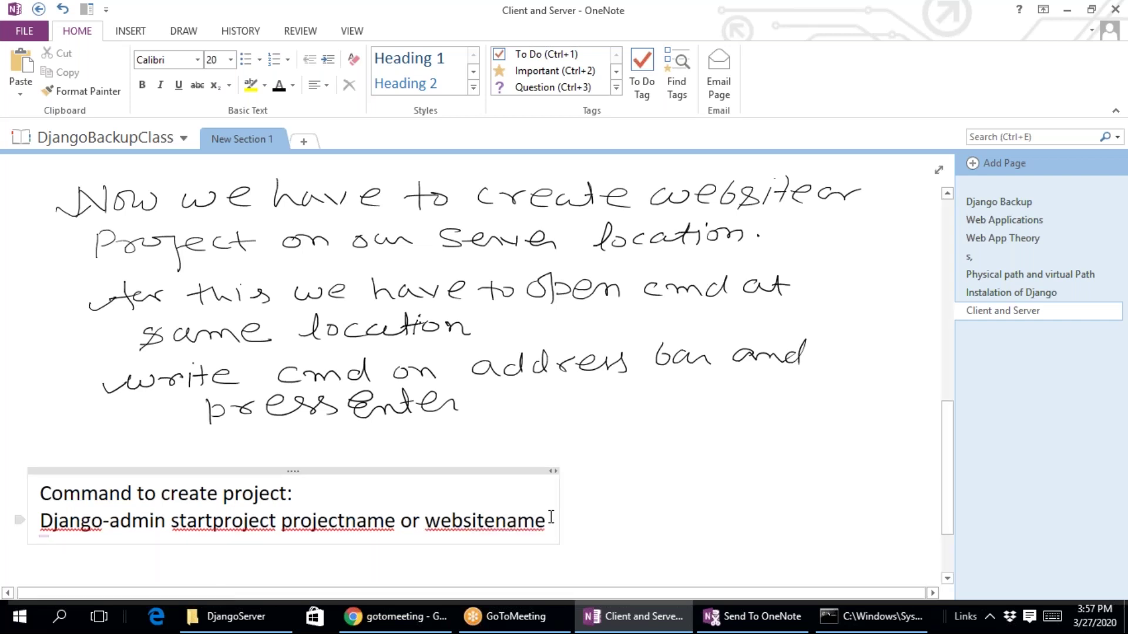
pyautogui.press('Return')
pyautogui.write('e.g')
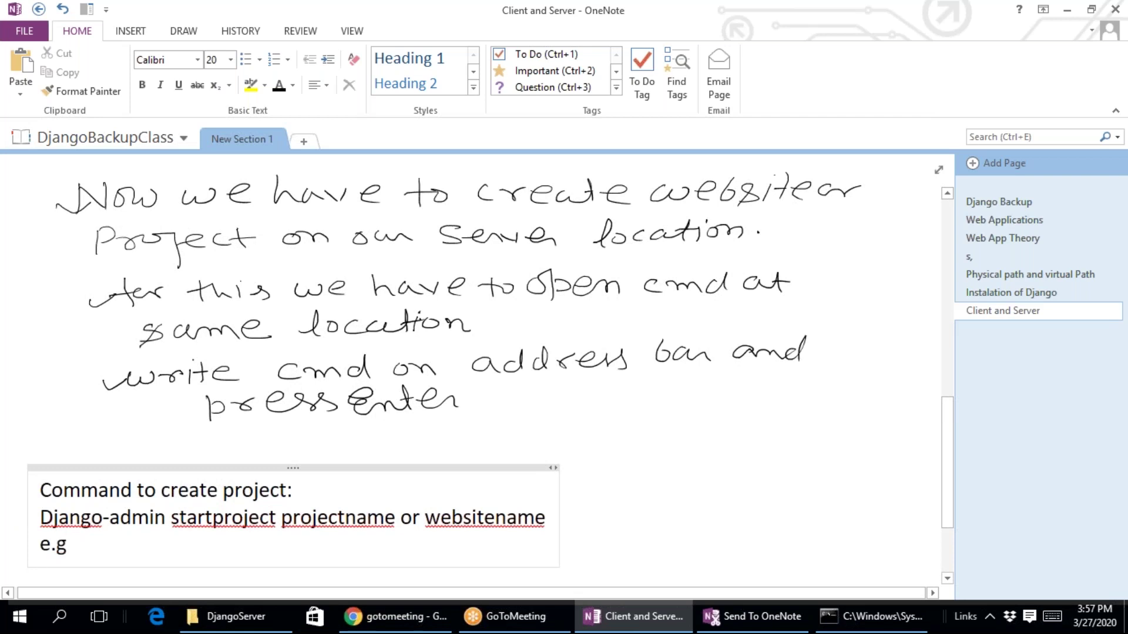
pyautogui.press('Return')
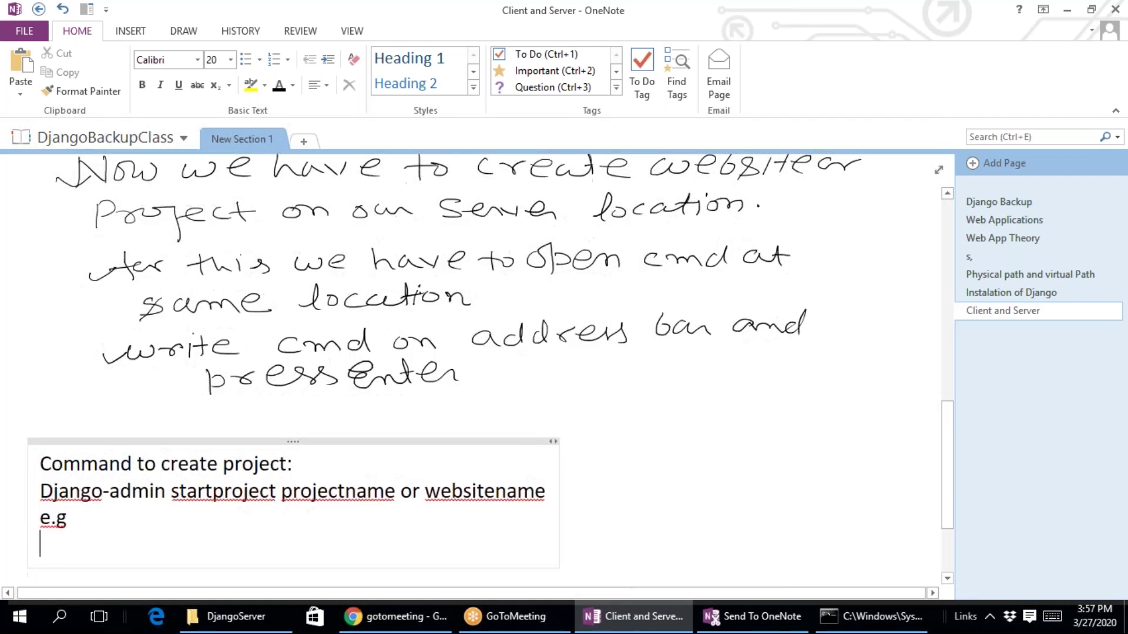
pyautogui.write('django-admin')
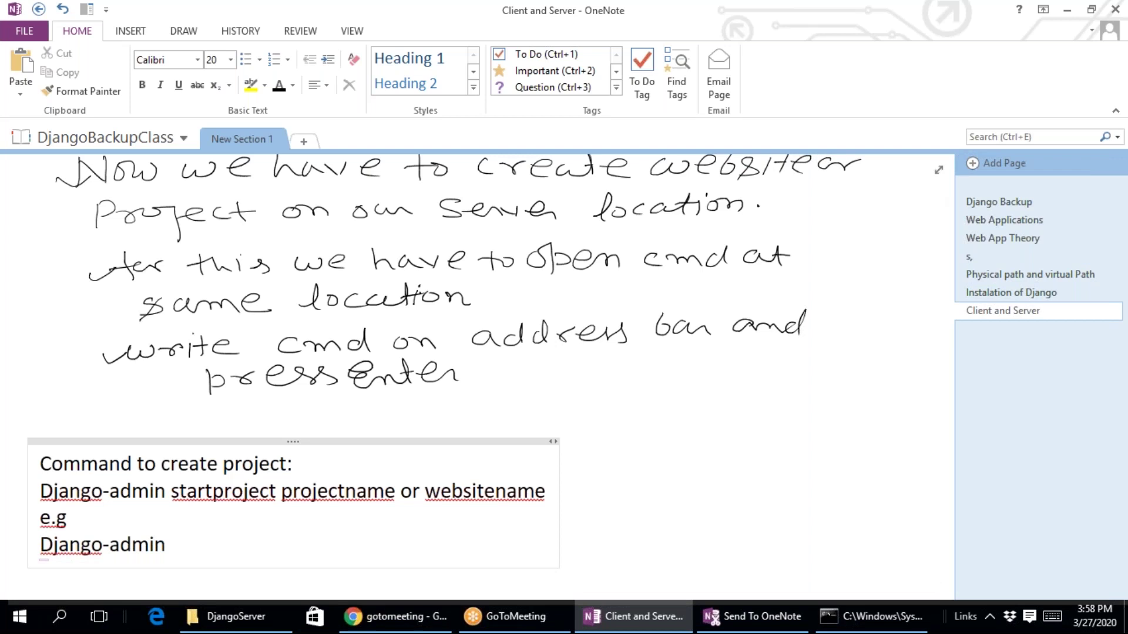
pyautogui.write('startproject')
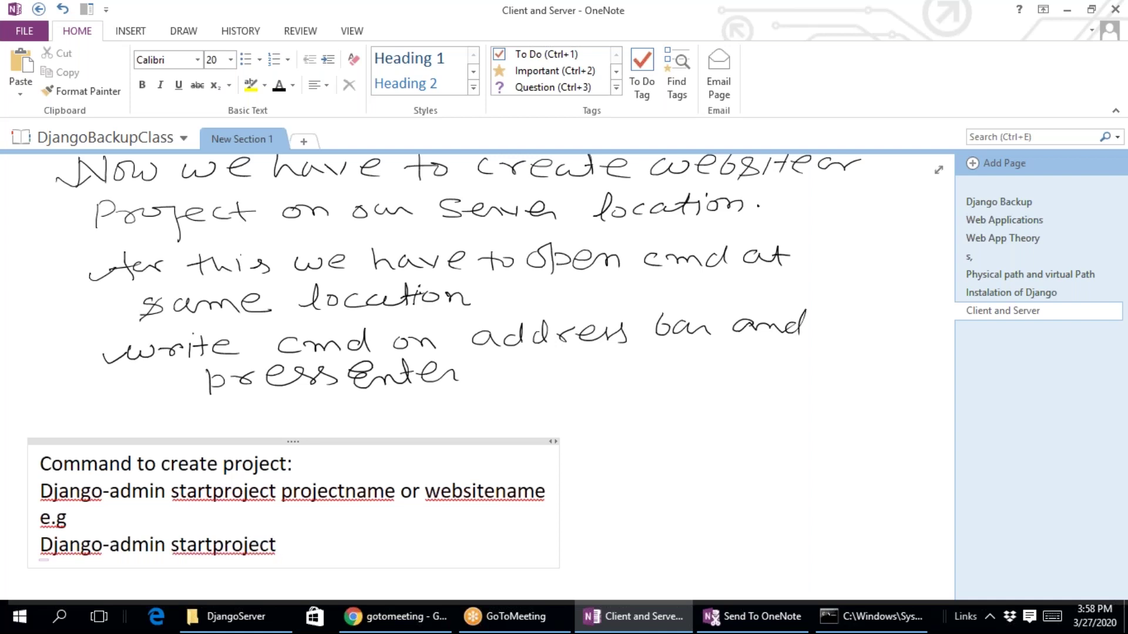
pyautogui.write(' firstwebsite')
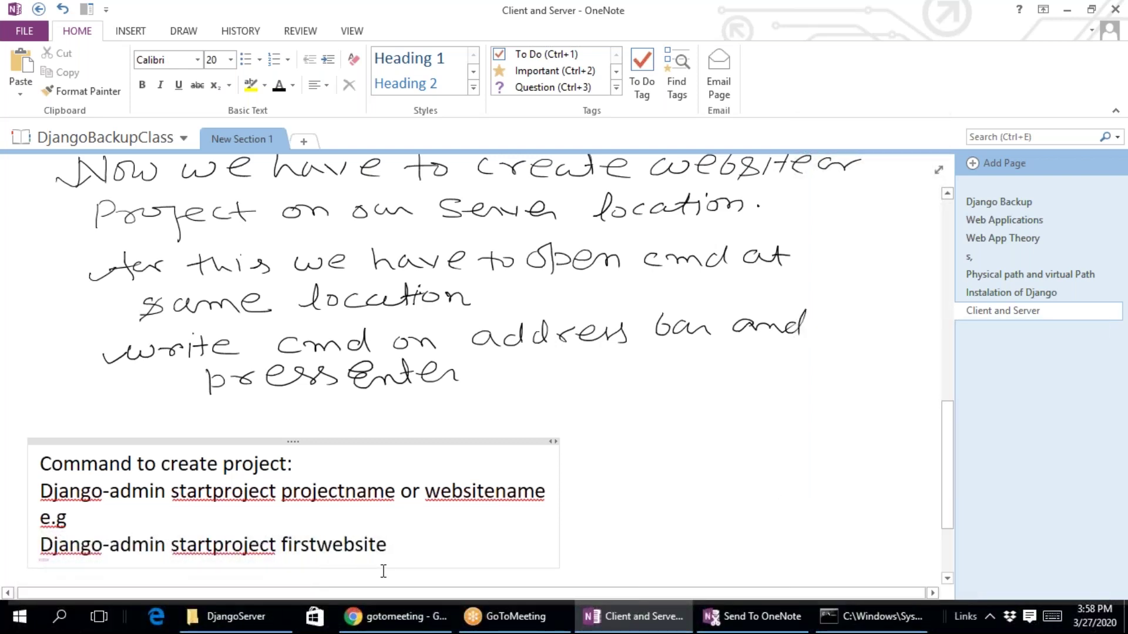
pyautogui.click(654, 515)
# Switch to the command prompt and run "django-admin startproject FirstWebsite" in C:\DjangoServer
pyautogui.click(871, 616)
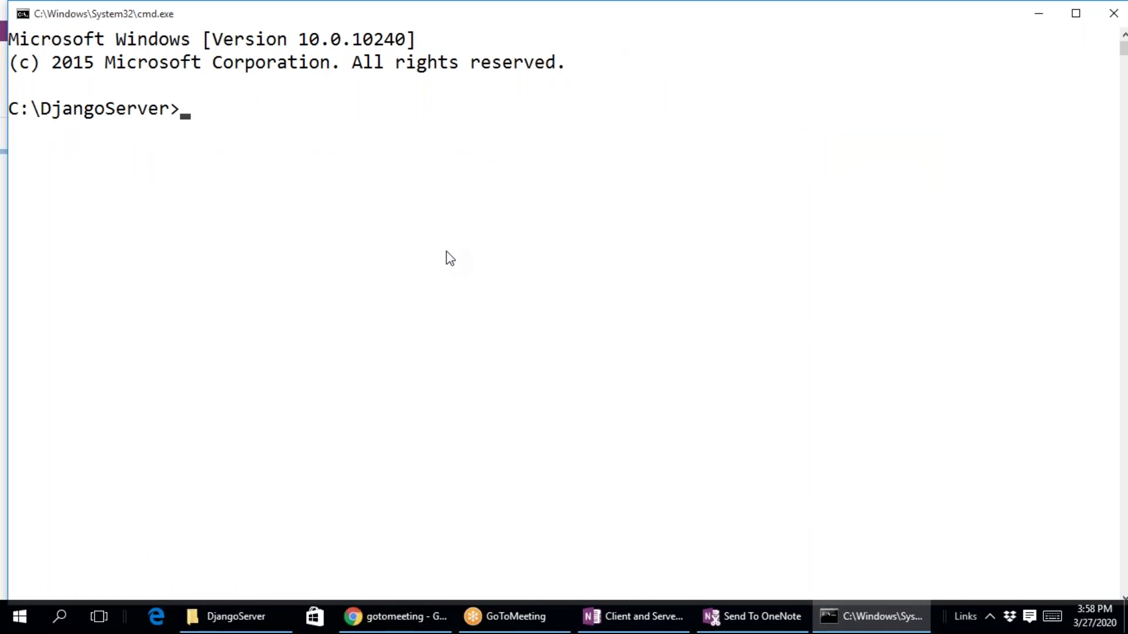
pyautogui.write('django-admin')
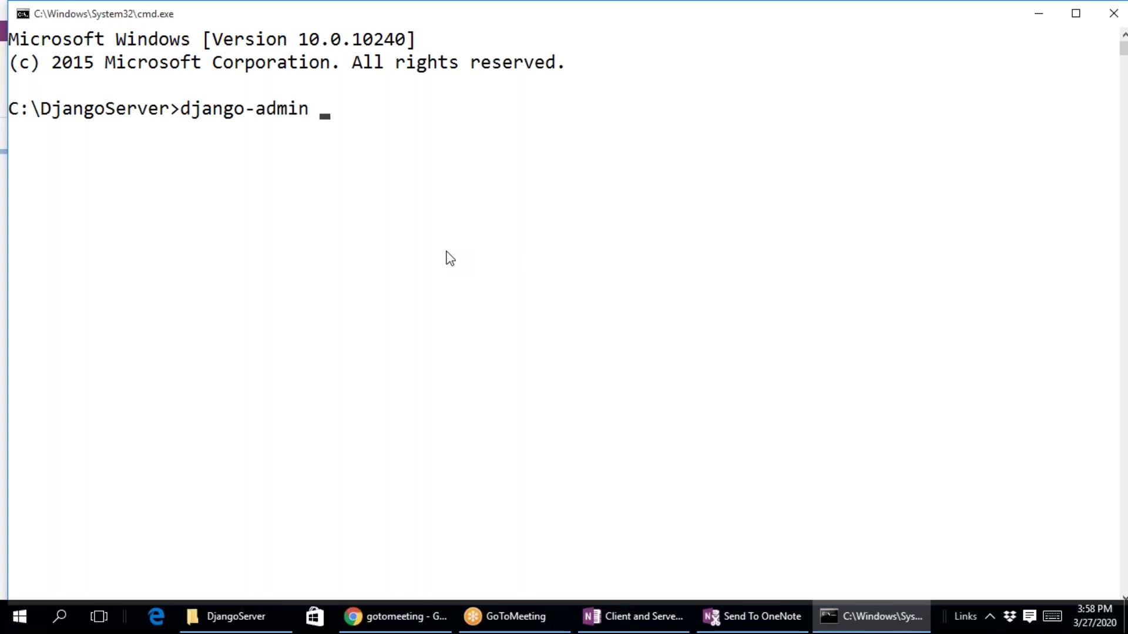
pyautogui.click(251, 626)
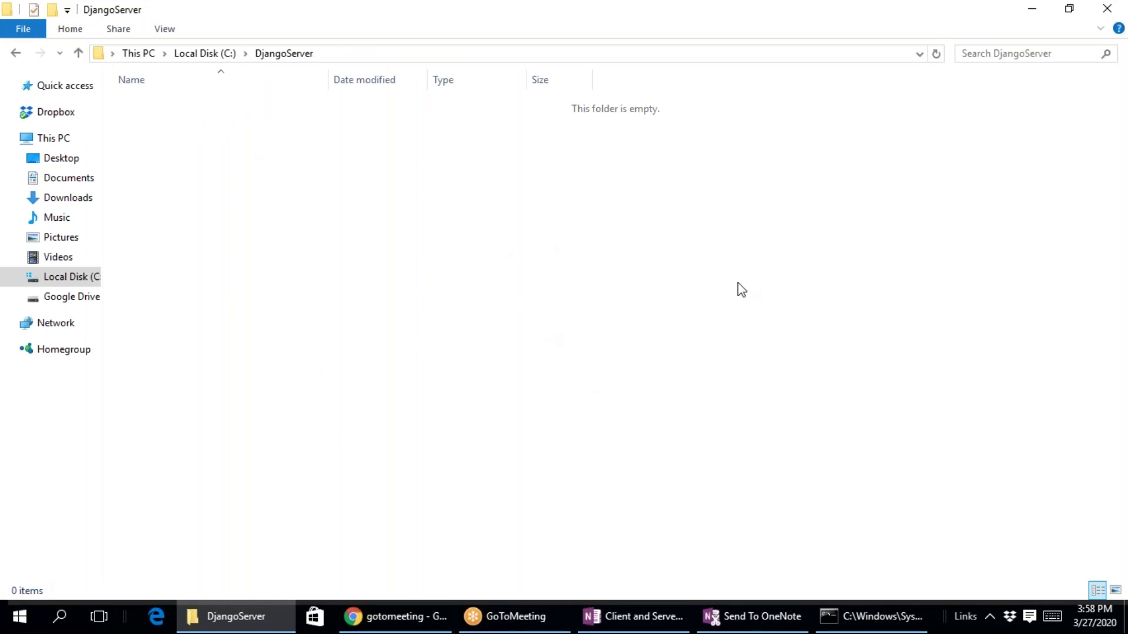
pyautogui.click(846, 617)
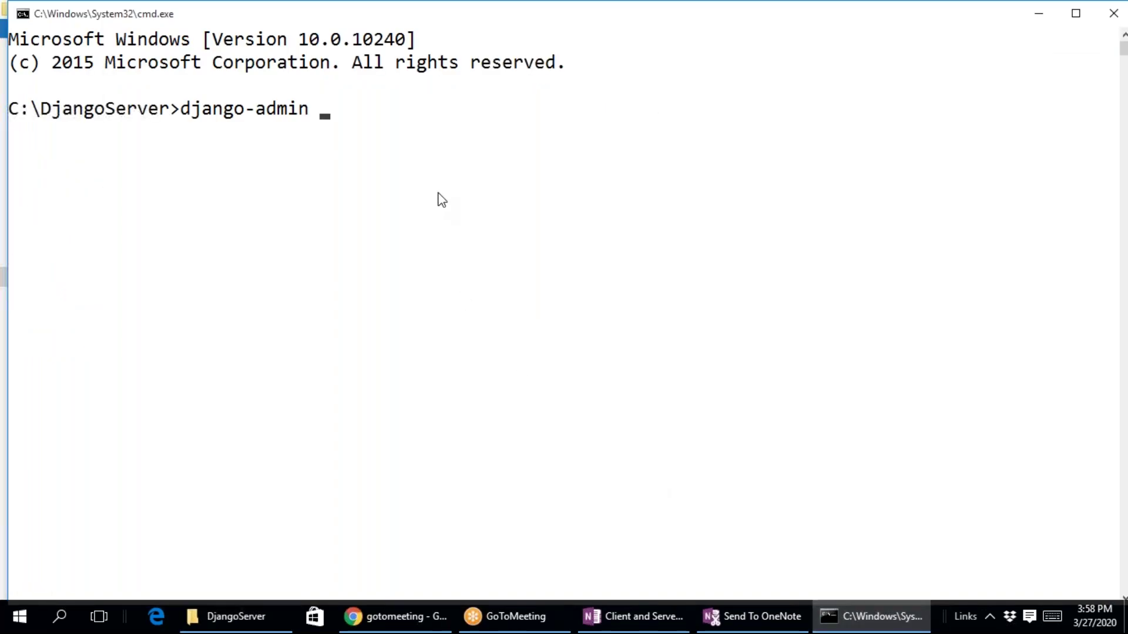
pyautogui.write('startproject')
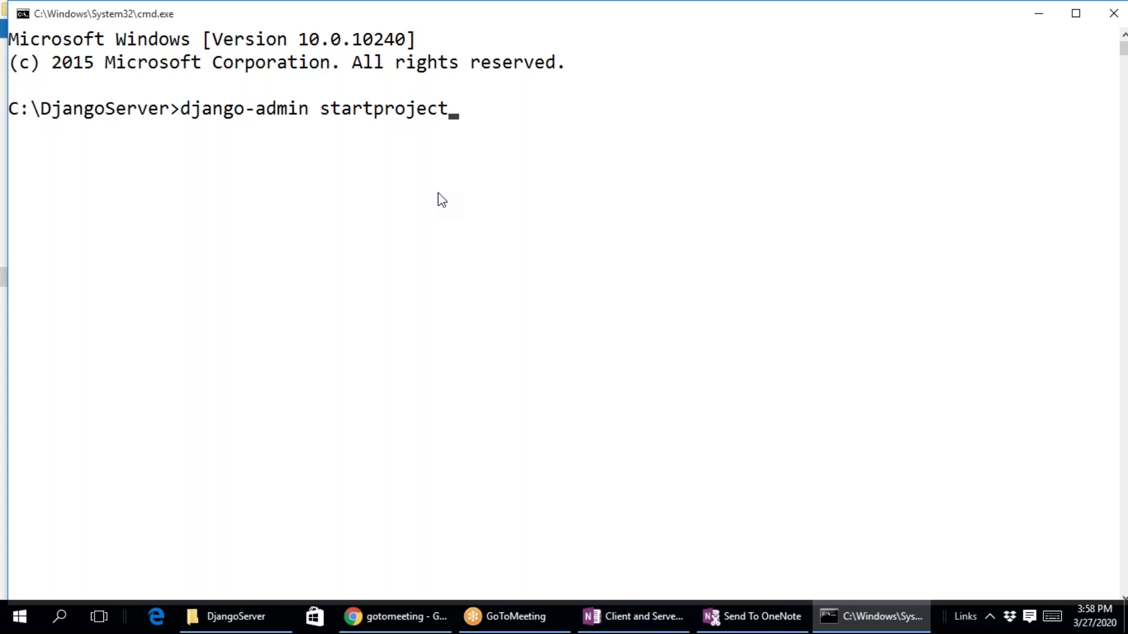
pyautogui.write(' FirstWebs')
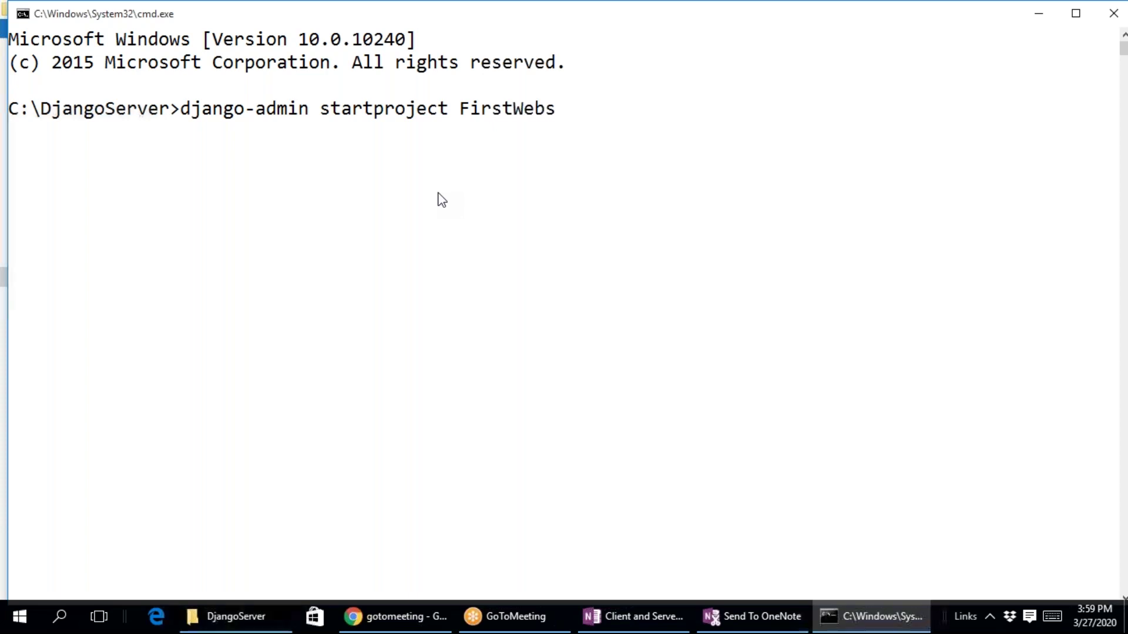
pyautogui.write('ite')
pyautogui.press('Return')
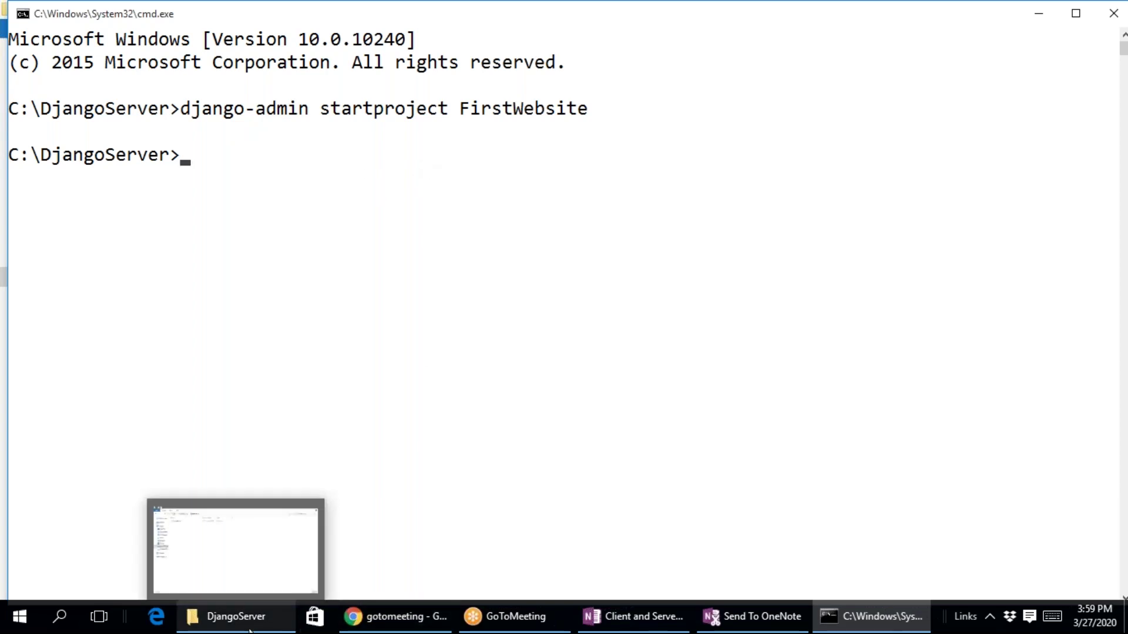
# Switch to File Explorer and select the FirstWebsite folder inside DjangoServer
pyautogui.click(235, 617)
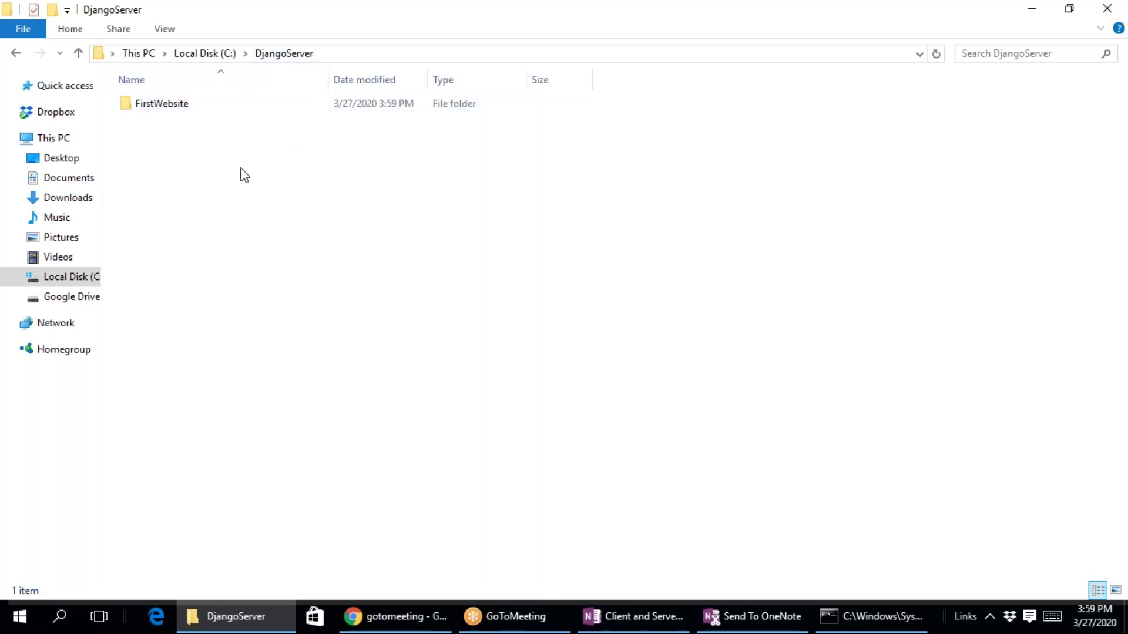
pyautogui.click(160, 109)
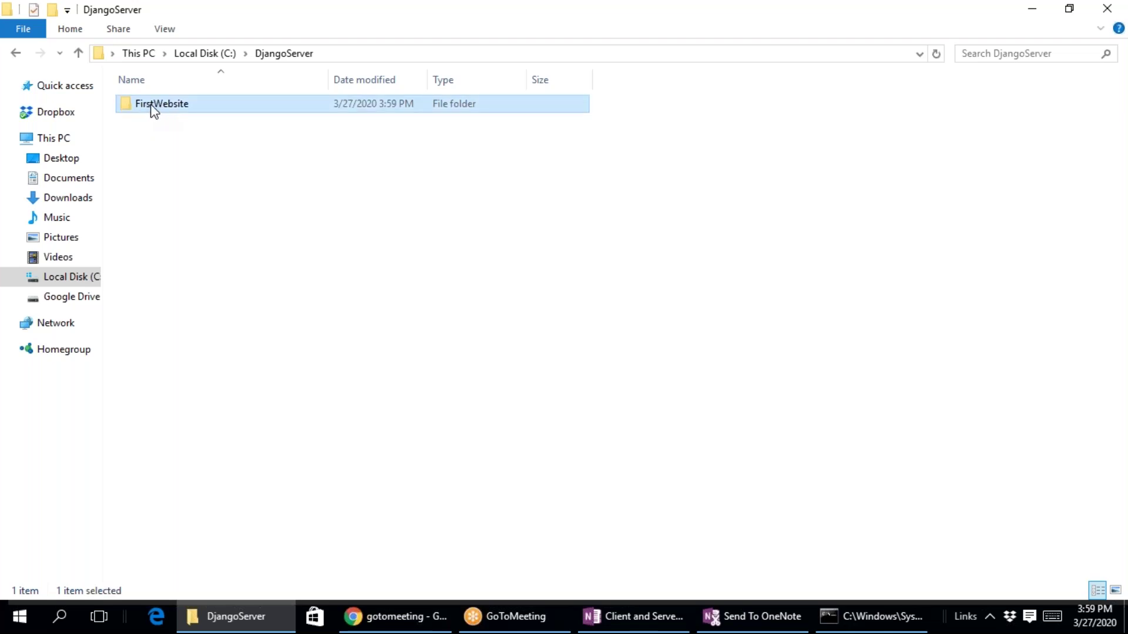
# Open the FirstWebsite project folder inside DjangoServer to examine its contents
pyautogui.doubleClick(154, 110)
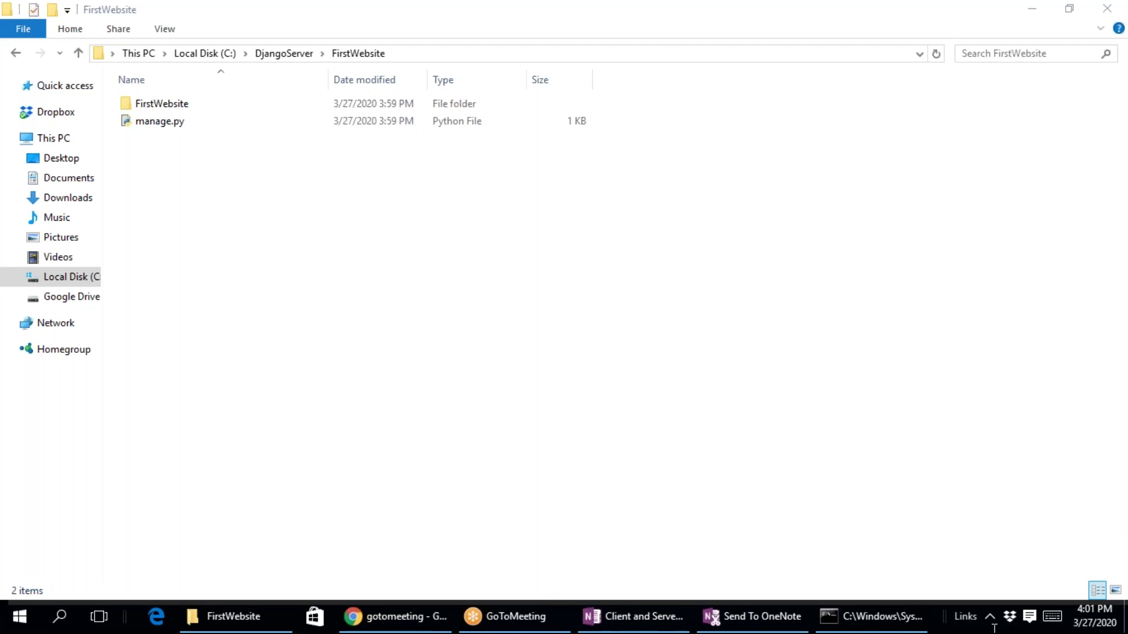
# Switch to the command prompt and copy the executed "django-admin startproject FirstWebsite" command
pyautogui.click(844, 624)
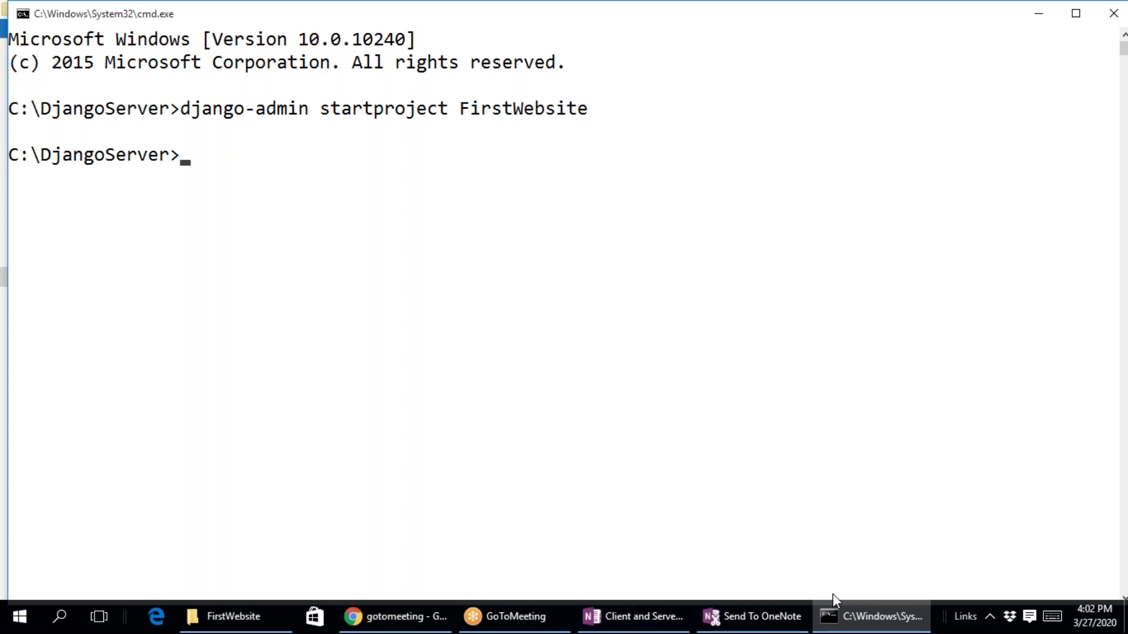
pyautogui.moveTo(594, 115); pyautogui.dragTo(180, 112)
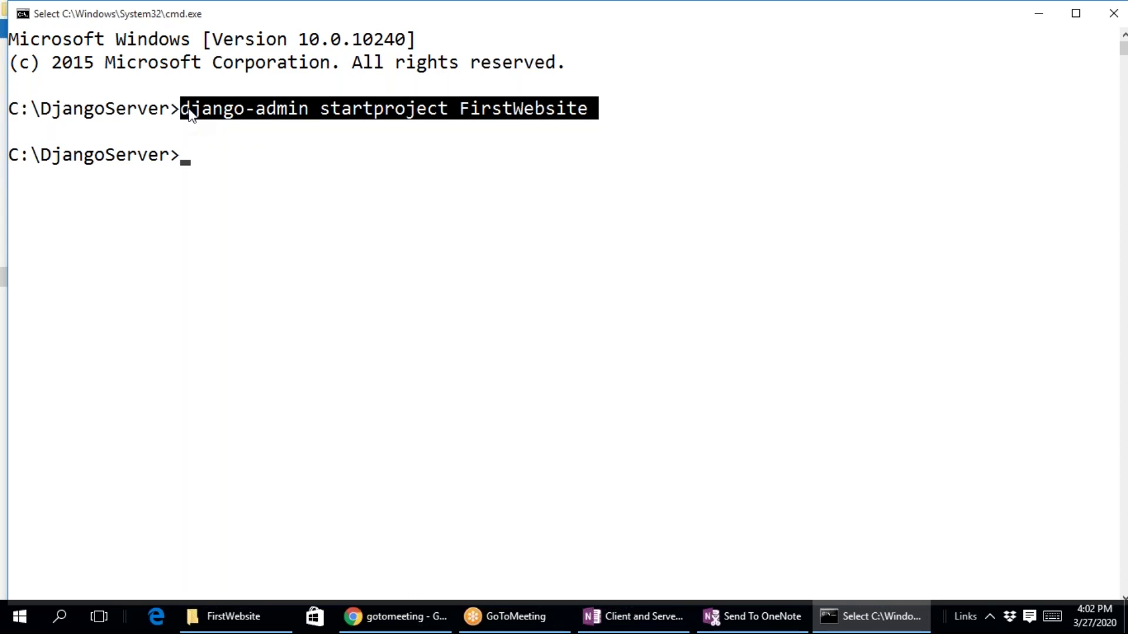
pyautogui.hotkey('ctrl', 'c')
pyautogui.click(904, 601)
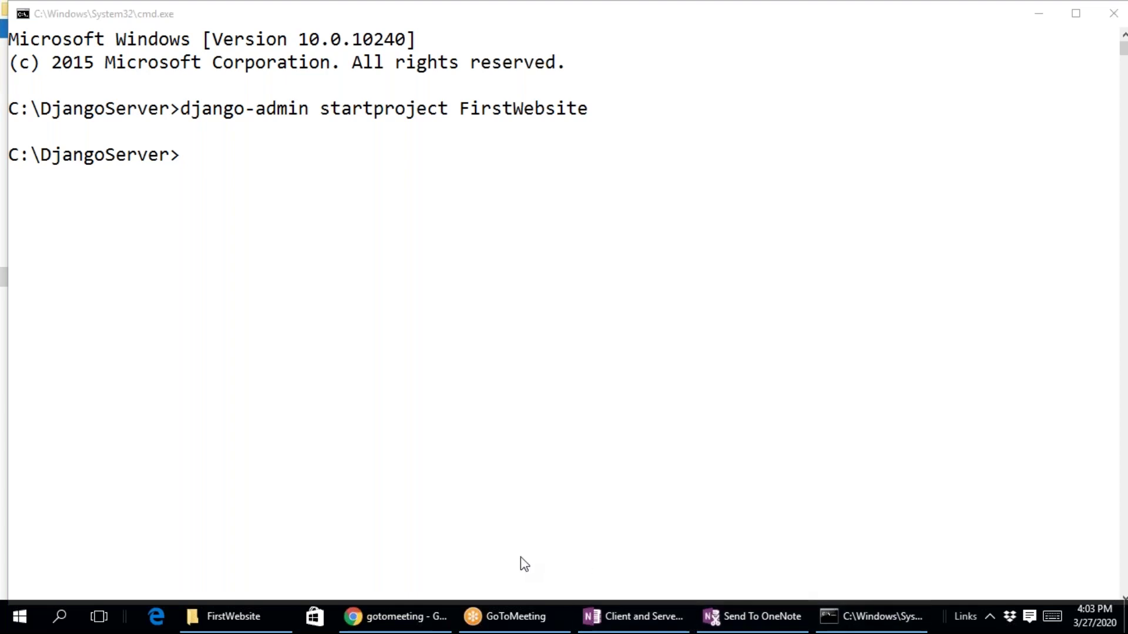
# Switch back to File Explorer and return from the FirstWebsite folder to its parent DjangoServer folder
pyautogui.click(245, 629)
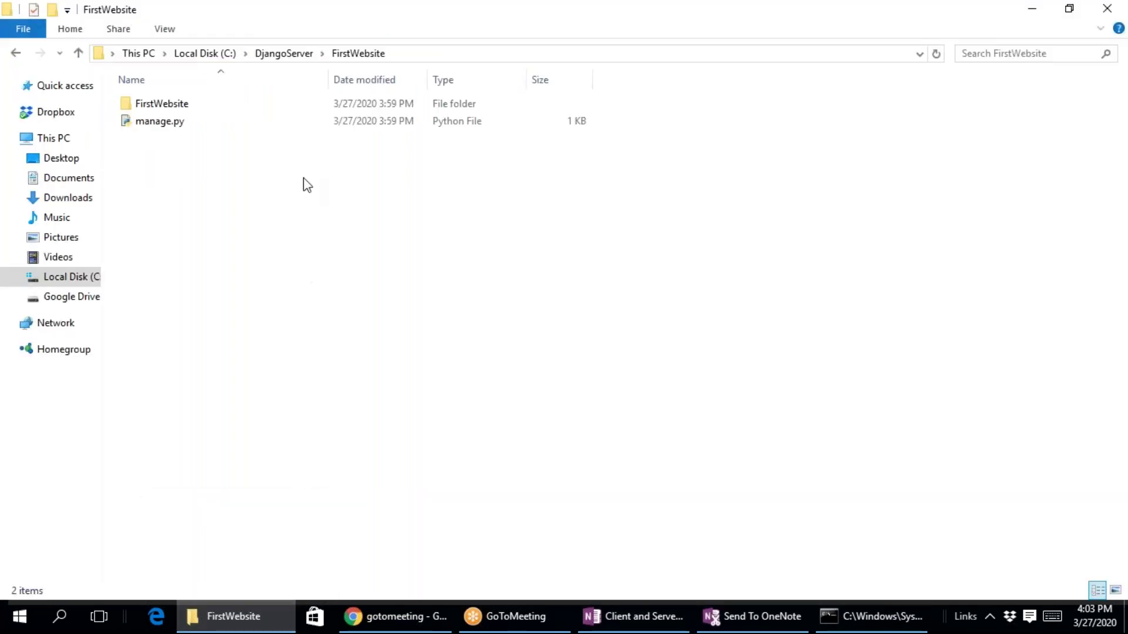
pyautogui.click(268, 56)
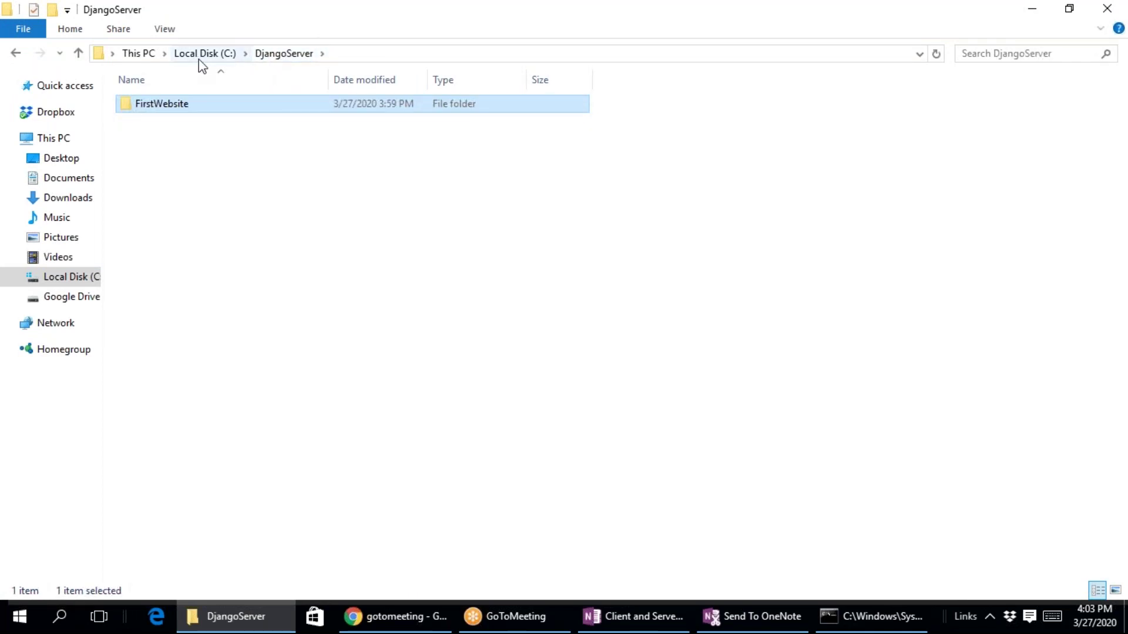
pyautogui.click(358, 56)
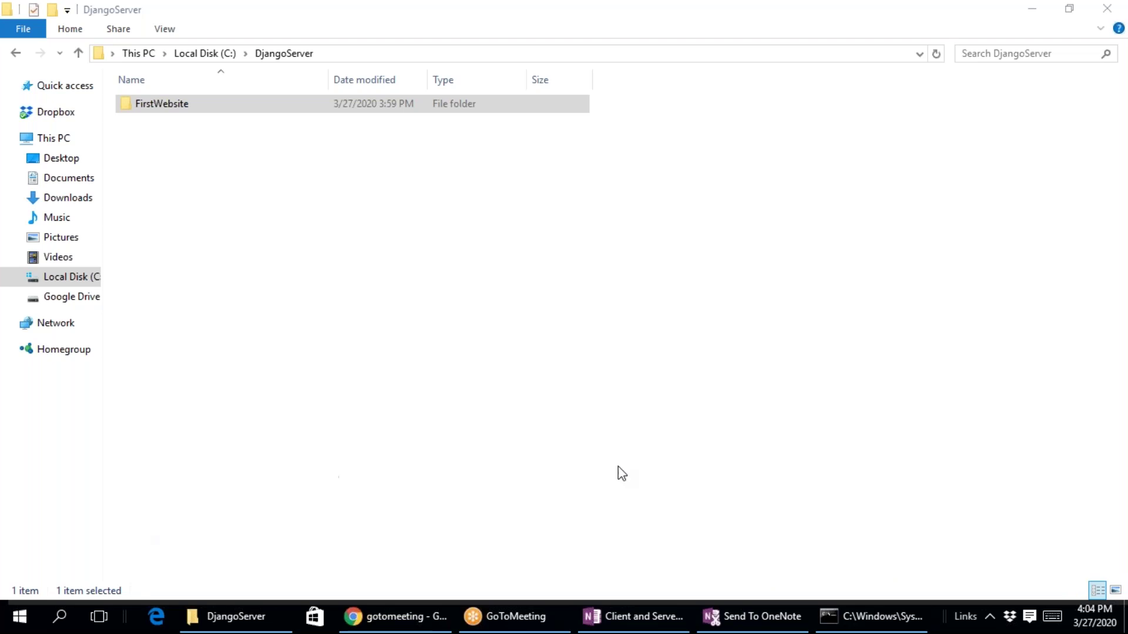
# Find and launch JetBrains PyCharm Community Edition 2018.2.4, and bring up its file and project commands
pyautogui.click(64, 617)
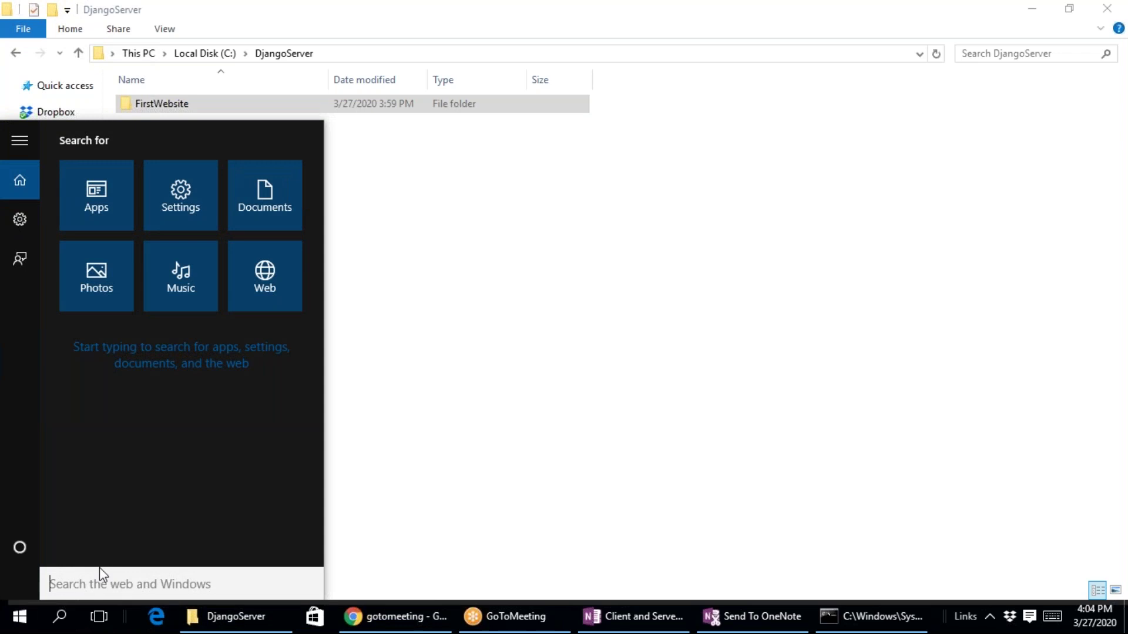
pyautogui.write('pych')
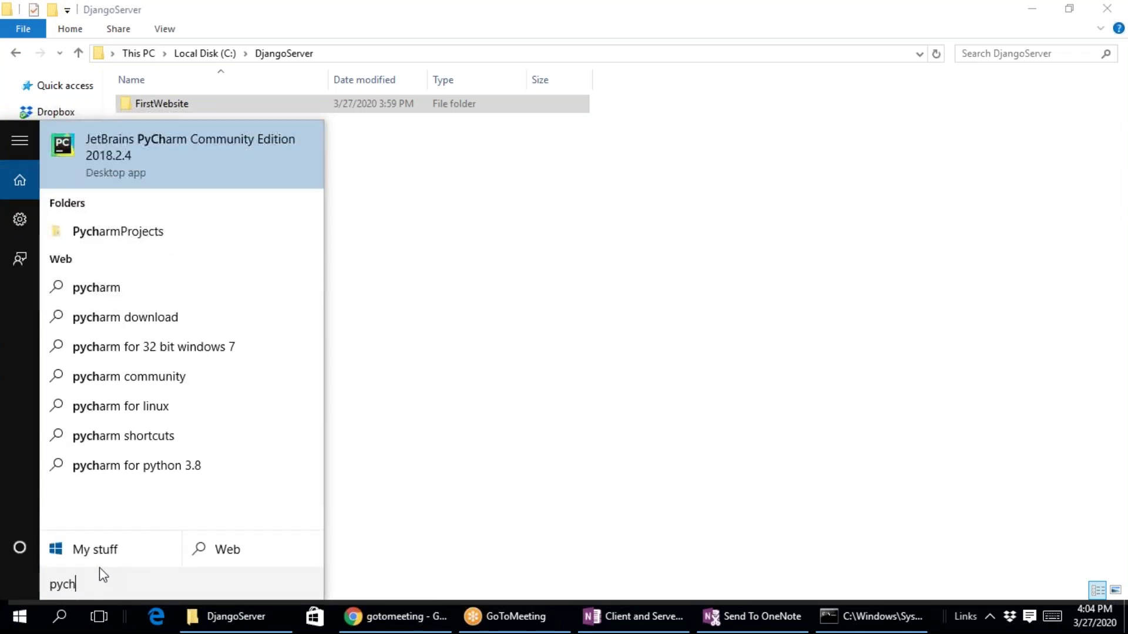
pyautogui.click(157, 162)
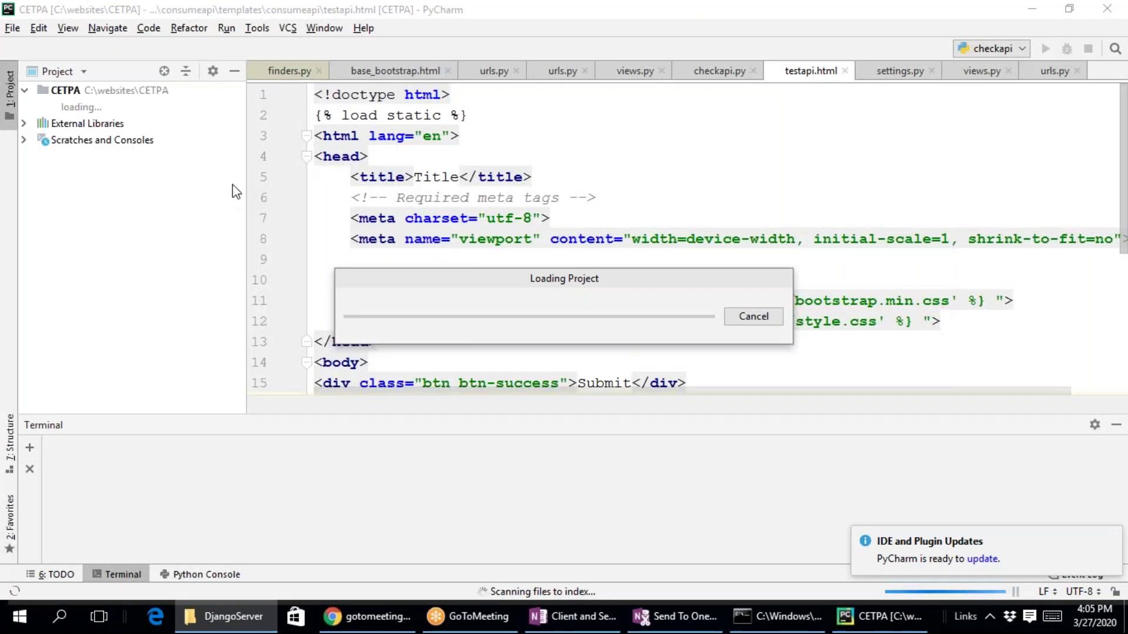
pyautogui.click(13, 29)
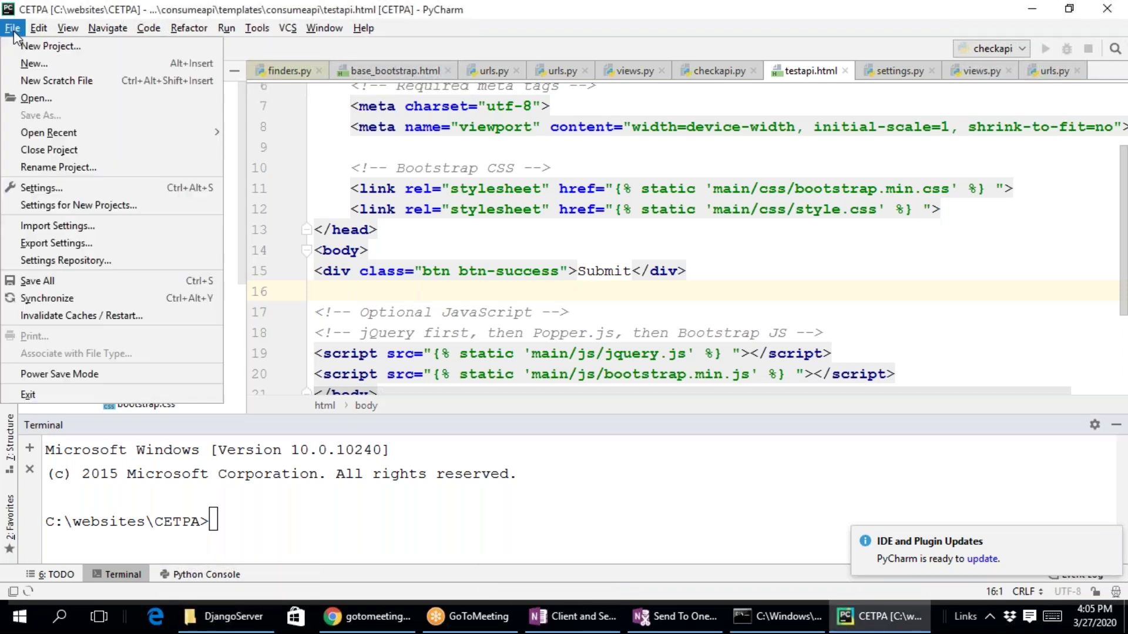